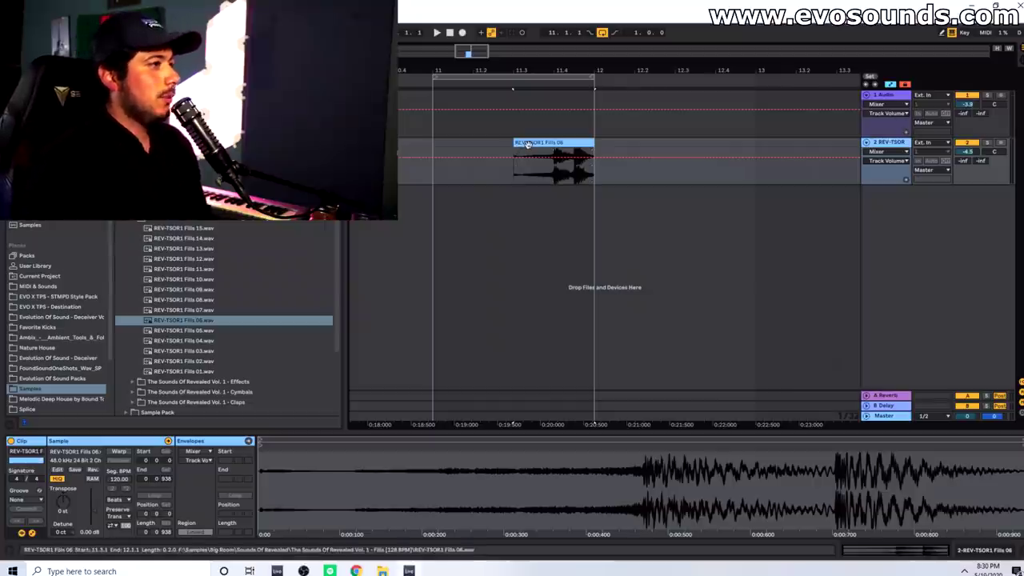
- Play the REV-TSOR1 Fills 06 reference clip and inspect the waveform of its final hit
{"action": "left_click", "coordinate": [528, 143]}
{"action": "key", "text": "space"}
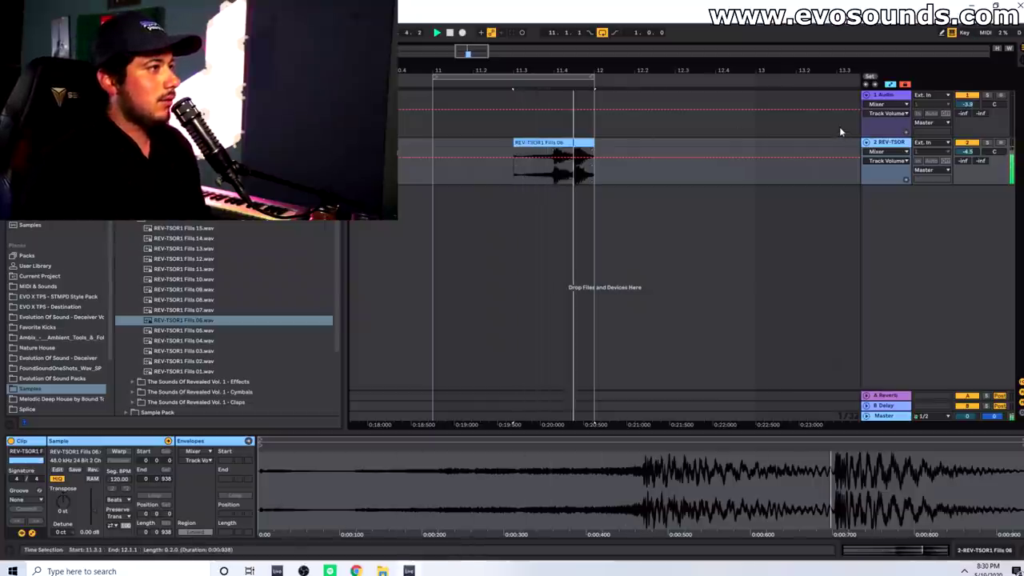
{"action": "key", "text": "space"}
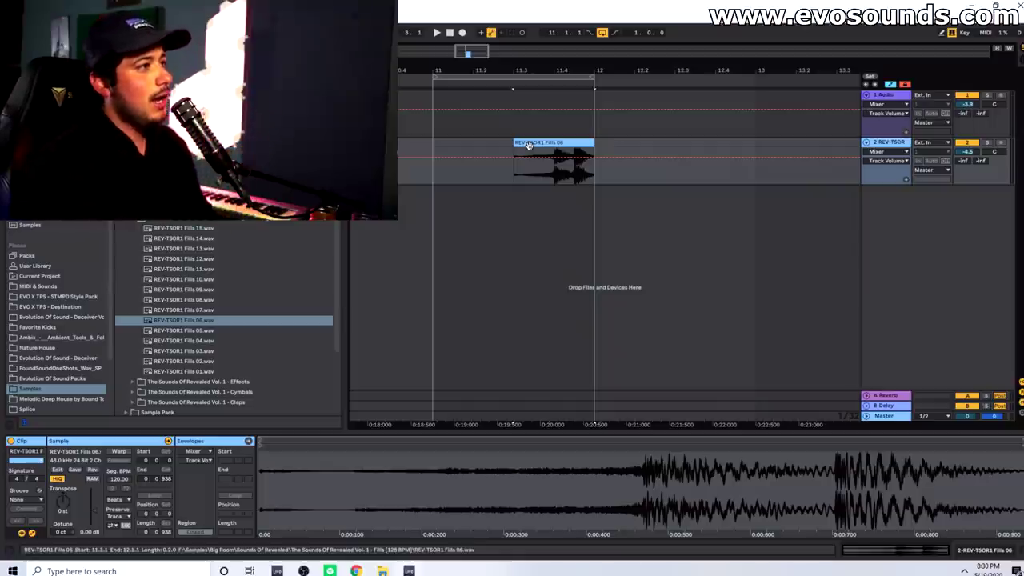
{"action": "left_click_drag", "start_coordinate": [514, 180], "coordinate": [597, 181]}
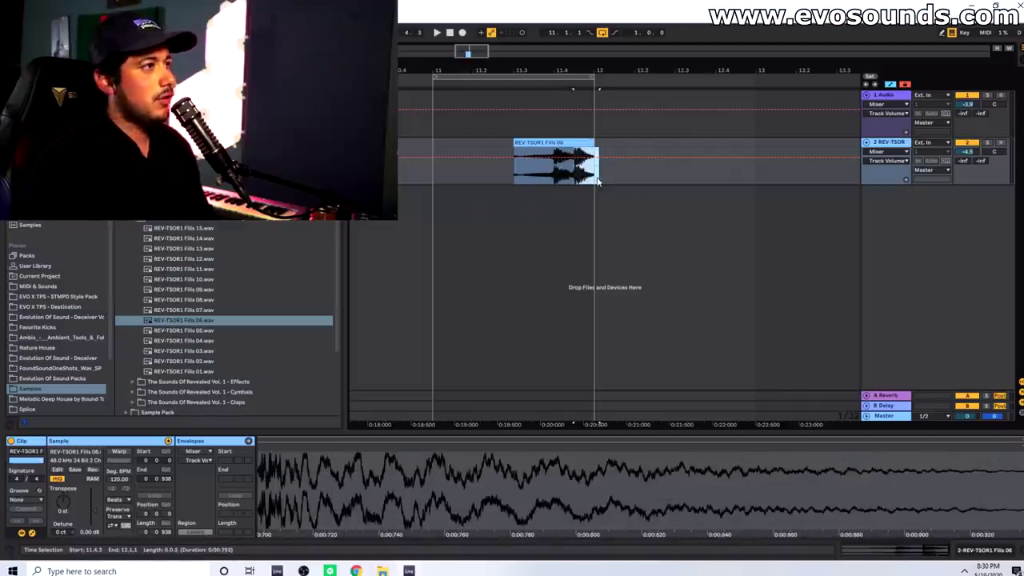
{"action": "left_click", "coordinate": [542, 144]}
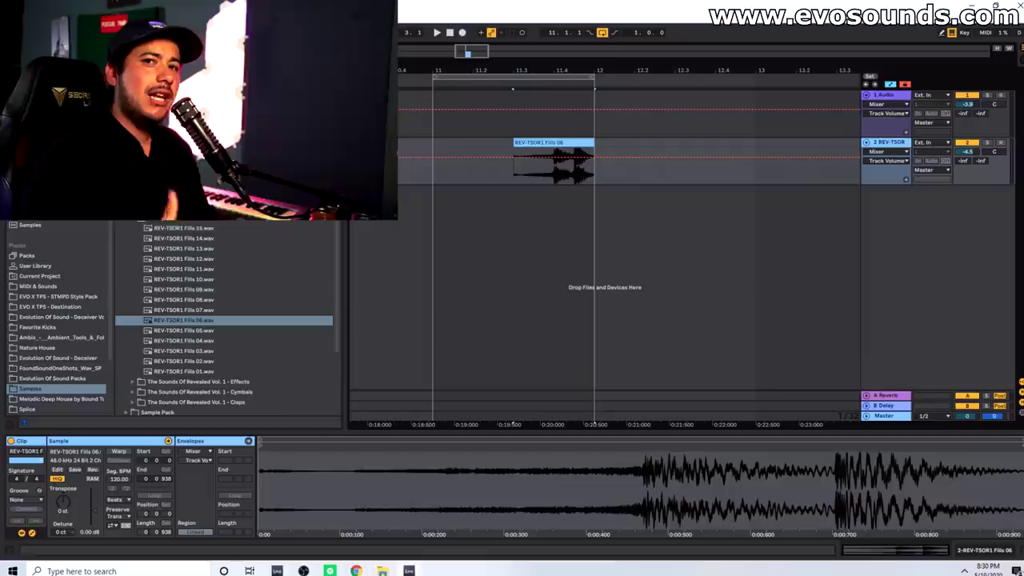
- Add the EVO X TPS - Crash 6 sample from the EVO X TPS - Destination pack on a new track at bar 11
{"action": "left_click", "coordinate": [71, 297]}
{"action": "scroll", "coordinate": [176, 320], "scroll_direction": "down", "scroll_amount": 5}
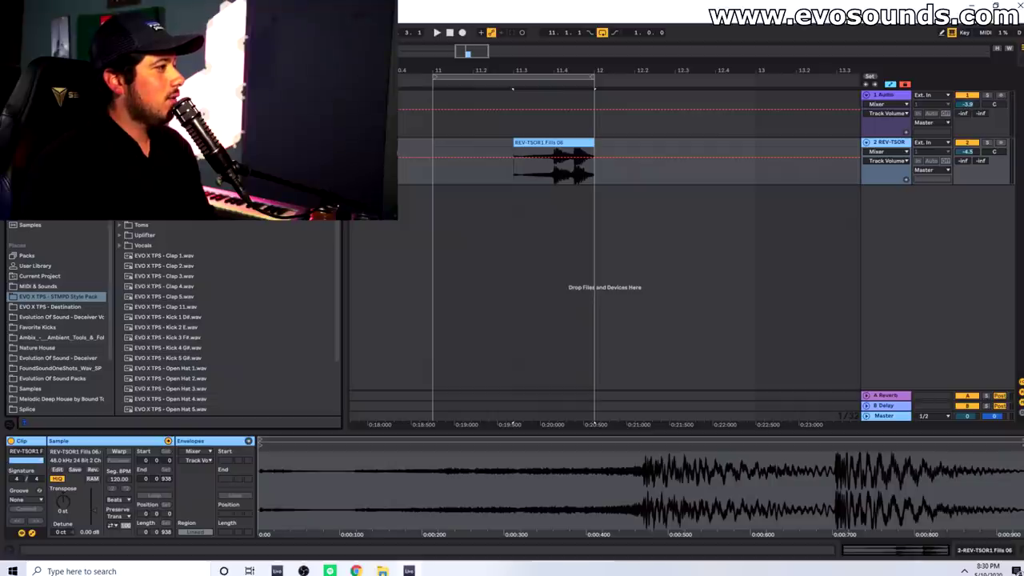
{"action": "left_click", "coordinate": [68, 308]}
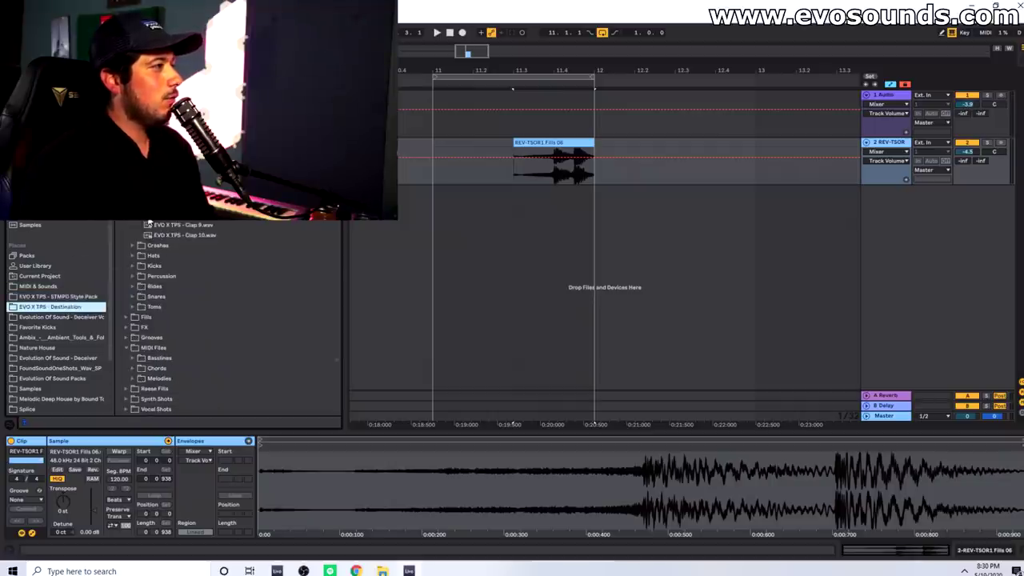
{"action": "left_click", "coordinate": [126, 122]}
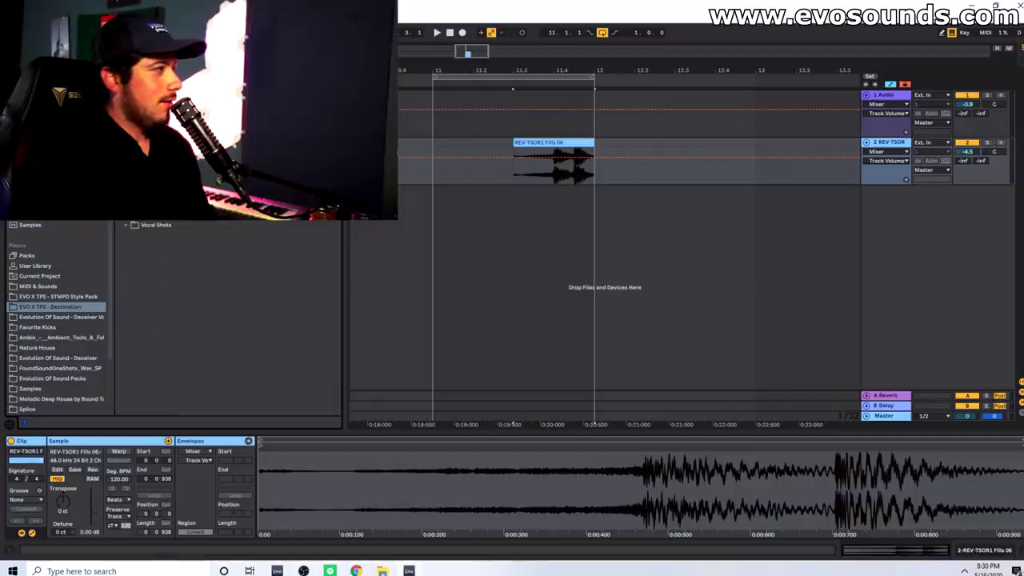
{"action": "scroll", "coordinate": [228, 320], "scroll_direction": "up", "scroll_amount": 1}
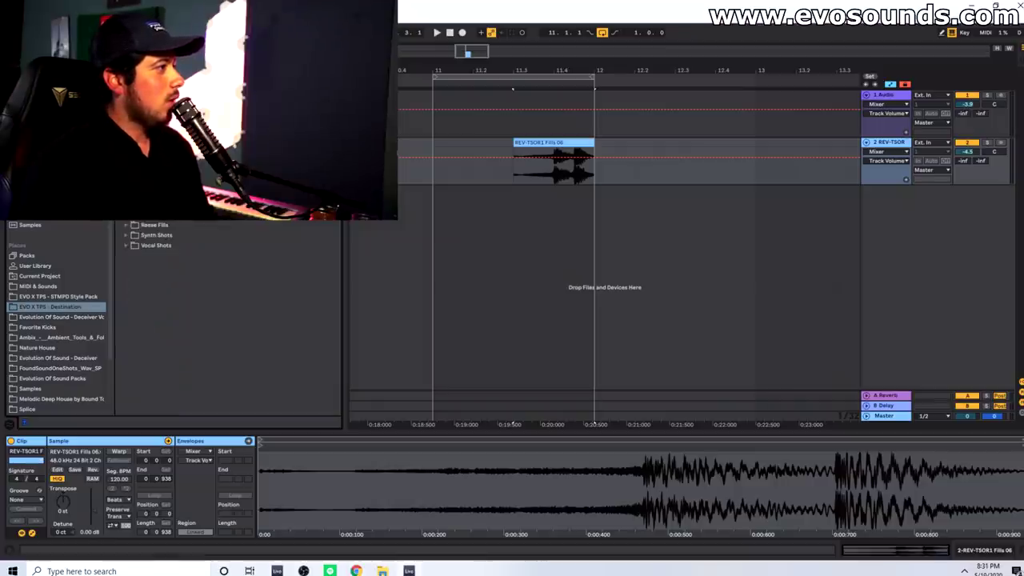
{"action": "scroll", "coordinate": [228, 320], "scroll_direction": "up", "scroll_amount": 5}
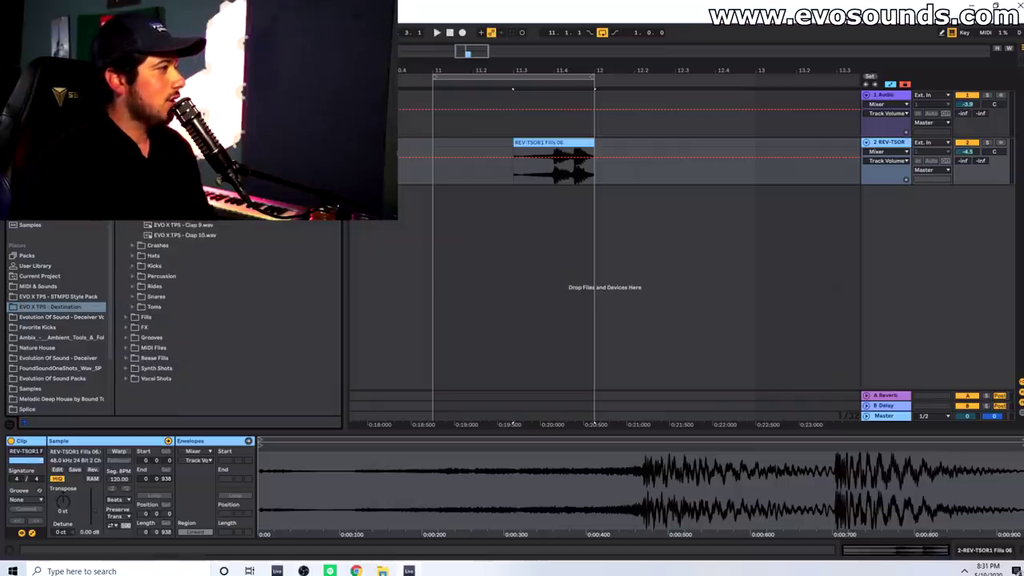
{"action": "scroll", "coordinate": [228, 320], "scroll_direction": "down", "scroll_amount": 4}
{"action": "scroll", "coordinate": [228, 320], "scroll_direction": "up", "scroll_amount": 3}
{"action": "key", "text": "Down"}
{"action": "key", "text": "Down"}
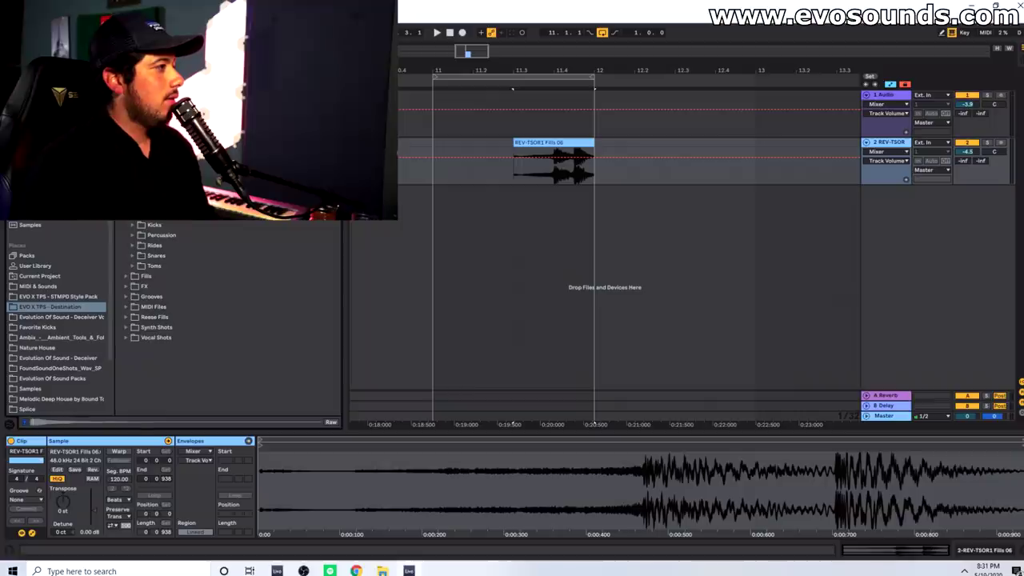
{"action": "mouse_move", "coordinate": [180, 184]}
{"action": "left_mouse_down"}
{"action": "mouse_move", "coordinate": [529, 216]}
{"action": "mouse_move", "coordinate": [435, 216]}
{"action": "left_mouse_up"}
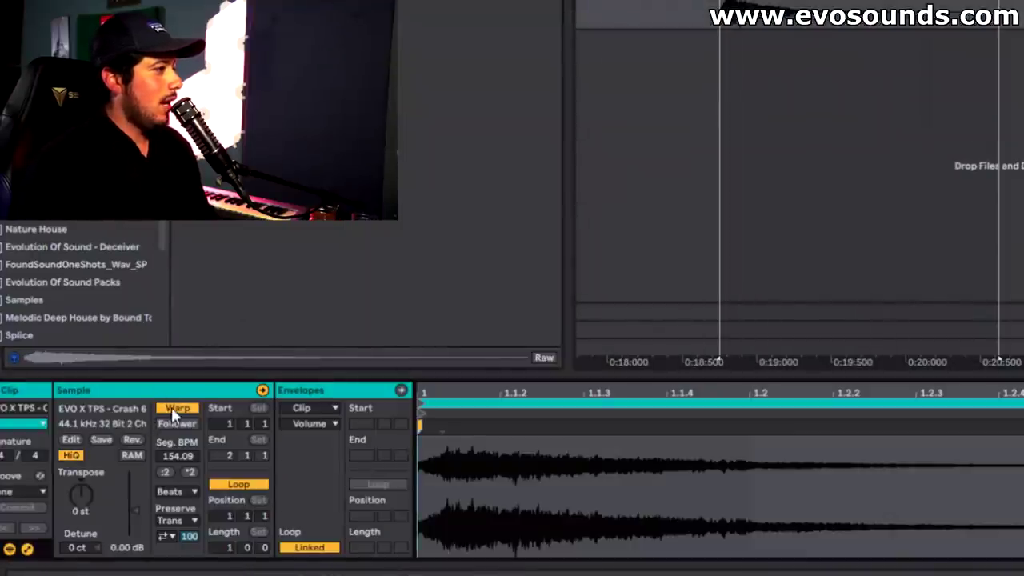
- Turn off warping for the Crash 6 clip and reverse it
{"action": "left_click", "coordinate": [172, 407]}
{"action": "left_click", "coordinate": [133, 440]}
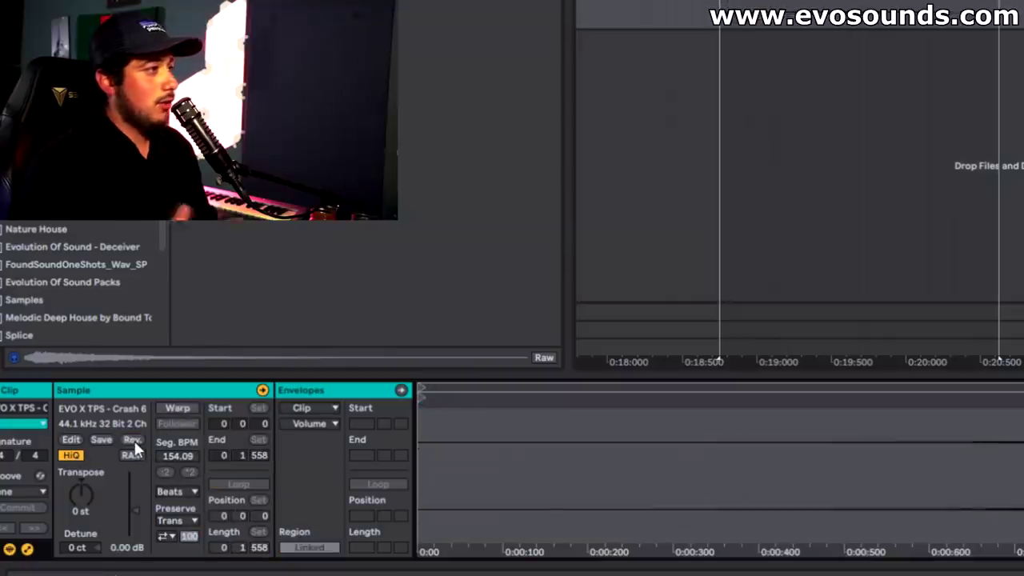
{"action": "scroll", "coordinate": [866, 16], "scroll_direction": "up", "scroll_amount": 3}
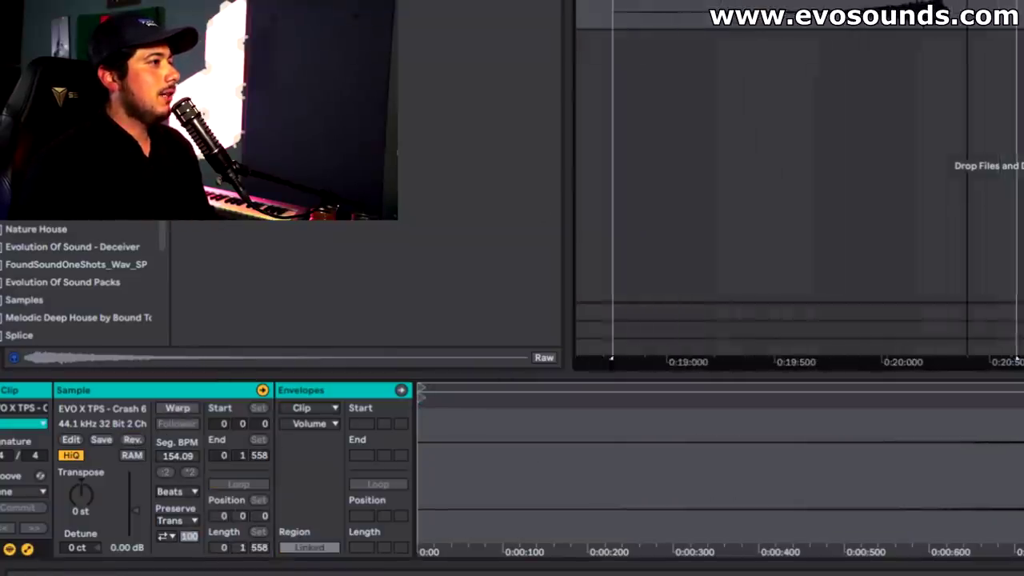
- Trim the reversed crash to end at beat 11.4 and play it with the reference fill track muted
{"action": "left_click", "coordinate": [749, 2]}
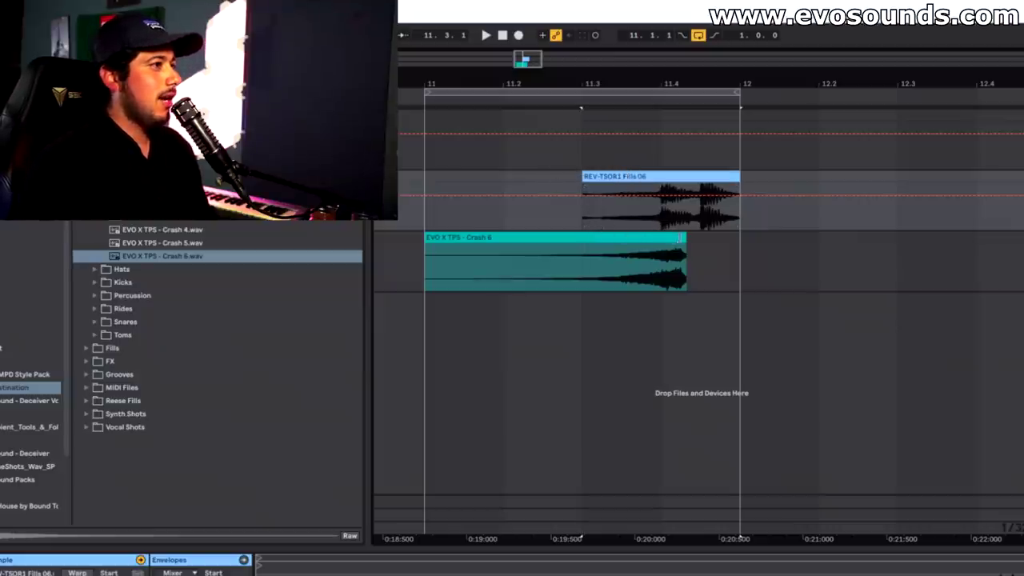
{"action": "left_click_drag", "start_coordinate": [679, 238], "coordinate": [661, 238]}
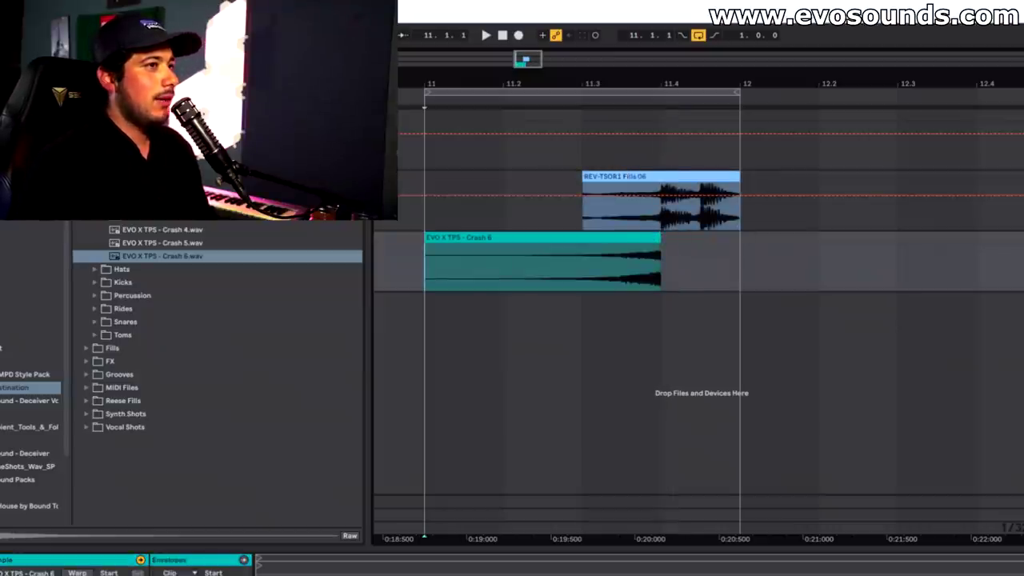
{"action": "left_click_drag", "start_coordinate": [723, 195], "coordinate": [723, 217]}
{"action": "left_click", "coordinate": [489, 238]}
{"action": "key", "text": "space"}
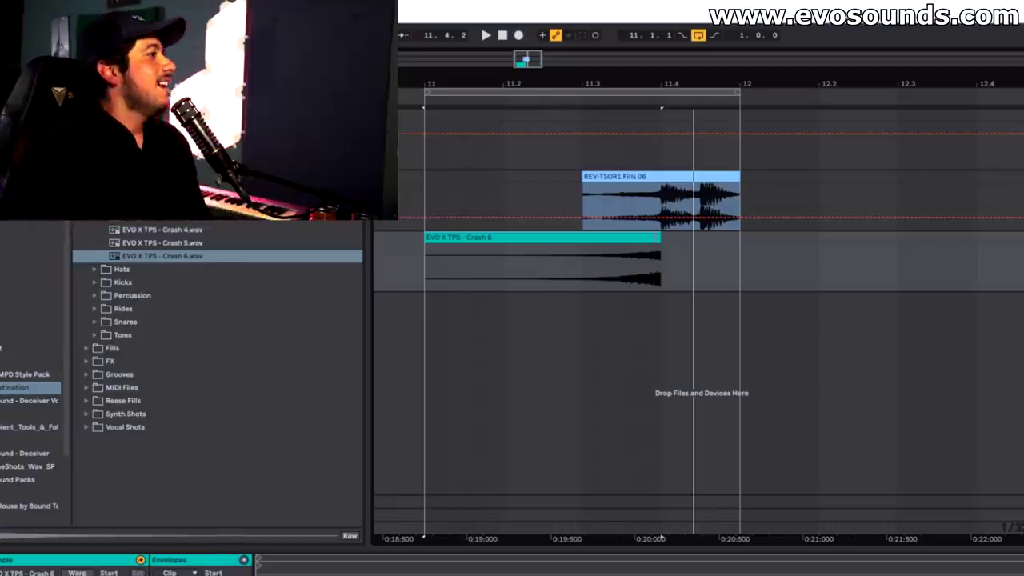
- Add Clap 11 from the EVO X TPS - STMPD Style Pack on a new track at 11.4 and duplicate it at 11.4.3
{"action": "scroll", "coordinate": [215, 360], "scroll_direction": "down", "scroll_amount": 3}
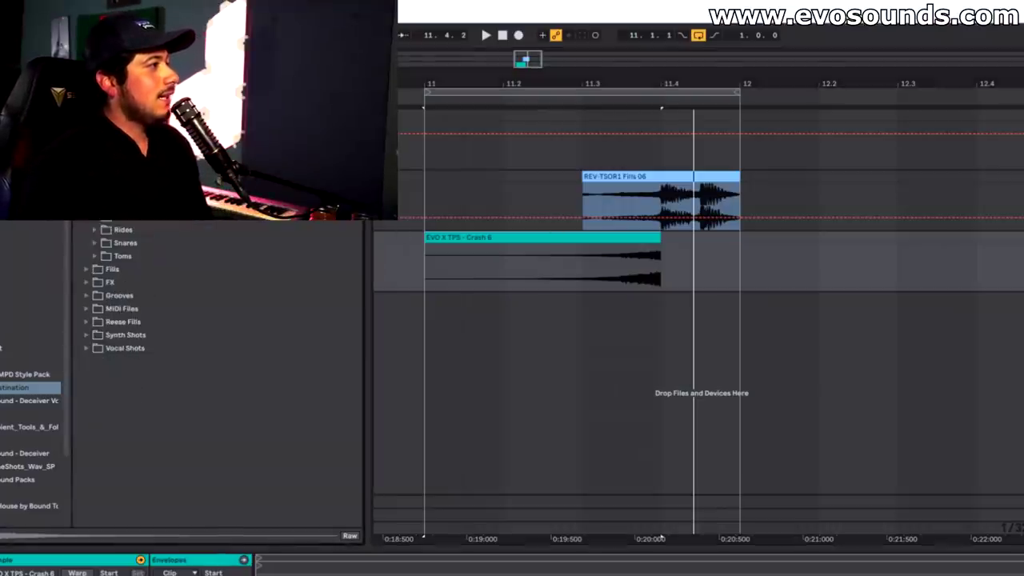
{"action": "left_click", "coordinate": [95, 243]}
{"action": "left_click", "coordinate": [143, 258]}
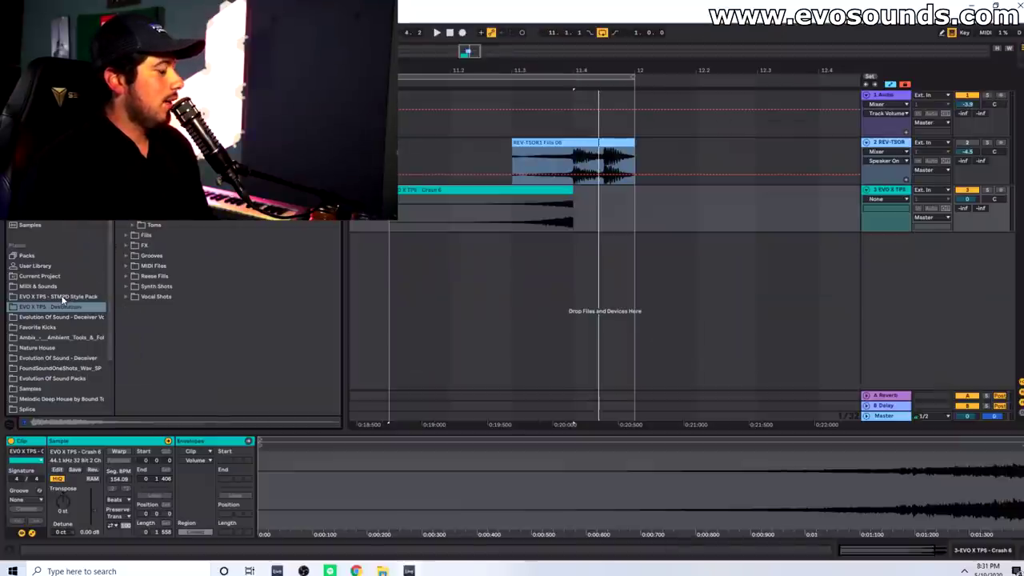
{"action": "left_click", "coordinate": [63, 298]}
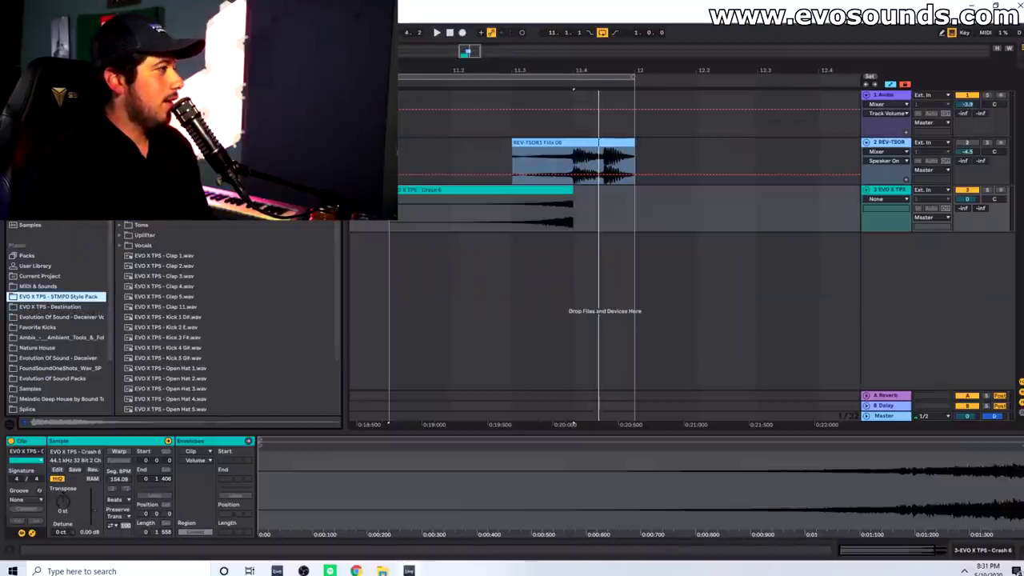
{"action": "scroll", "coordinate": [154, 256], "scroll_direction": "down", "scroll_amount": 3}
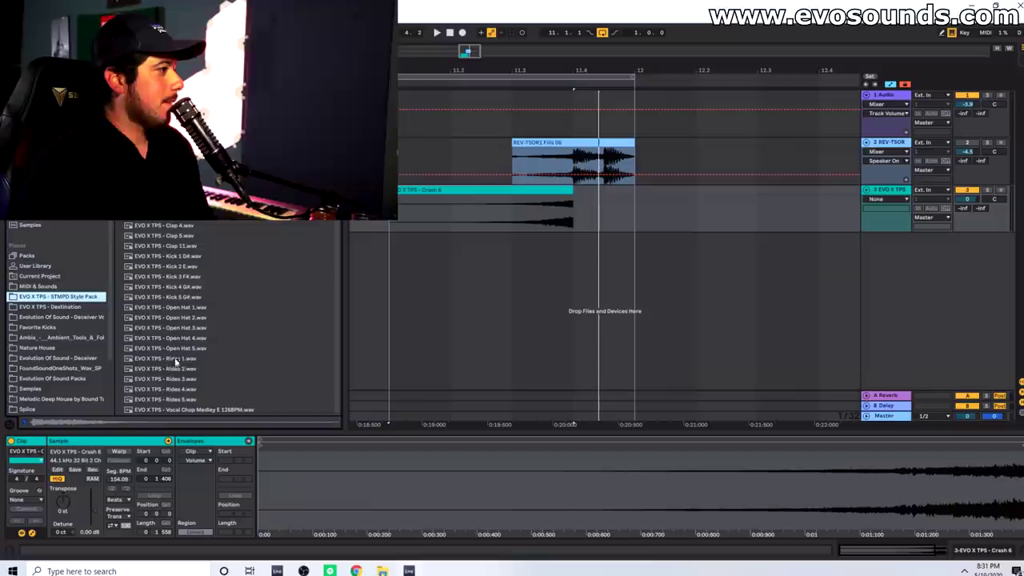
{"action": "left_click_drag", "start_coordinate": [189, 251], "coordinate": [603, 239]}
{"action": "key", "text": "ctrl+d"}
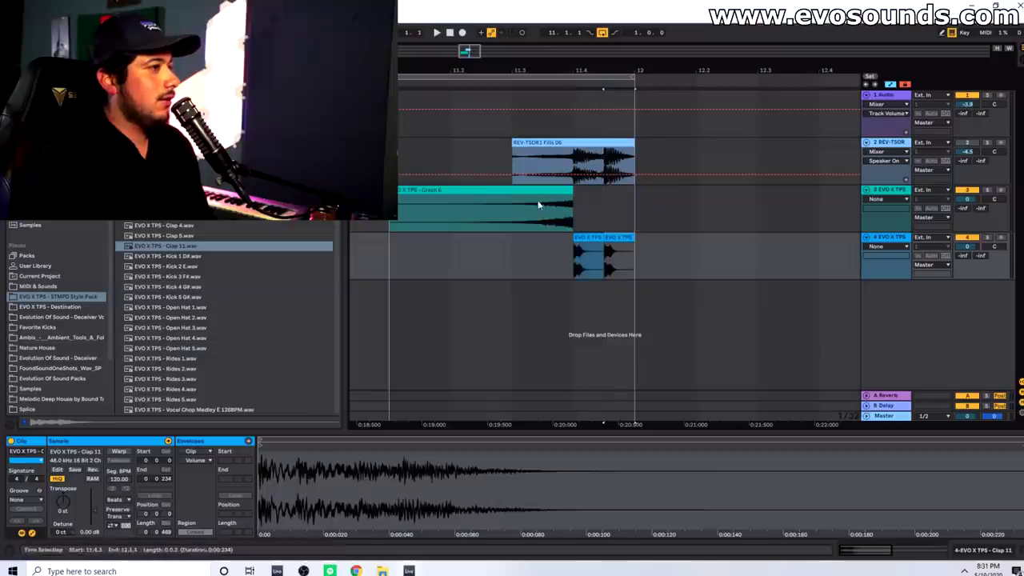
- Play the reversed crash and the two claps together from bar 11
{"action": "left_click", "coordinate": [398, 218]}
{"action": "key", "text": "space"}
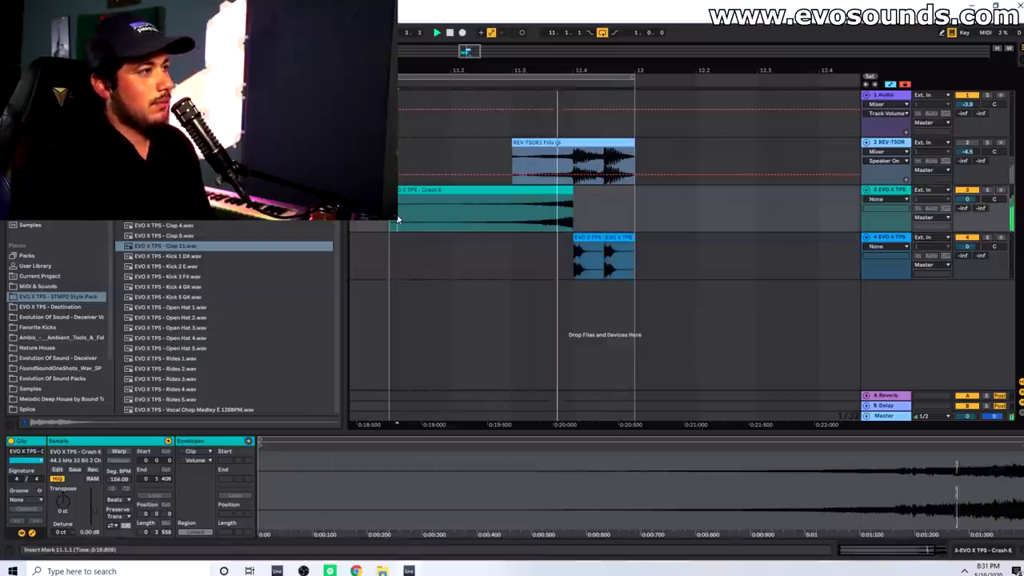
{"action": "key", "text": "space"}
- Insert an audio track named toms and place a percussion sample from the STMPD Style Pack at 11.4, duplicated at 11.4.3
{"action": "key", "text": "ctrl+t"}
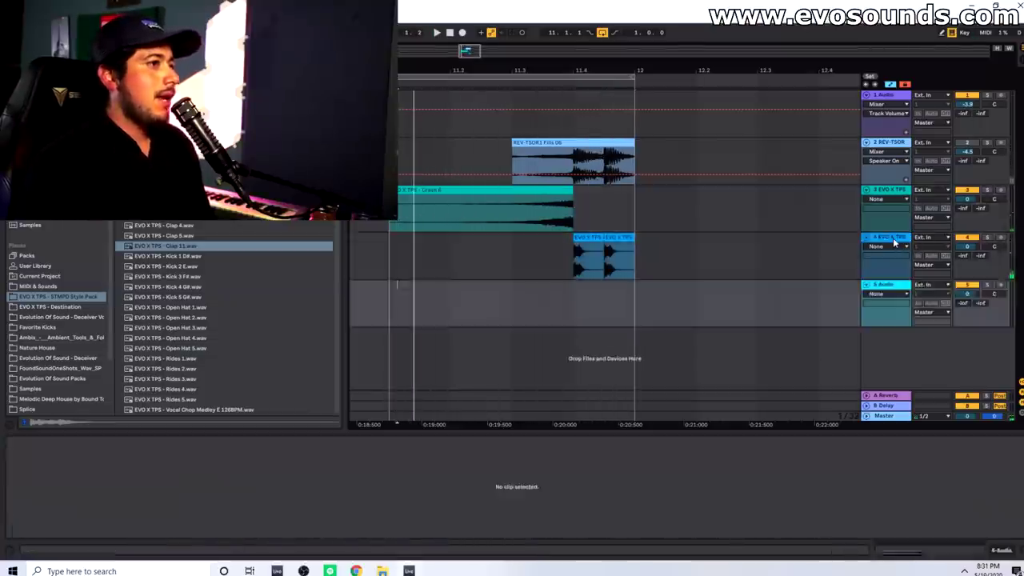
{"action": "type", "text": "Toms"}
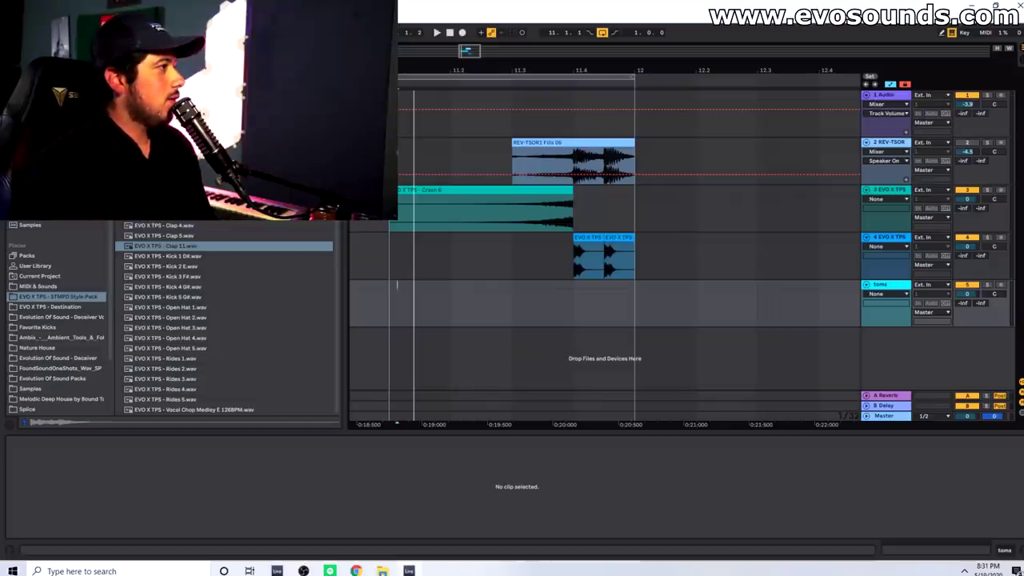
{"action": "scroll", "coordinate": [228, 320], "scroll_direction": "up", "scroll_amount": 4}
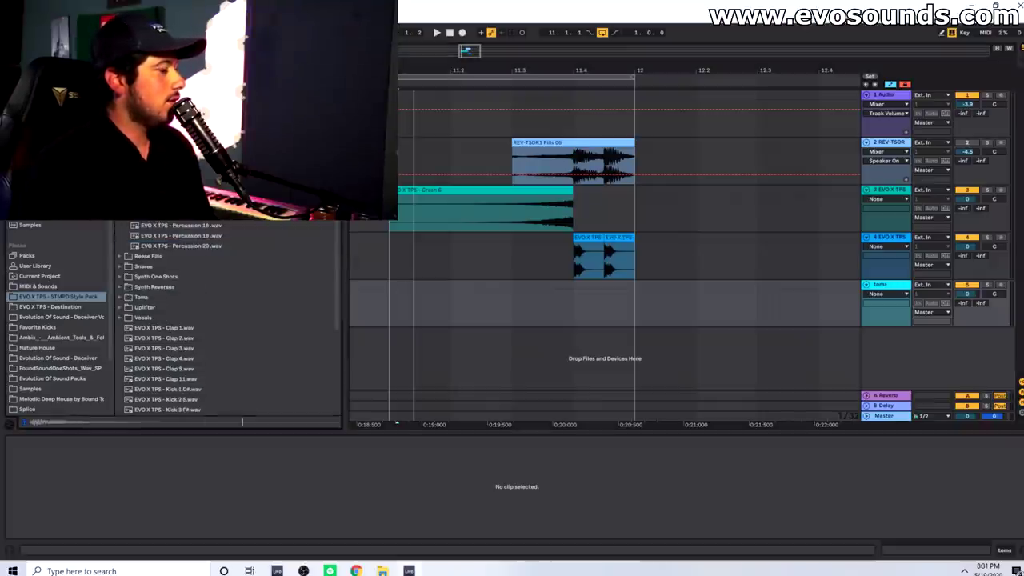
{"action": "left_click_drag", "start_coordinate": [181, 184], "coordinate": [604, 289]}
{"action": "key", "text": "ctrl+d"}
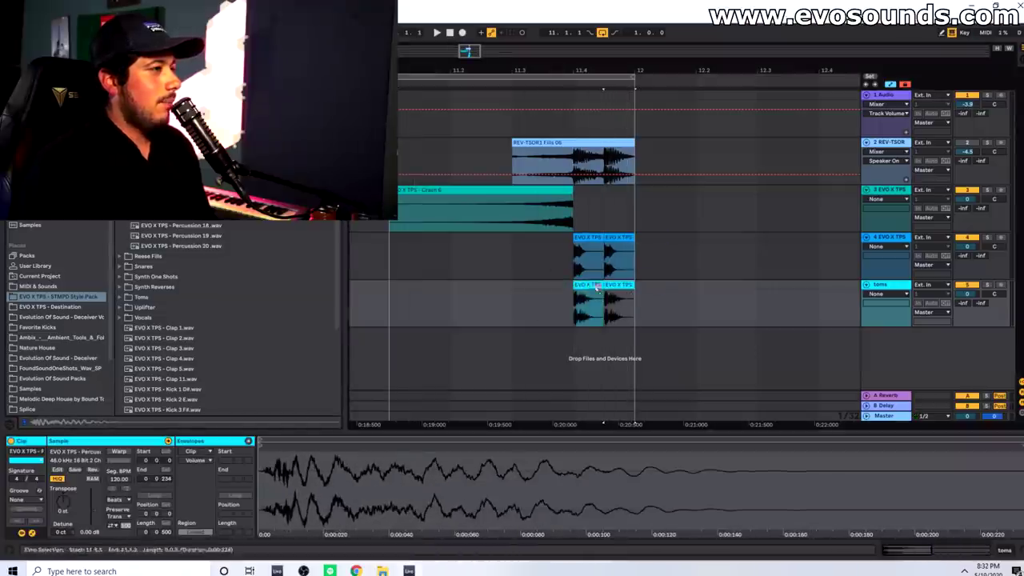
- Play back the layered crash, claps and toms from within the crash clip
{"action": "left_click", "coordinate": [574, 266]}
{"action": "key", "text": "space"}
{"action": "left_click", "coordinate": [503, 224]}
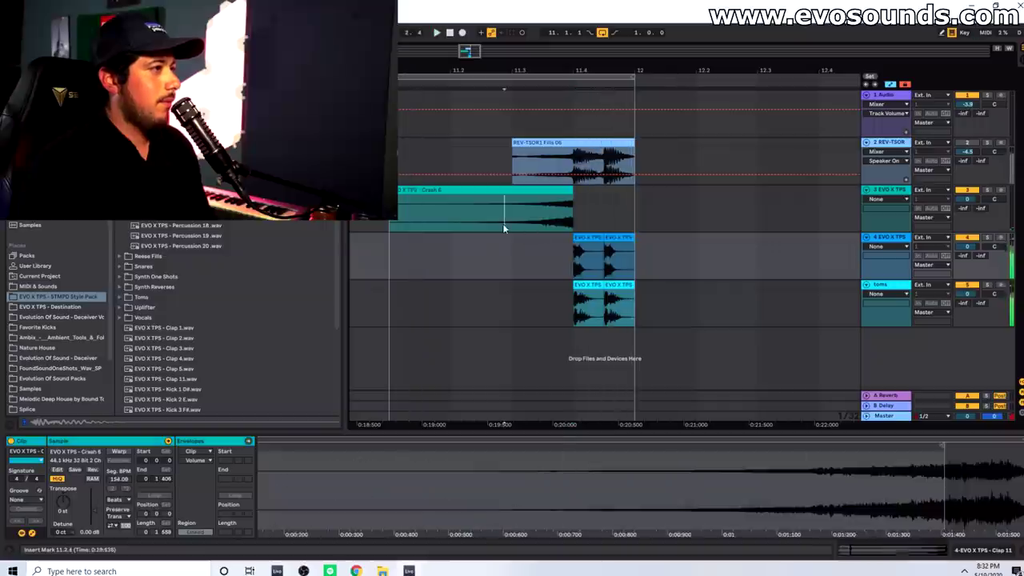
{"action": "key", "text": "space"}
{"action": "left_click", "coordinate": [523, 217]}
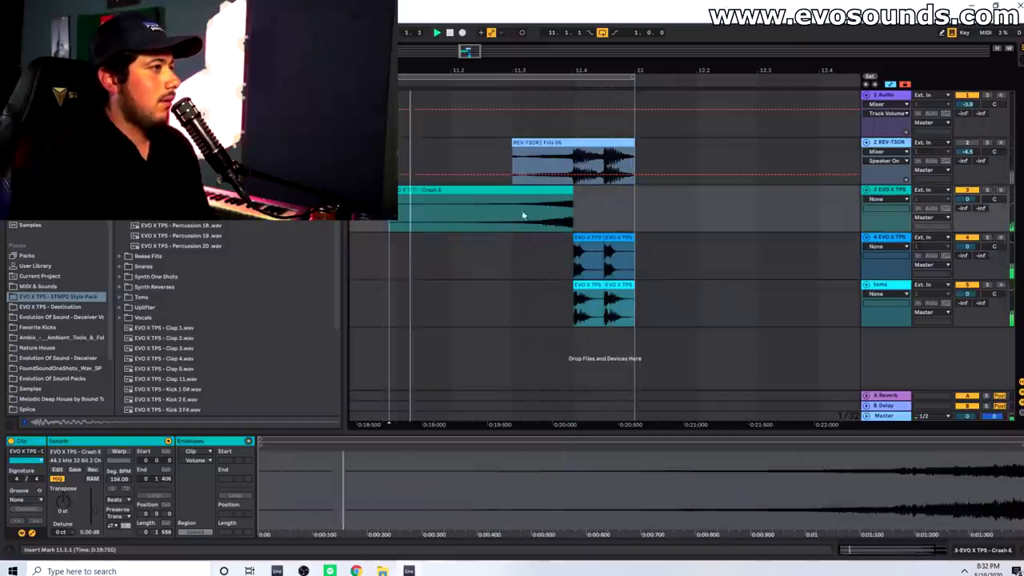
{"action": "key", "text": "space"}
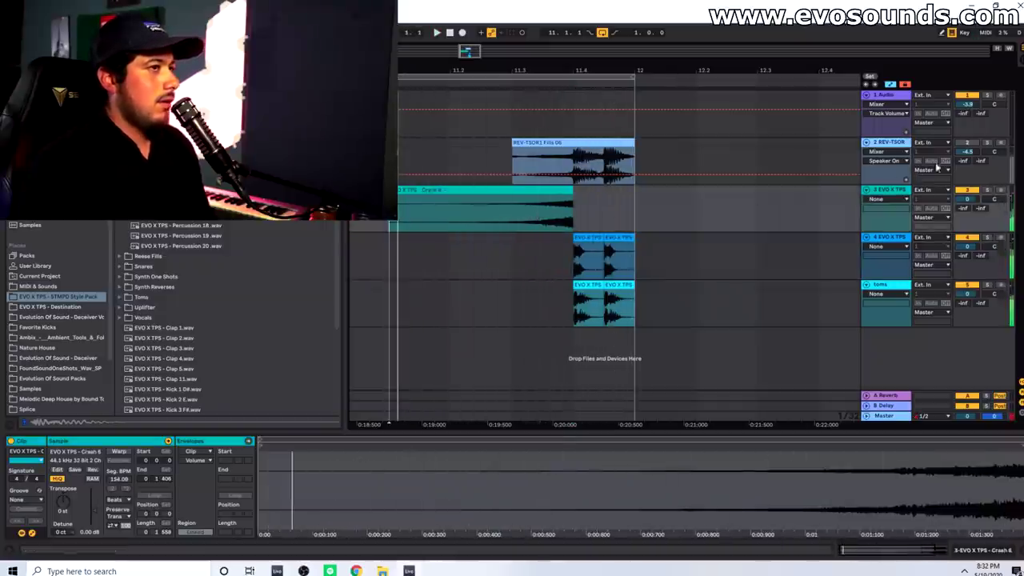
- Solo the reference fill track for playback, then play the layered crash, claps and toms without the solo to compare them
{"action": "left_click", "coordinate": [986, 144]}
{"action": "left_click", "coordinate": [554, 167]}
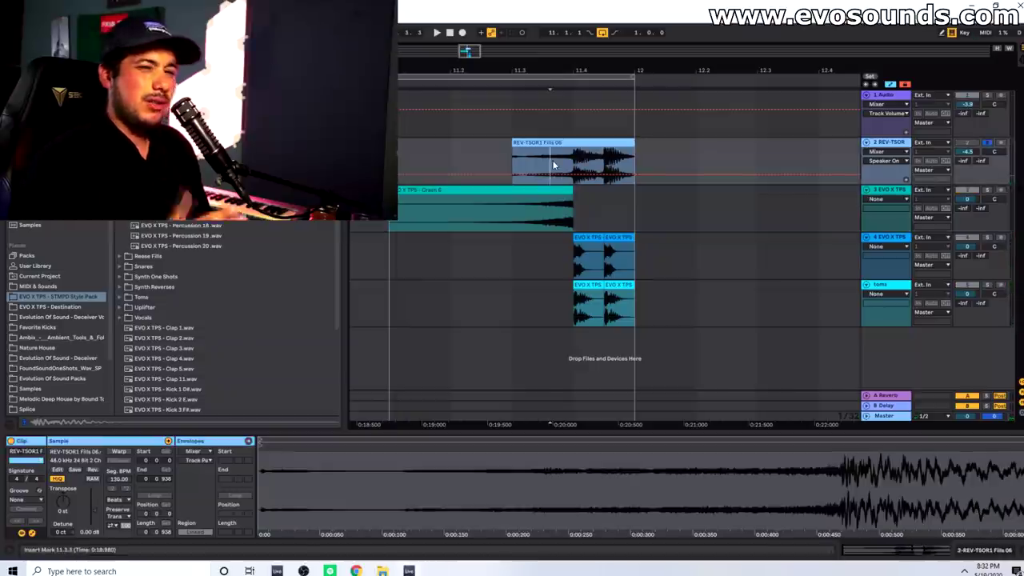
{"action": "key", "text": "space"}
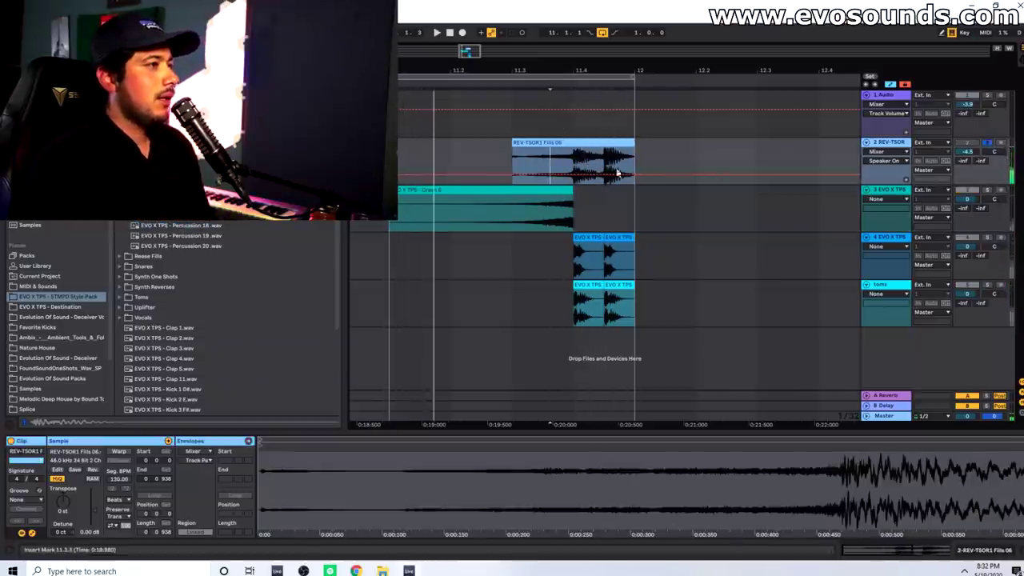
{"action": "left_click", "coordinate": [579, 240]}
{"action": "left_click", "coordinate": [571, 227]}
{"action": "left_click", "coordinate": [615, 225]}
{"action": "left_click", "coordinate": [552, 225]}
{"action": "key", "text": "space"}
{"action": "key", "text": "space"}
- Insert another audio track below the toms track and name it top 2
{"action": "left_click", "coordinate": [620, 237]}
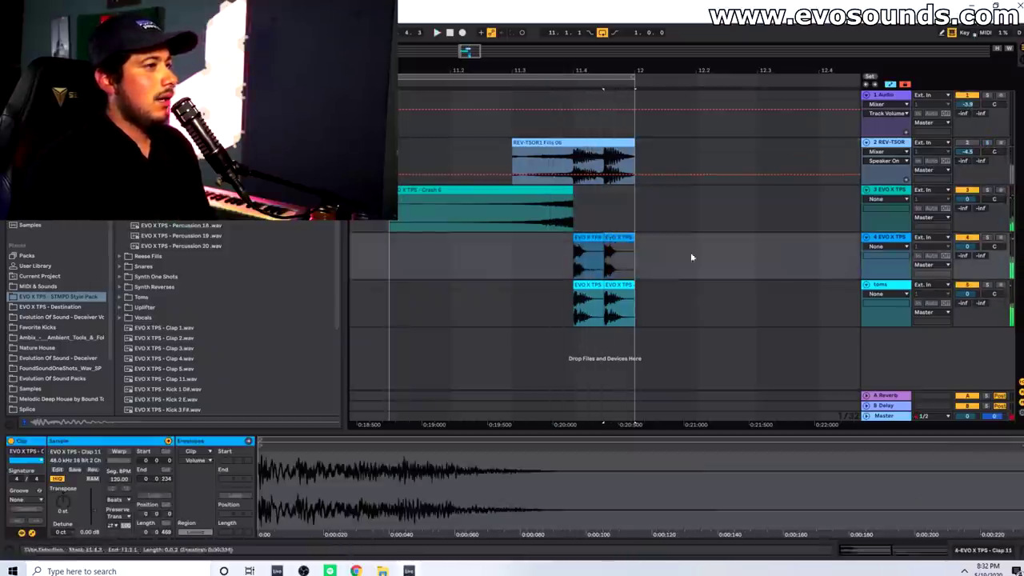
{"action": "left_click", "coordinate": [879, 287]}
{"action": "key", "text": "ctrl+t"}
{"action": "key", "text": "ctrl+r"}
{"action": "type", "text": "top 2"}
{"action": "key", "text": "Return"}
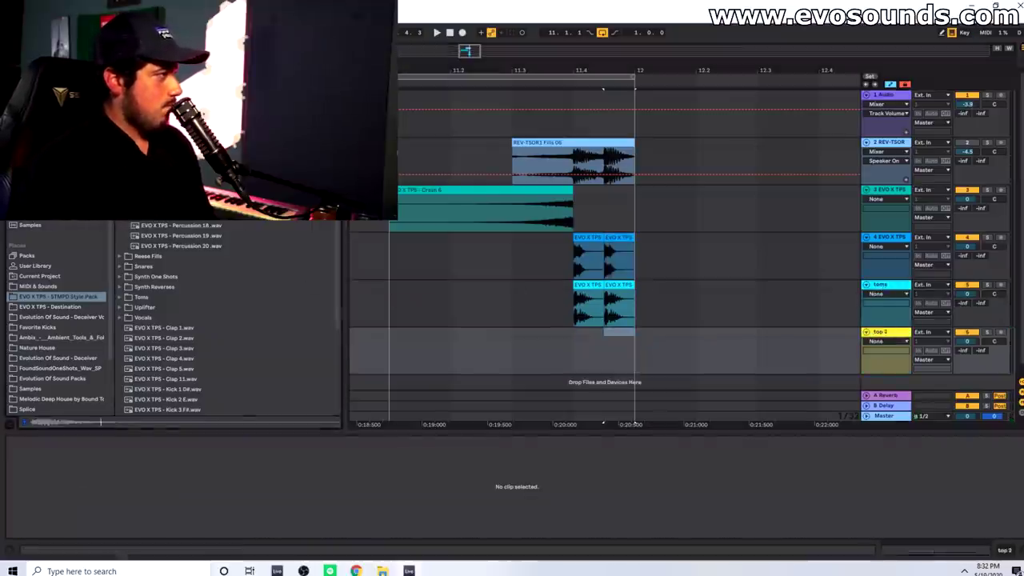
- Audition percussion samples and place EVO X TPS - Percussion 13 on the top 2 track at 11.4.3
{"action": "left_click", "coordinate": [208, 227]}
{"action": "left_click", "coordinate": [212, 236]}
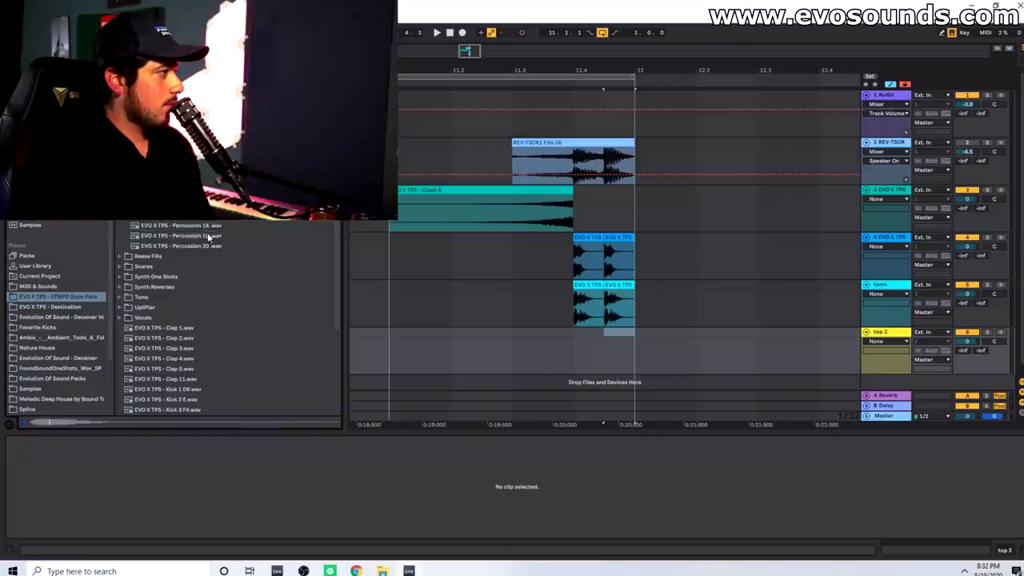
{"action": "left_click", "coordinate": [209, 216]}
{"action": "left_click_drag", "start_coordinate": [605, 332], "coordinate": [607, 337]}
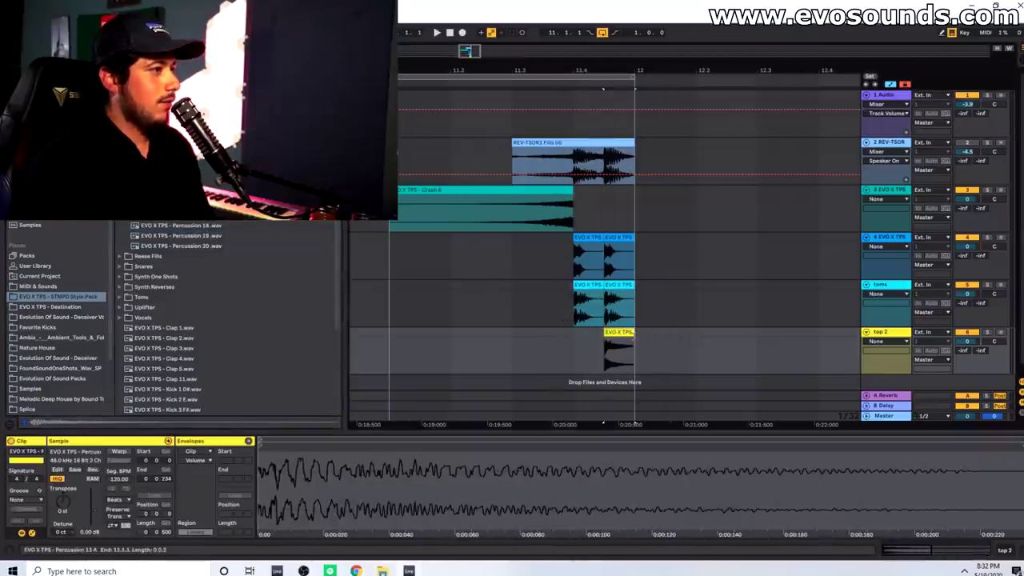
- Play the layered fill from the crash clip, then group the crash, clap, toms and top 2 tracks as drums
{"action": "left_click", "coordinate": [454, 190]}
{"action": "key", "text": "space"}
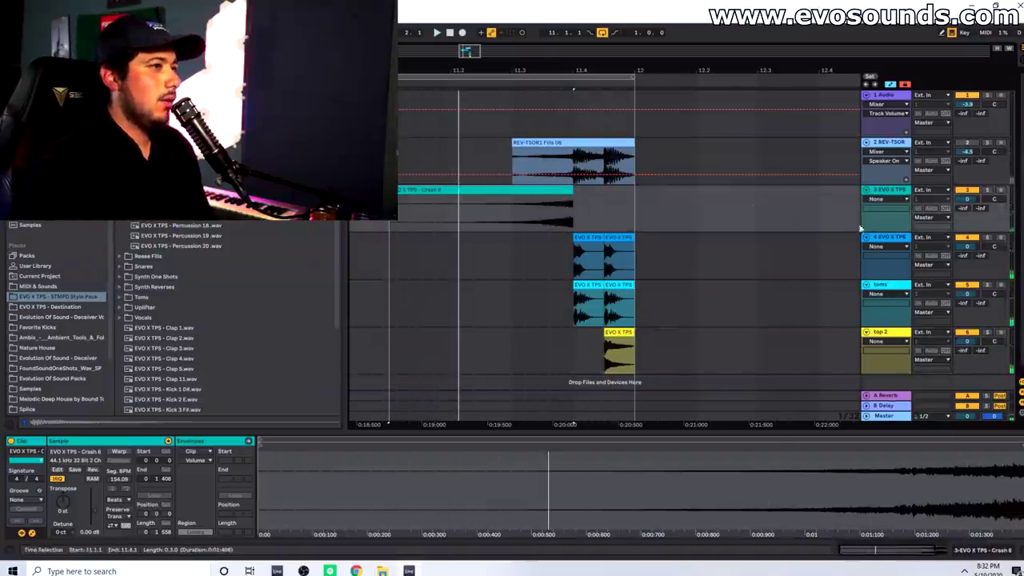
{"action": "left_click", "coordinate": [902, 239]}
{"action": "left_click", "coordinate": [894, 288]}
{"action": "left_click", "coordinate": [885, 332]}
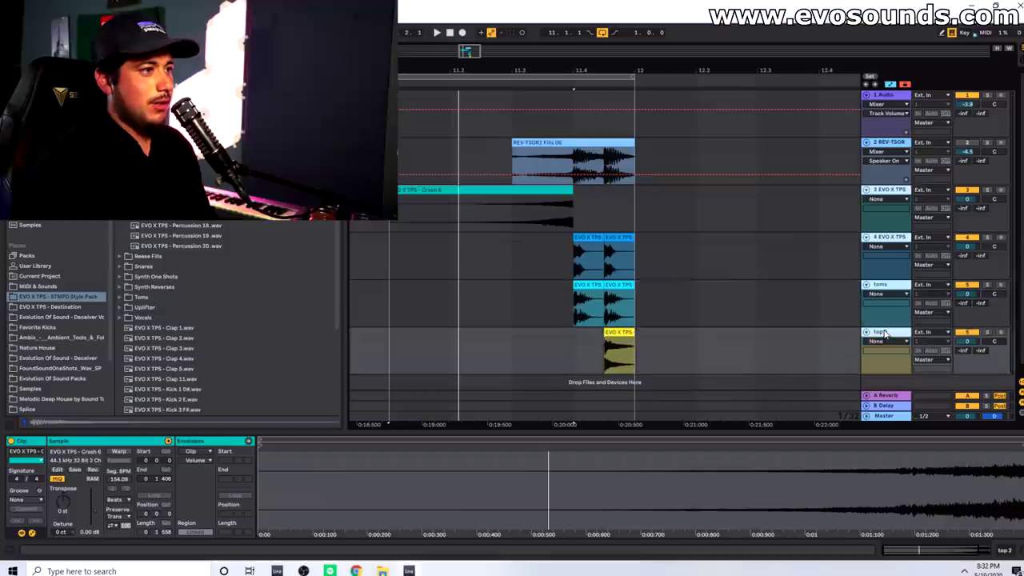
{"action": "key", "text": "ctrl+g"}
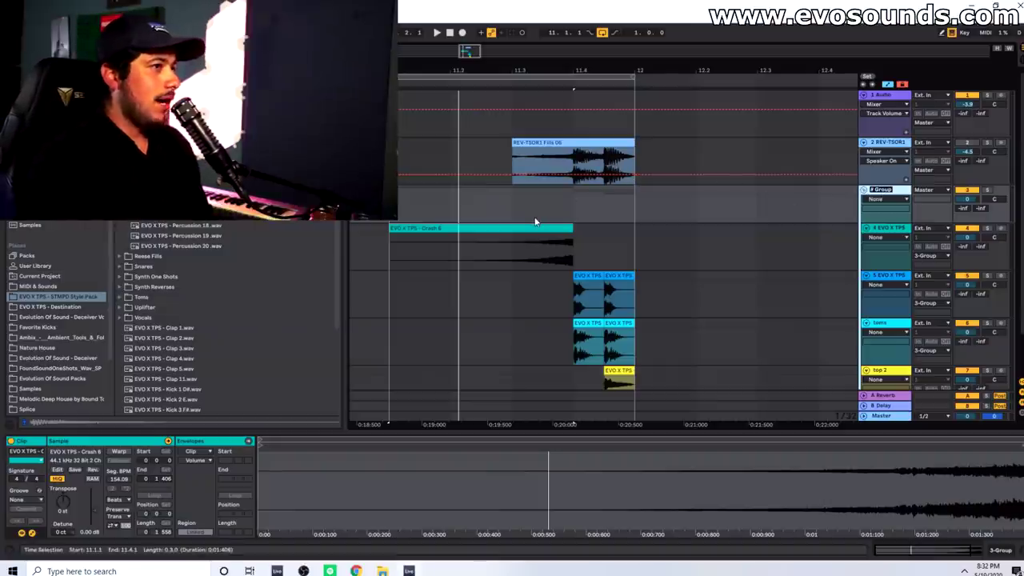
{"action": "type", "text": "drum"}
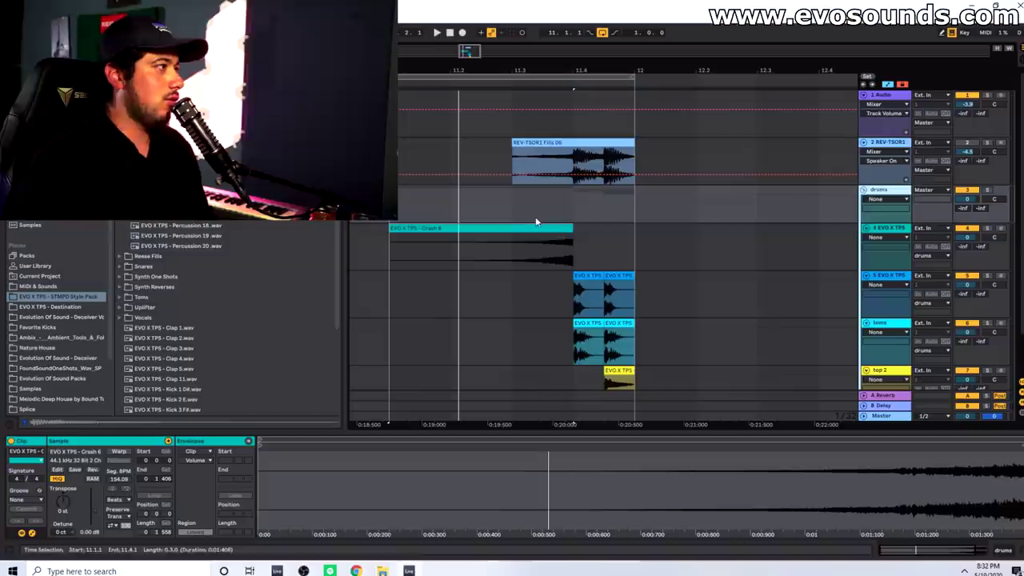
{"action": "type", "text": "s"}
{"action": "key", "text": "Return"}
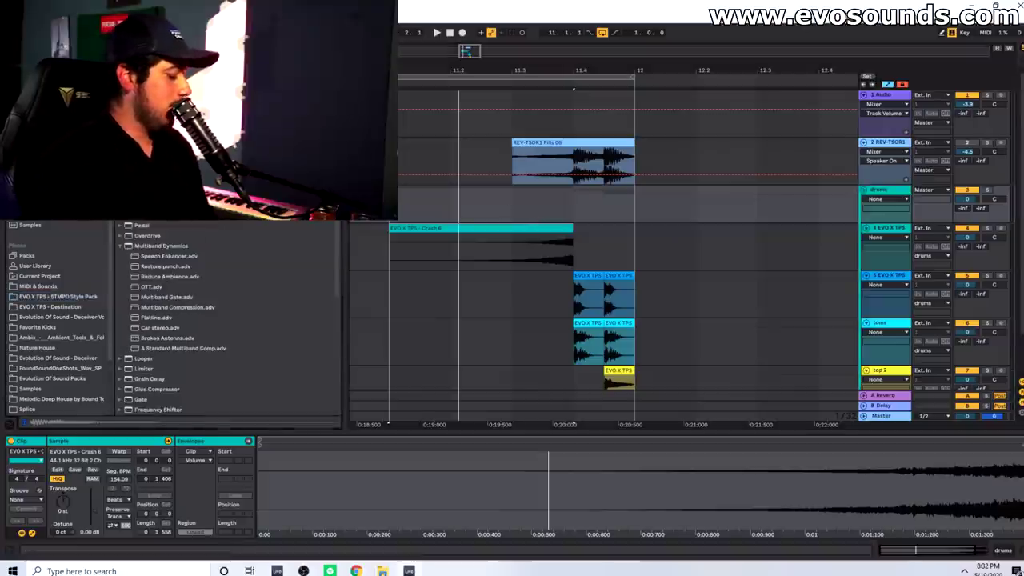
- Add a Drum Buss to the drums group with 20% drive and its compressor on, and play the fill
{"action": "key", "text": "ctrl+f"}
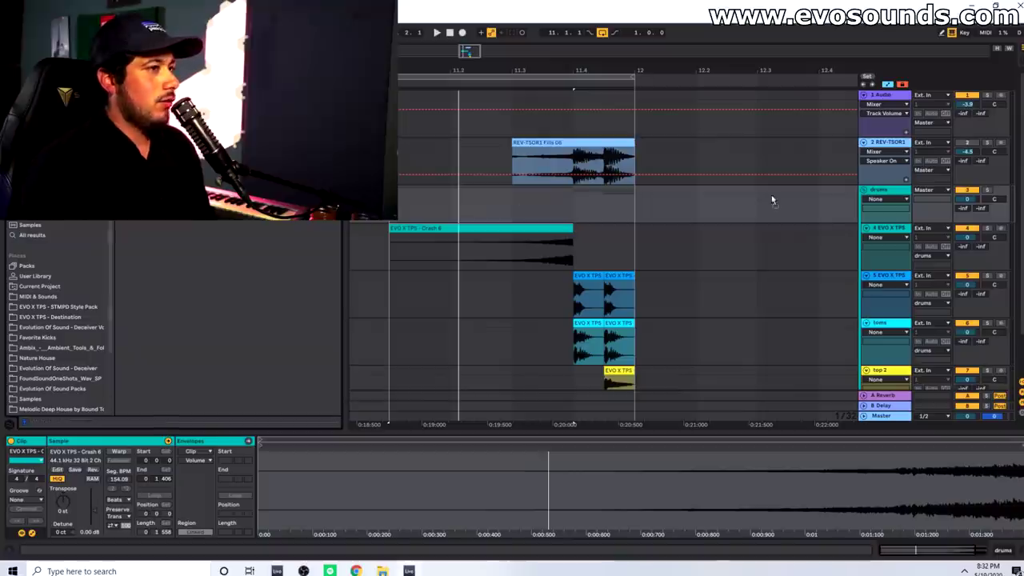
{"action": "left_click", "coordinate": [869, 194]}
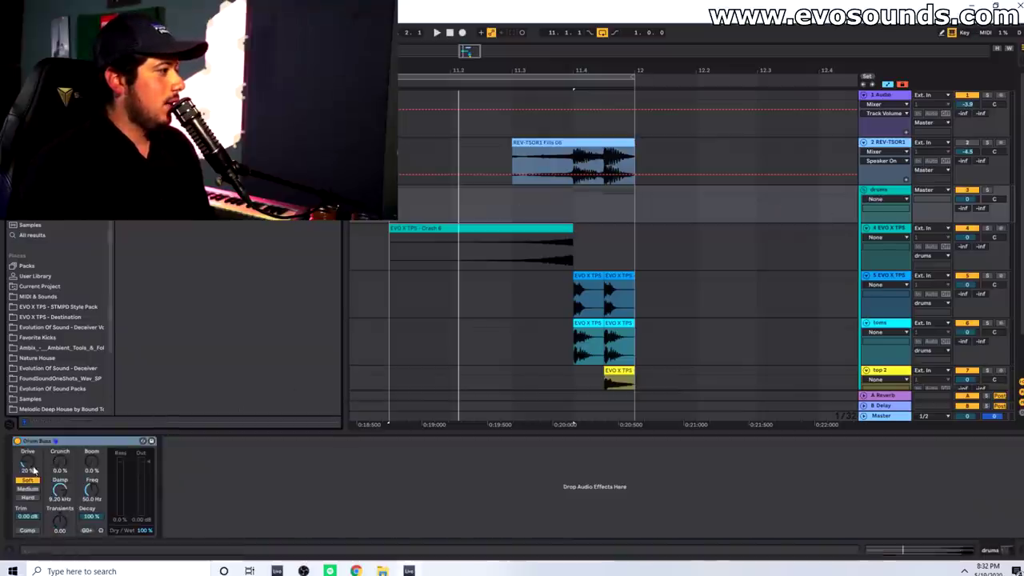
{"action": "key", "text": "space"}
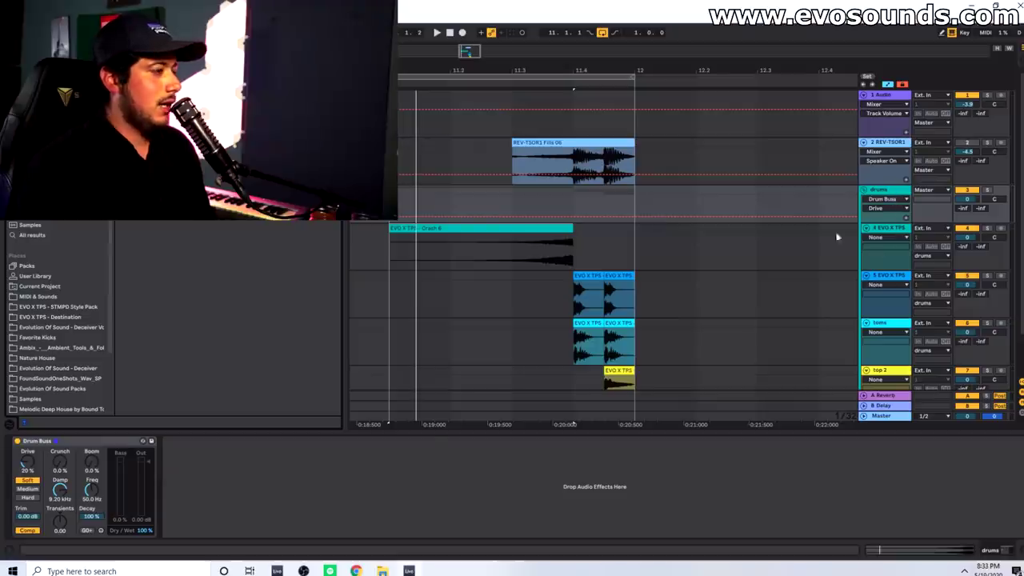
- Add a Reverb to the drums group with size 2.01, decay time 1.07 s, dry/wet 34% and the input low cut on
{"action": "left_click_drag", "start_coordinate": [413, 526], "coordinate": [414, 542]}
{"action": "mouse_move", "coordinate": [305, 527]}
{"action": "left_mouse_down"}
{"action": "mouse_move", "coordinate": [305, 537]}
{"action": "mouse_move", "coordinate": [305, 528]}
{"action": "left_mouse_up"}
{"action": "left_click_drag", "start_coordinate": [277, 489], "coordinate": [277, 538]}
{"action": "left_click", "coordinate": [277, 466]}
{"action": "left_click", "coordinate": [278, 491]}
{"action": "key", "text": "space"}
{"action": "left_click", "coordinate": [176, 457]}
{"action": "left_click_drag", "start_coordinate": [188, 476], "coordinate": [191, 474]}
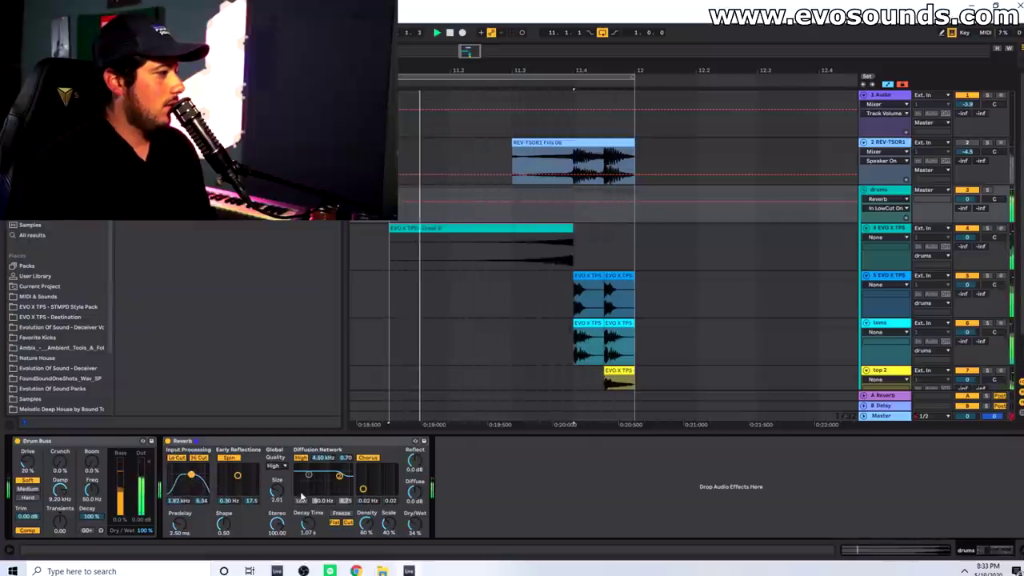
- Reduce the drums group reverb's dry/wet to 26% while playing the fill
{"action": "key", "text": "space"}
{"action": "left_click_drag", "start_coordinate": [413, 524], "coordinate": [413, 530]}
{"action": "key", "text": "space"}
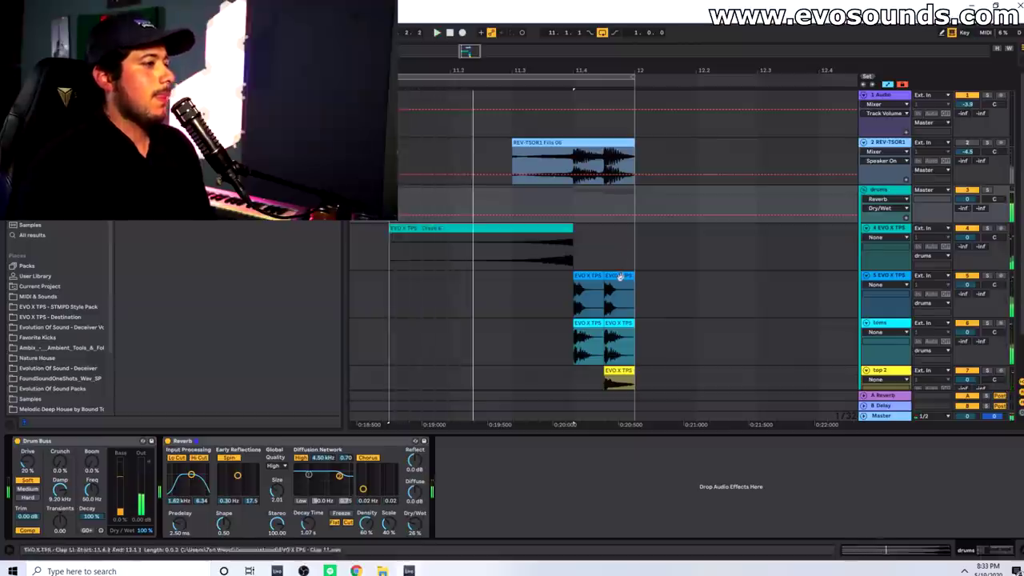
- Add an EQ Eight to the clap track, solo the track and play the claps
{"action": "scroll", "coordinate": [620, 276], "scroll_direction": "down", "scroll_amount": 2}
{"action": "left_click", "coordinate": [701, 328]}
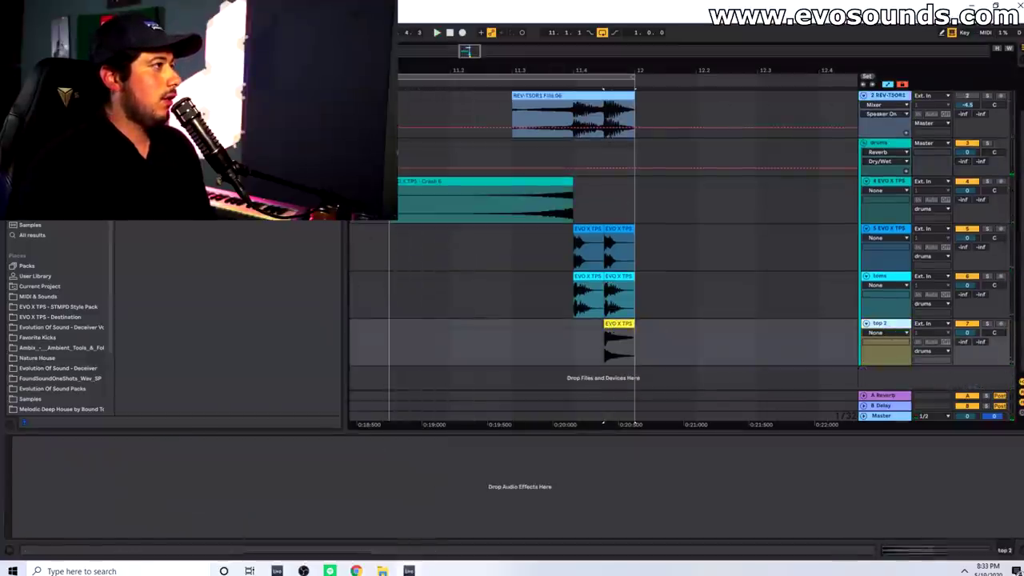
{"action": "left_click", "coordinate": [334, 52]}
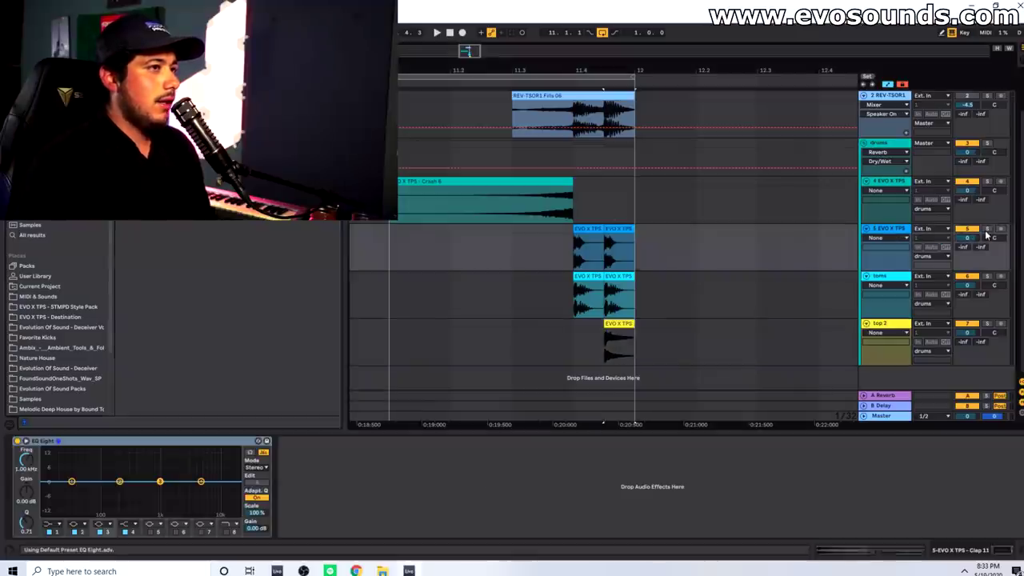
{"action": "left_click", "coordinate": [986, 230]}
{"action": "left_click", "coordinate": [588, 229]}
{"action": "key", "text": "space"}
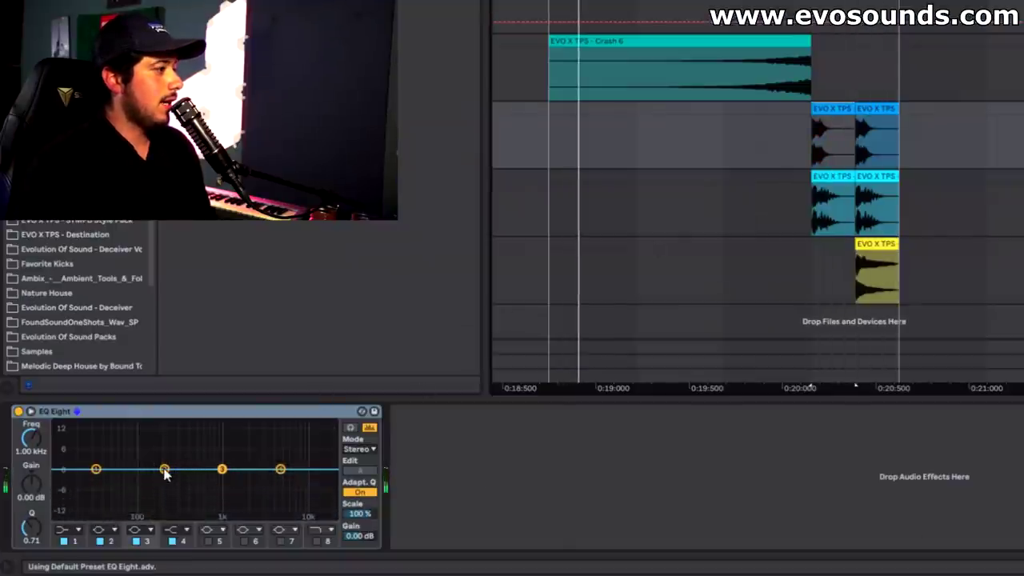
- Turn band 2 of the clap EQ into a low cut and adjust bands 2 and 3 to thin out the lows
{"action": "left_click", "coordinate": [165, 470]}
{"action": "left_click", "coordinate": [110, 528]}
{"action": "left_click", "coordinate": [103, 452]}
{"action": "left_click_drag", "start_coordinate": [165, 479], "coordinate": [151, 477]}
{"action": "left_click_drag", "start_coordinate": [222, 470], "coordinate": [165, 470]}
- Equalize the toms in EQ Eight with a band 1 low cut at 56.2 Hz and a band 8 high cut just below 10 kHz
{"action": "left_click", "coordinate": [1017, 200]}
{"action": "left_click", "coordinate": [825, 177]}
{"action": "key", "text": "space"}
{"action": "key", "text": "space"}
{"action": "left_click_drag", "start_coordinate": [232, 120], "coordinate": [305, 480]}
{"action": "left_click", "coordinate": [318, 541]}
{"action": "key", "text": "space"}
{"action": "key", "text": "space"}
{"action": "key", "text": "space"}
{"action": "left_click", "coordinate": [96, 469]}
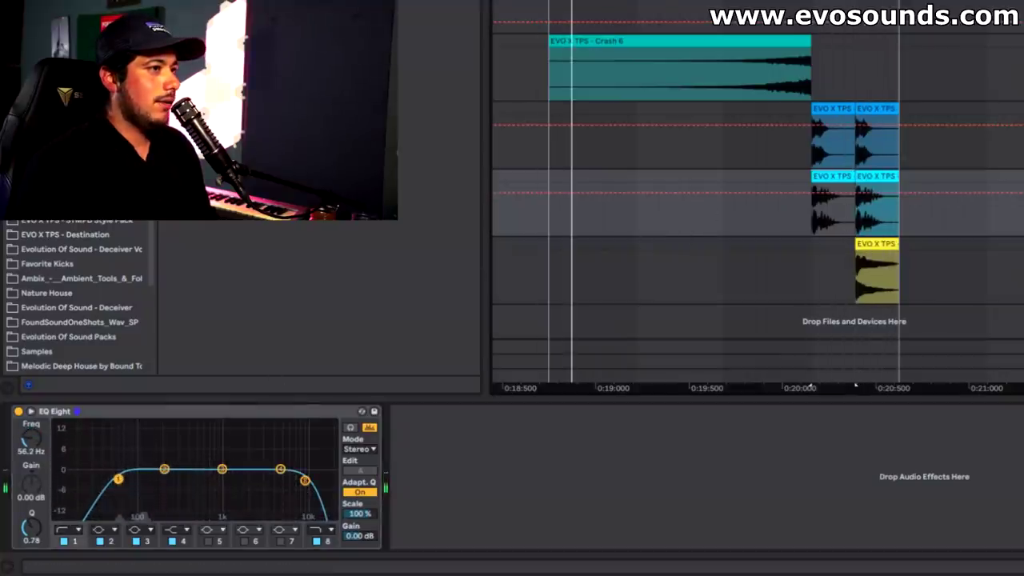
- Add an EQ Eight to the top 2 track with a band 2 low cut and a 5.33 dB high shelf at 2.20 kHz
{"action": "key", "text": "Down"}
{"action": "key", "text": "Up"}
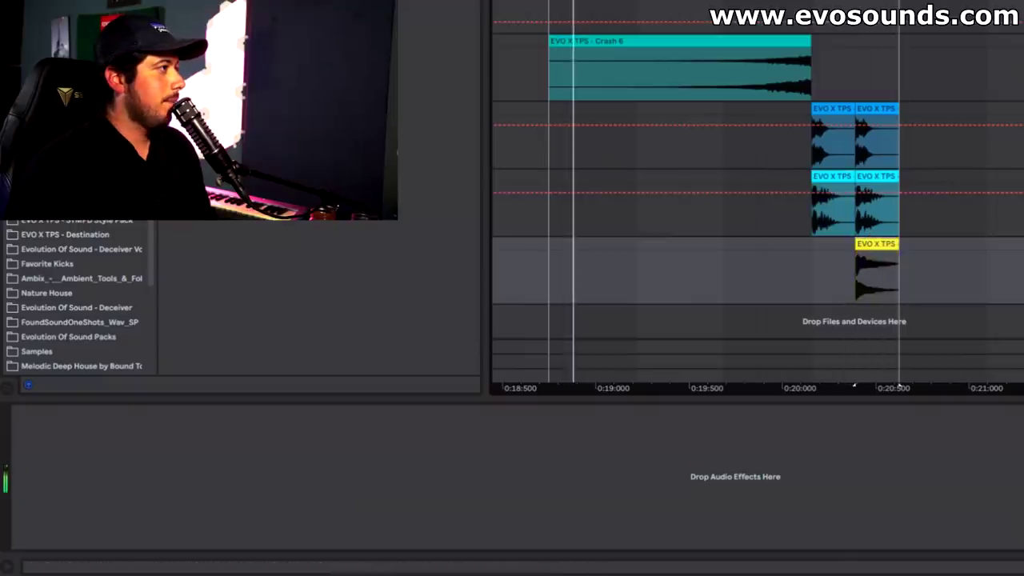
{"action": "key", "text": "Return"}
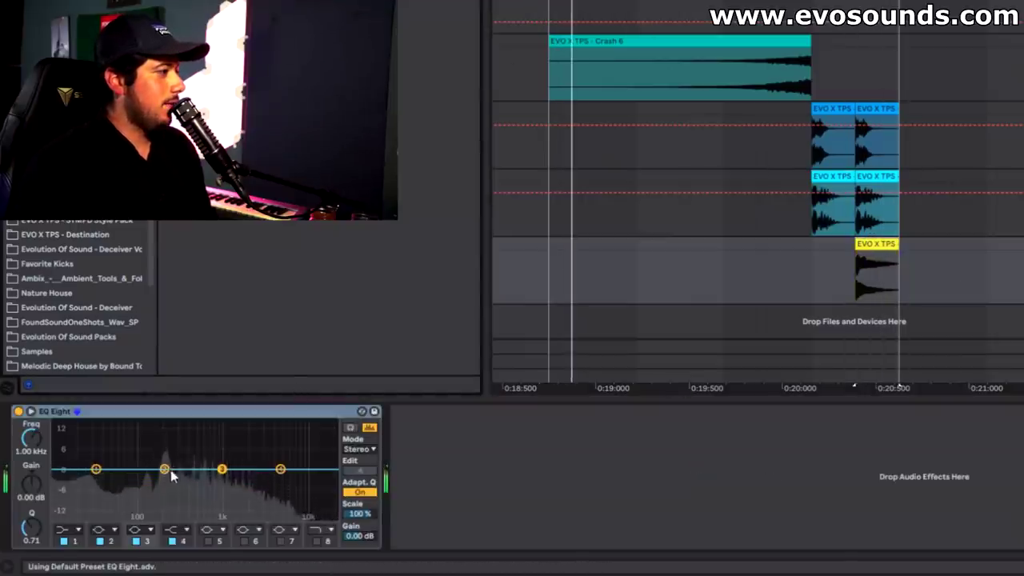
{"action": "left_click", "coordinate": [169, 472]}
{"action": "left_click", "coordinate": [117, 529]}
{"action": "left_click", "coordinate": [118, 451]}
{"action": "left_click_drag", "start_coordinate": [165, 476], "coordinate": [201, 469]}
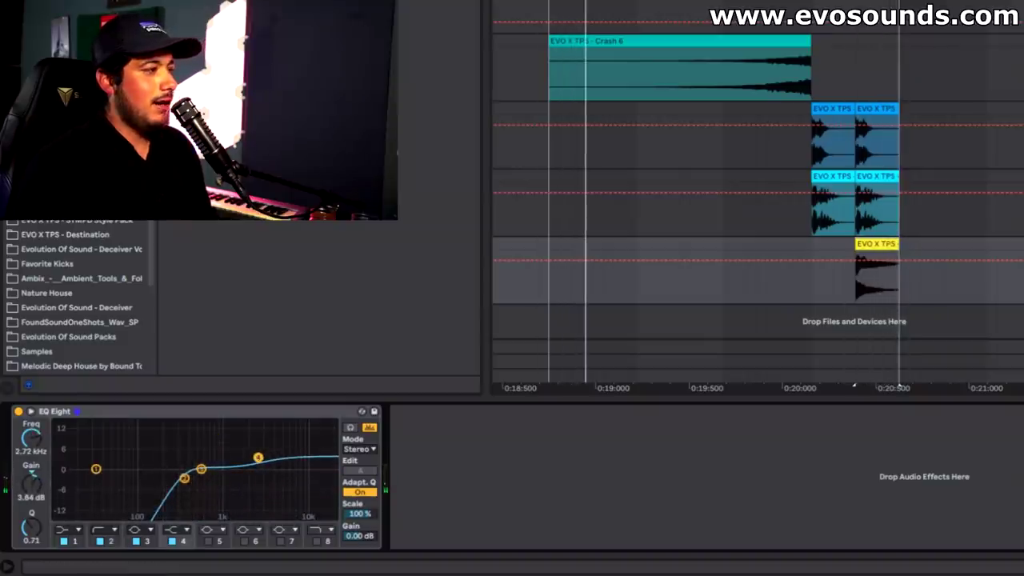
{"action": "mouse_move", "coordinate": [258, 459]}
{"action": "left_mouse_down"}
{"action": "mouse_move", "coordinate": [249, 434]}
{"action": "mouse_move", "coordinate": [250, 453]}
{"action": "left_mouse_up"}
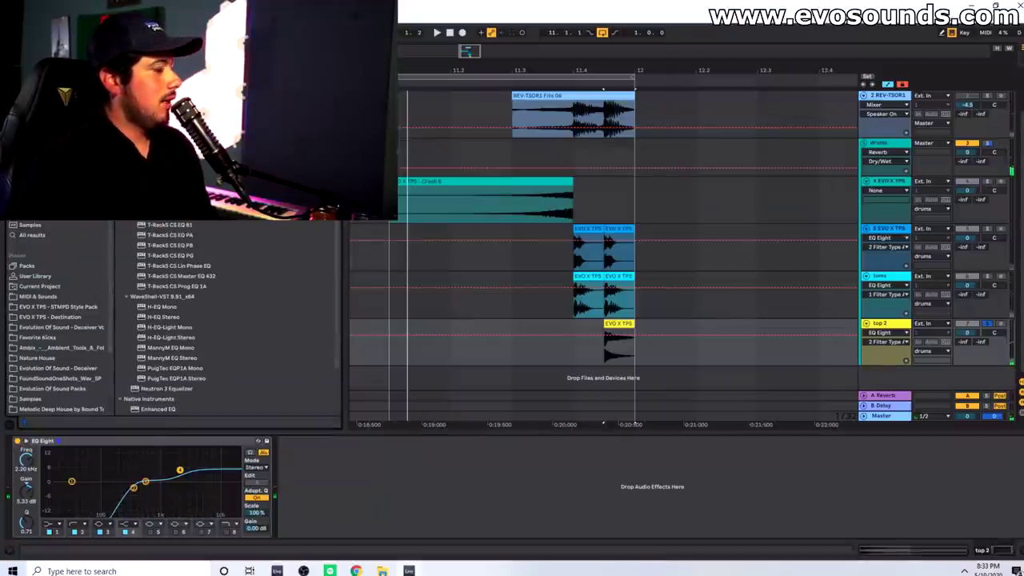
- Add Maag EQ4 to the top 2 track, raise its air band gain, and bypass and re-enable it to compare
{"action": "key", "text": "ctrl+f"}
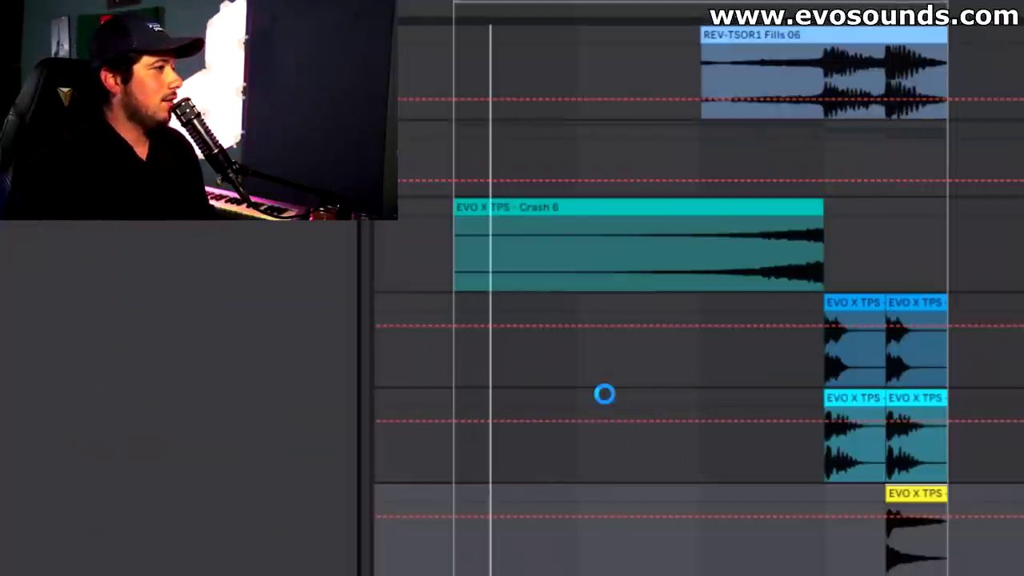
{"action": "left_click_drag", "start_coordinate": [623, 234], "coordinate": [639, 200]}
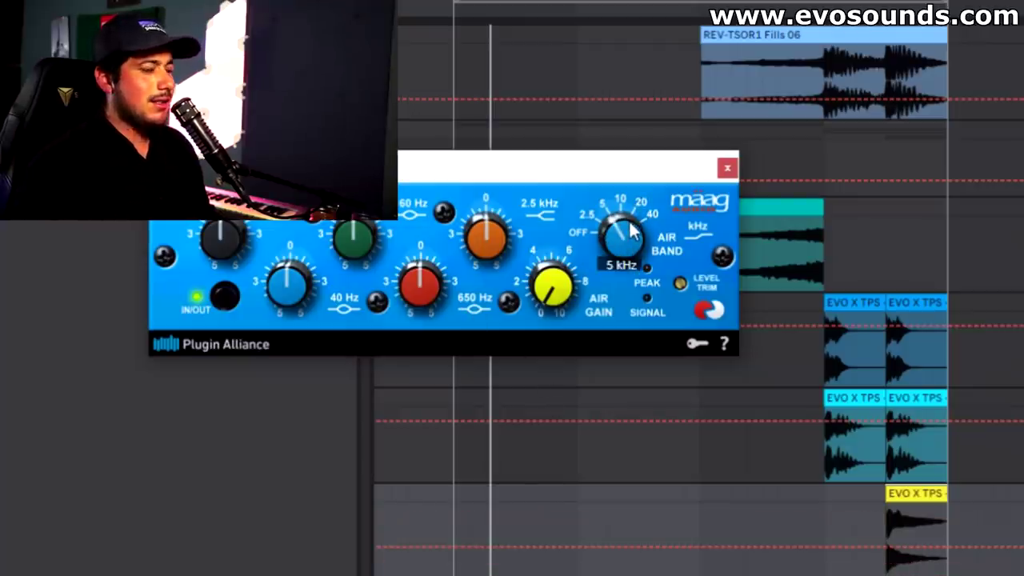
{"action": "left_click_drag", "start_coordinate": [557, 292], "coordinate": [577, 228]}
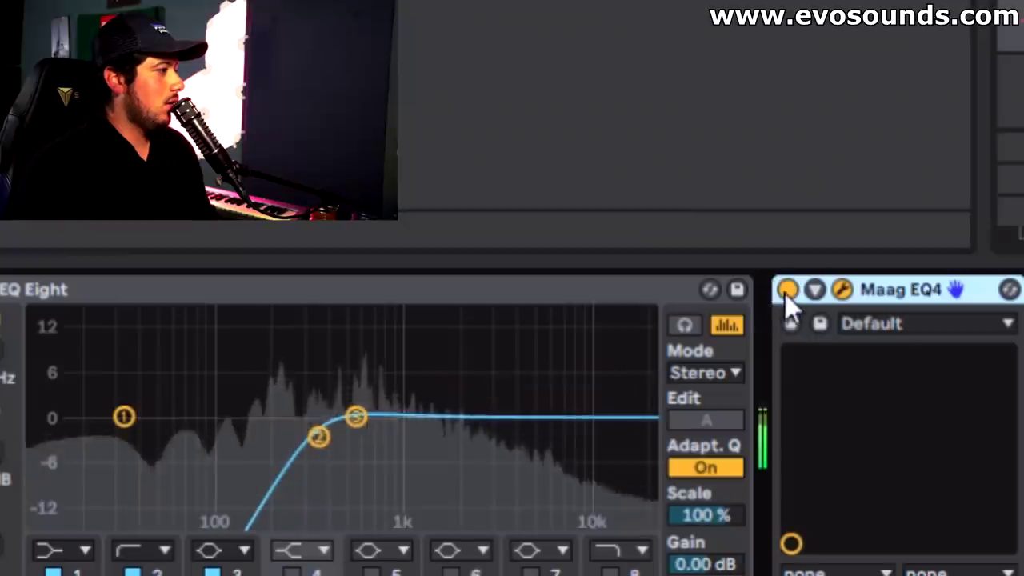
{"action": "left_click", "coordinate": [786, 290]}
{"action": "left_click", "coordinate": [786, 290]}
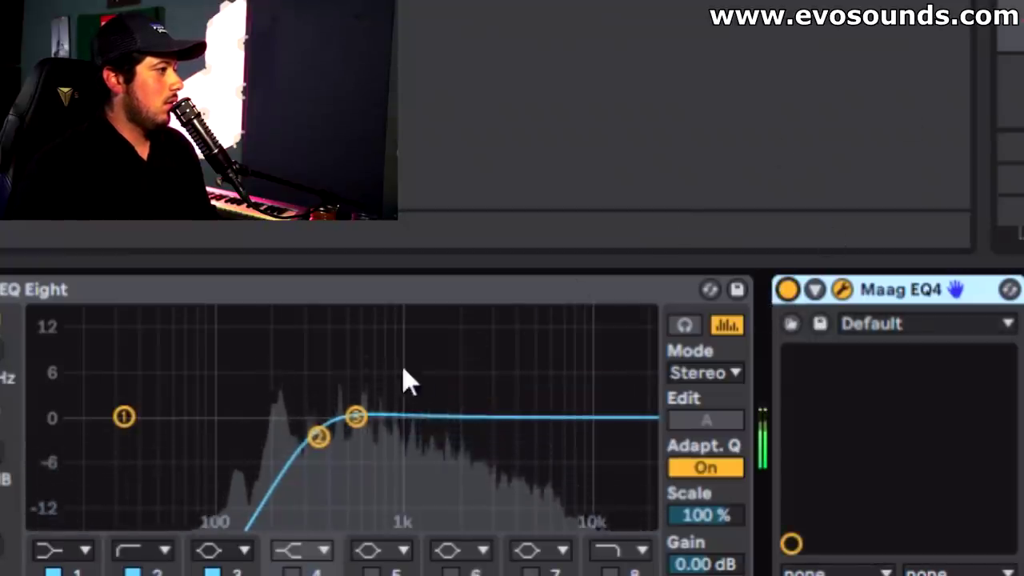
- Enable band 6 in the top 2 EQ Eight, narrow it and cut about 9 dB near 450 Hz
{"action": "left_click", "coordinate": [455, 574]}
{"action": "left_click_drag", "start_coordinate": [547, 386], "coordinate": [338, 315]}
{"action": "key", "text": "space"}
{"action": "left_click_drag", "start_coordinate": [2, 545], "coordinate": [1, 498]}
{"action": "left_click_drag", "start_coordinate": [337, 315], "coordinate": [337, 485]}
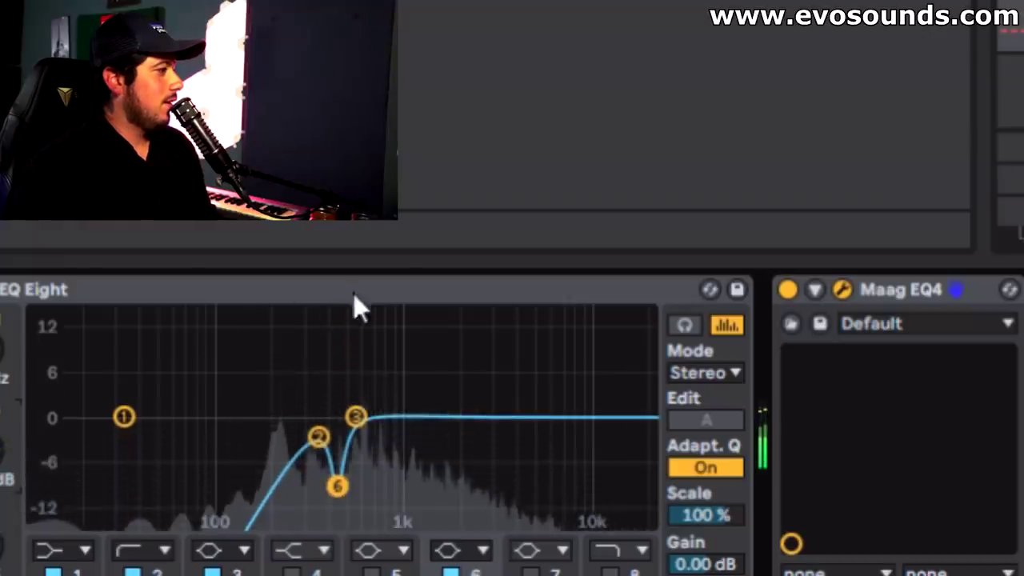
- Set the top 2 EQ Eight's low cut to 284 Hz and close the Maag EQ4 window
{"action": "left_click_drag", "start_coordinate": [319, 435], "coordinate": [304, 435]}
{"action": "scroll", "coordinate": [301, 433], "scroll_direction": "down", "scroll_amount": 3}
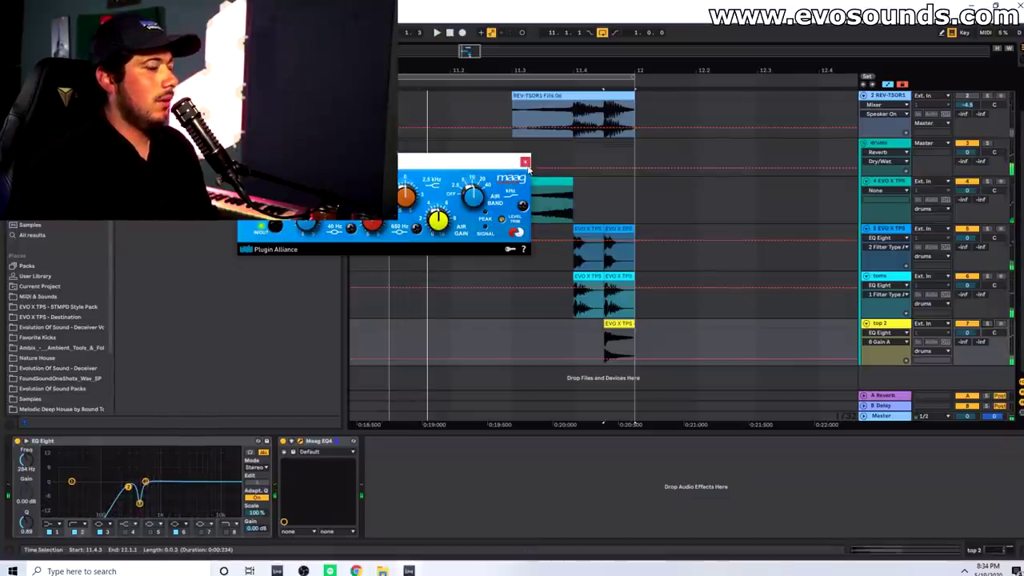
{"action": "left_click", "coordinate": [526, 162]}
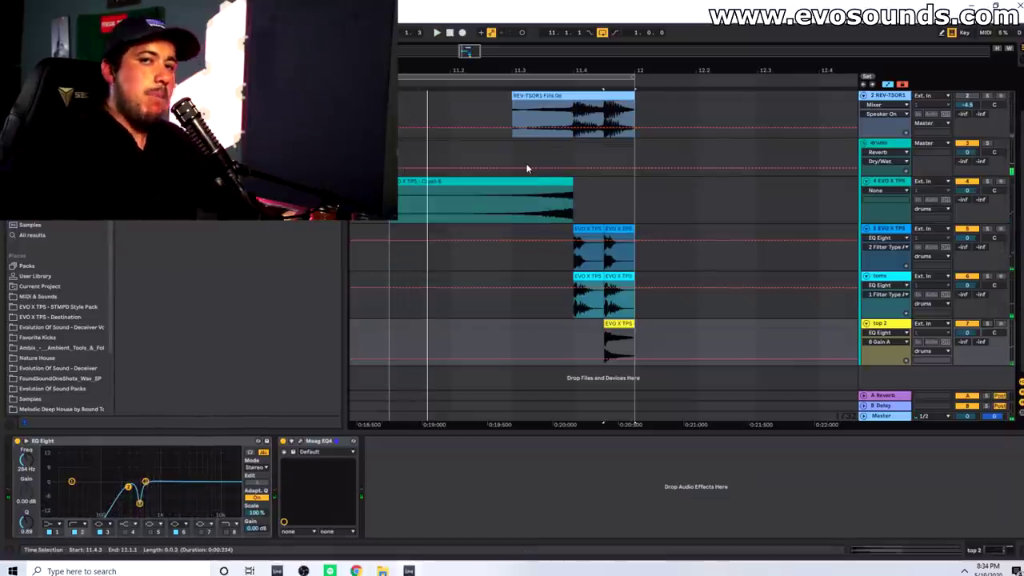
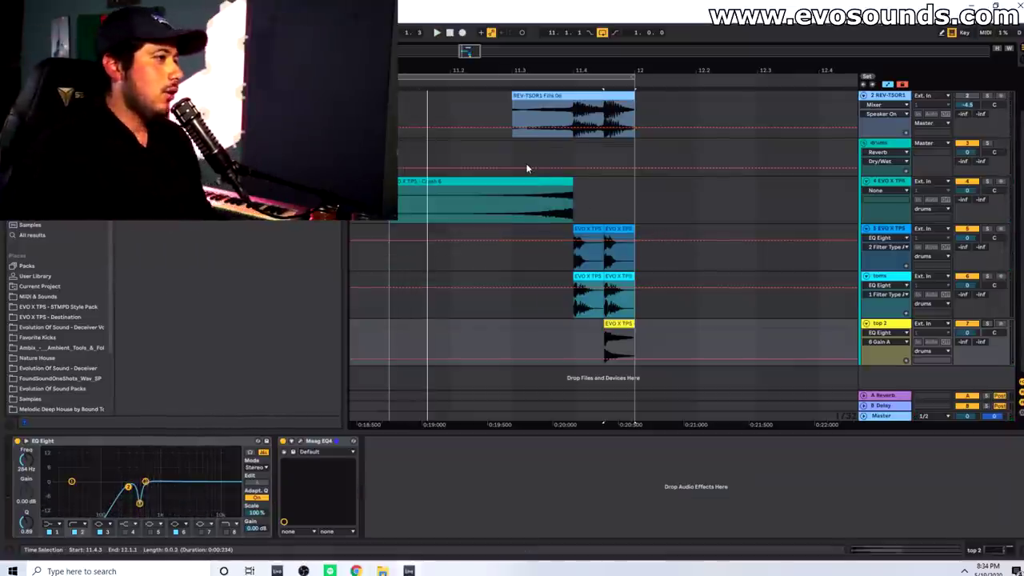
- Delete all crash, clap, toms and percussion clips in the drums group between 11.1.1 and 12.1.1
{"action": "left_click_drag", "start_coordinate": [390, 181], "coordinate": [632, 332]}
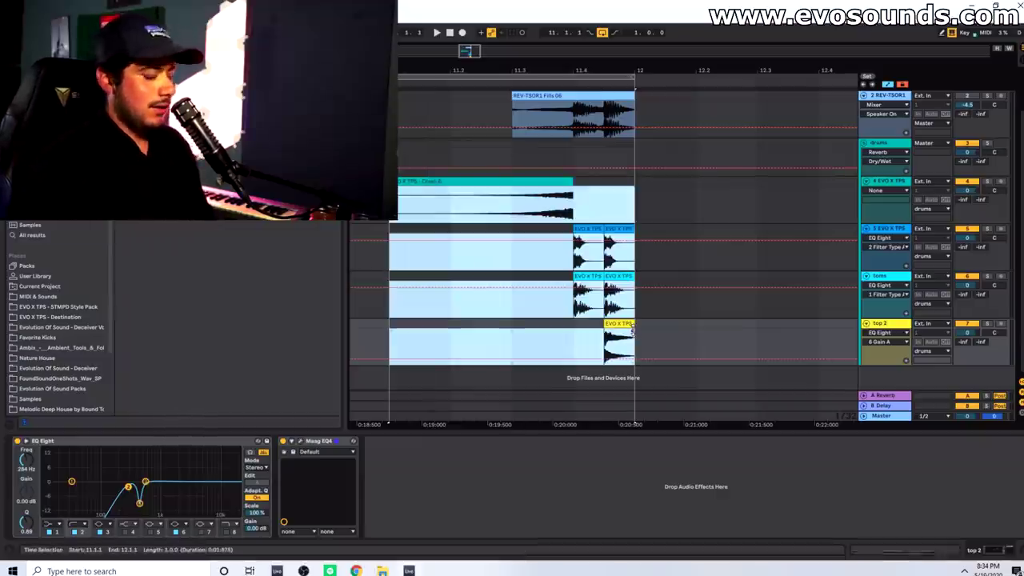
{"action": "left_click_drag", "start_coordinate": [635, 186], "coordinate": [401, 346]}
{"action": "key", "text": "Delete"}
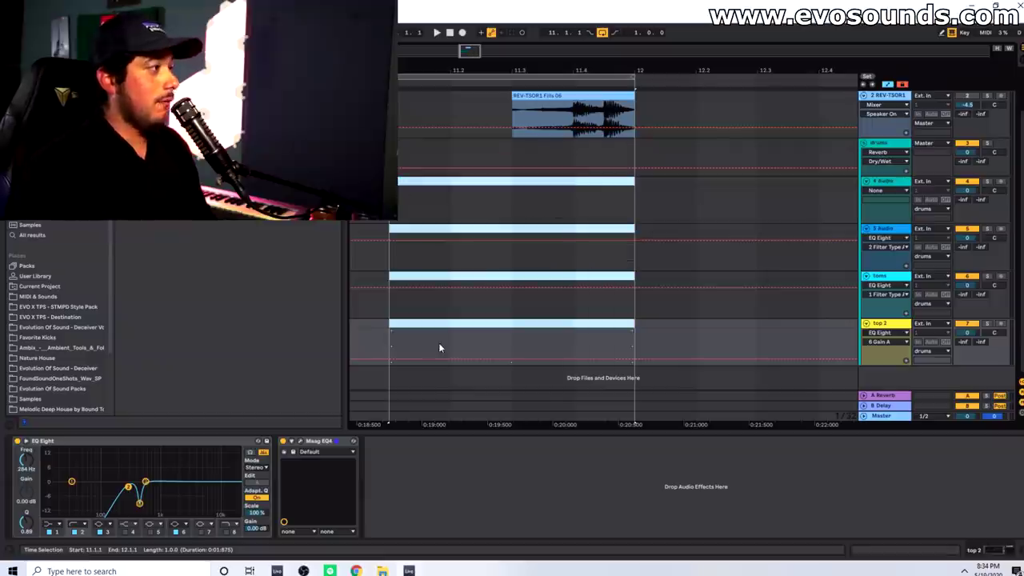
- Place REV-TSOR1 Fills 09 from the Samples folder on the reference track at 11.1.1 and play it
{"action": "left_click", "coordinate": [32, 399]}
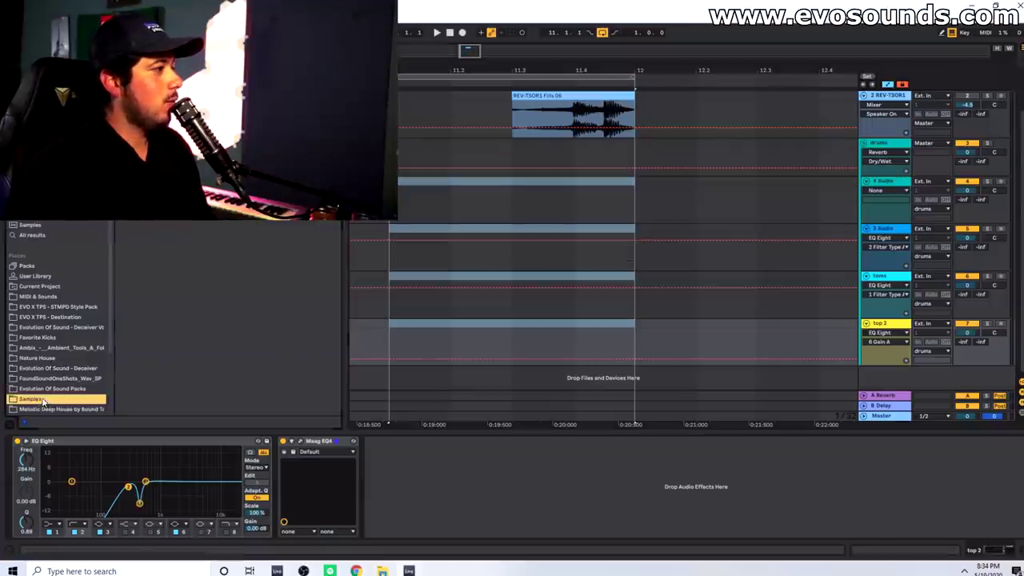
{"action": "scroll", "coordinate": [174, 273], "scroll_direction": "down", "scroll_amount": 1}
{"action": "left_click_drag", "start_coordinate": [174, 257], "coordinate": [400, 127]}
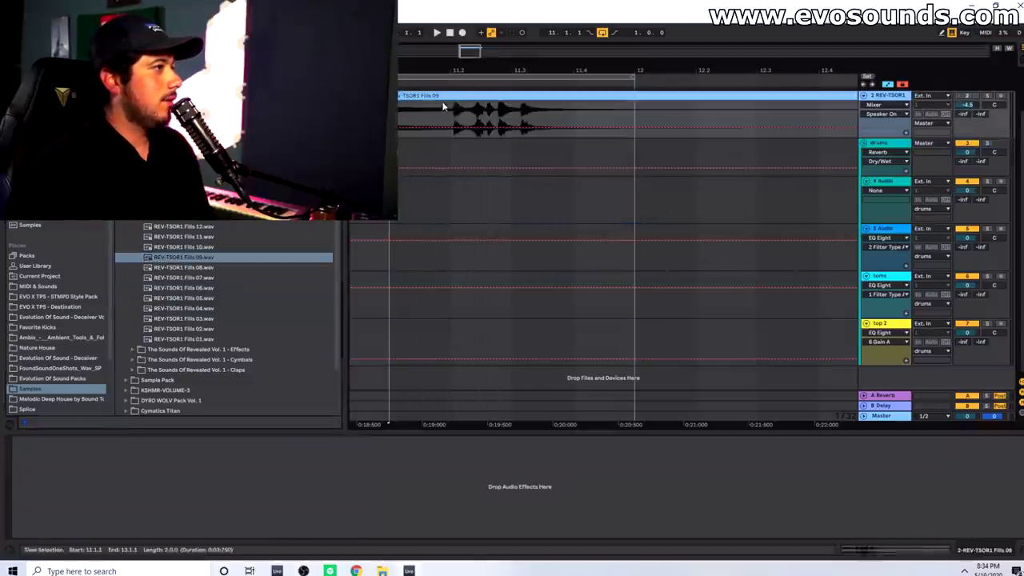
{"action": "key", "text": "space"}
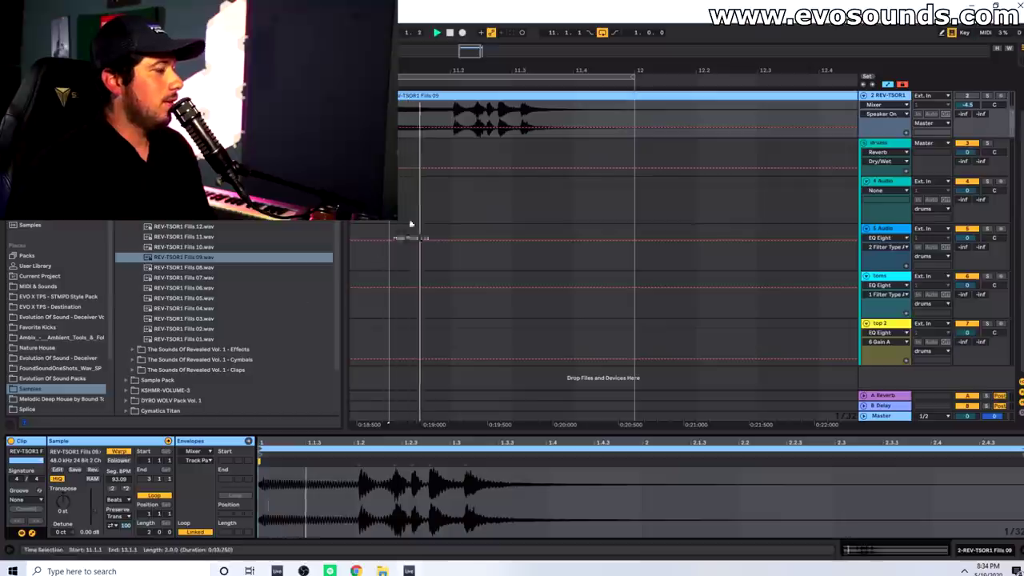
{"action": "key", "text": "space"}
- Play the new reference fill with its track soloed, then turn off warping for the clip
{"action": "left_click", "coordinate": [986, 97]}
{"action": "key", "text": "space"}
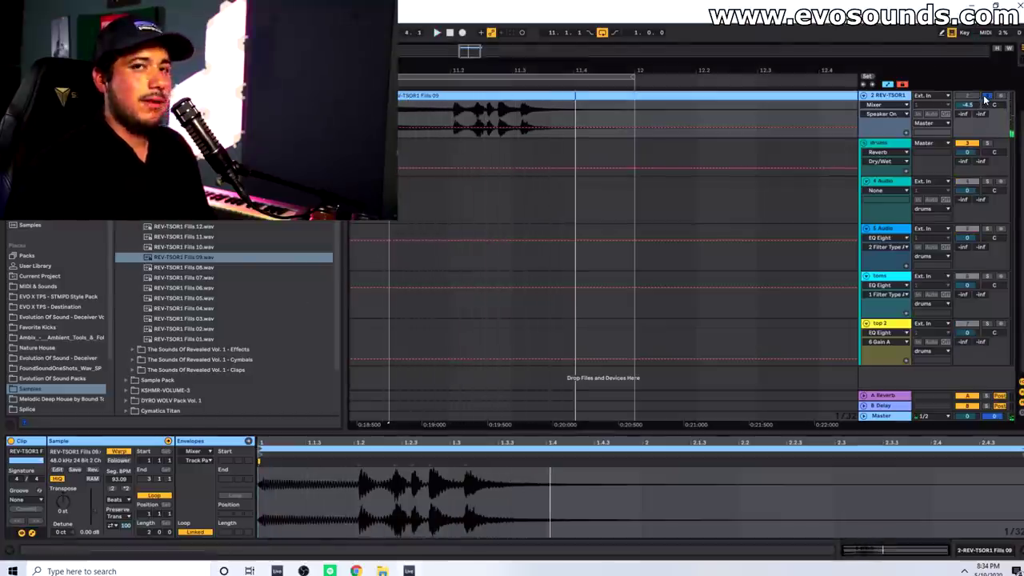
{"action": "left_click", "coordinate": [118, 451]}
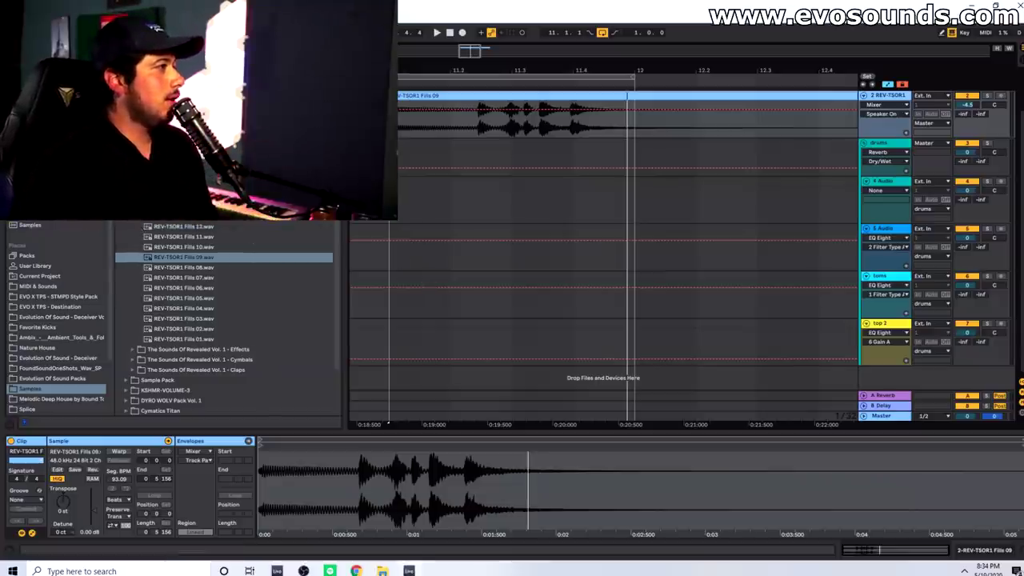
- Place Impact 9 from the EVO X TPS - STMPD Style Pack folder on the toms track at 11.1.1
{"action": "left_click", "coordinate": [76, 298]}
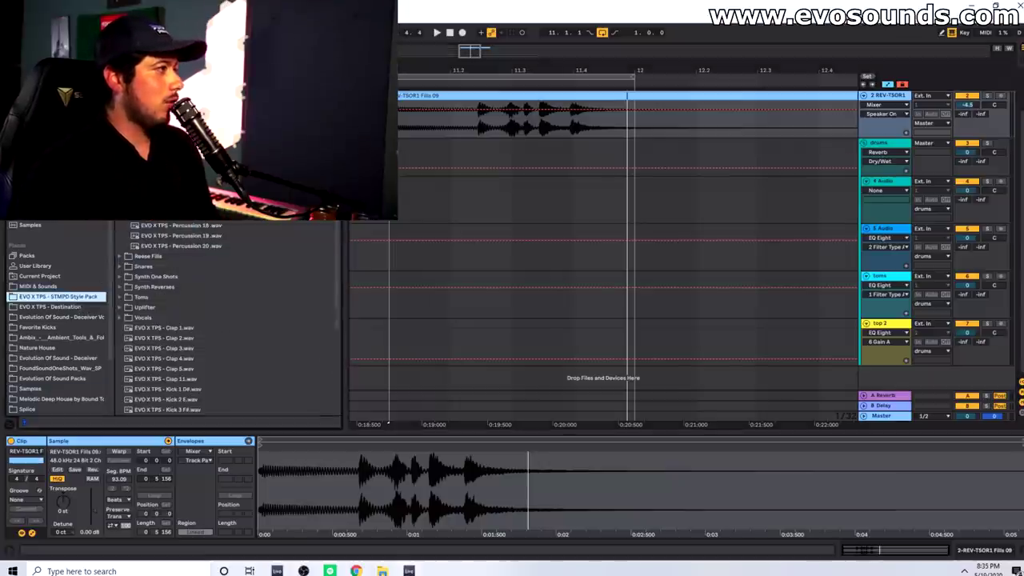
{"action": "scroll", "coordinate": [228, 320], "scroll_direction": "down", "scroll_amount": 4}
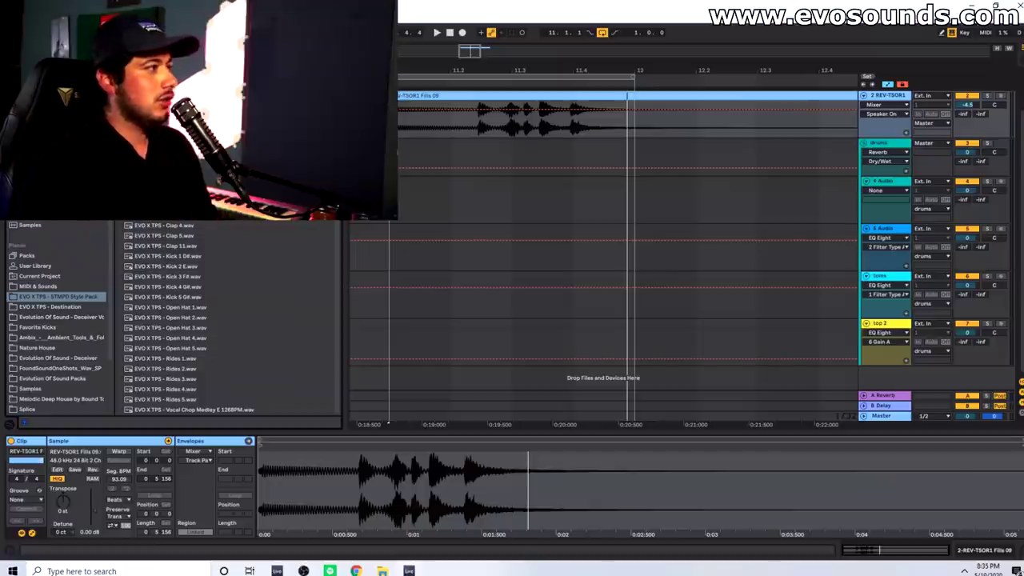
{"action": "scroll", "coordinate": [228, 320], "scroll_direction": "up", "scroll_amount": 2}
{"action": "left_click", "coordinate": [164, 184]}
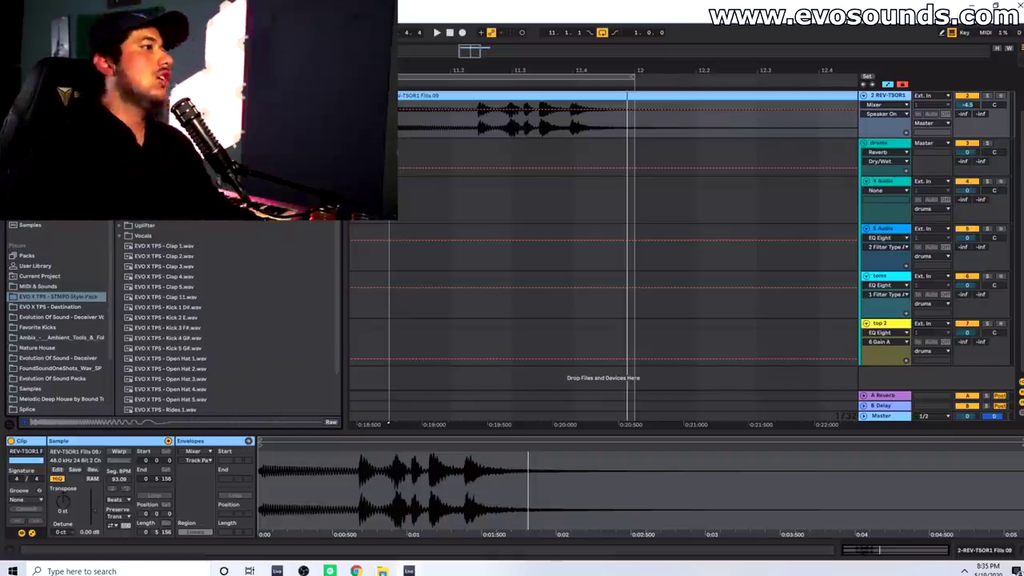
{"action": "left_click_drag", "start_coordinate": [167, 194], "coordinate": [390, 293]}
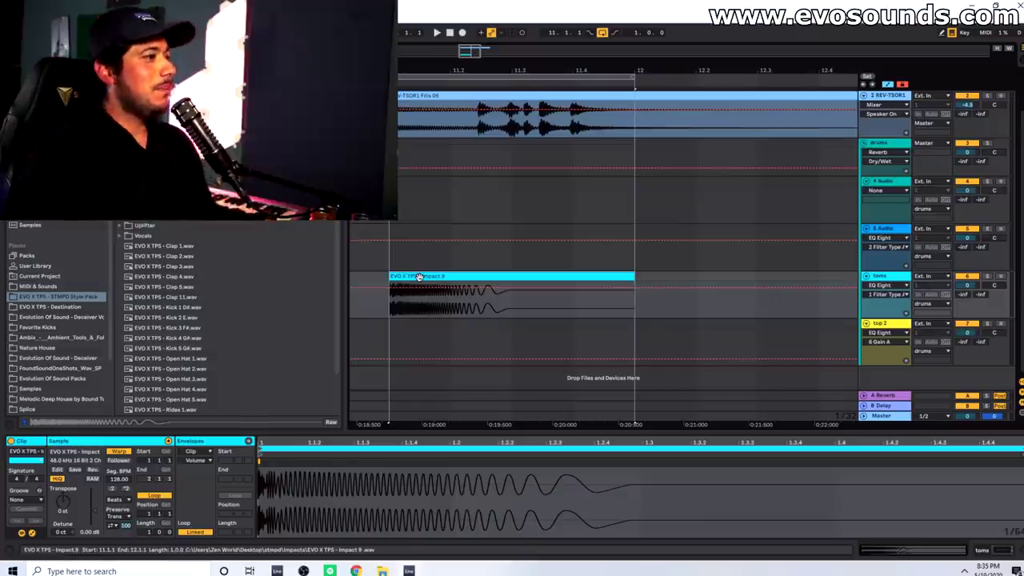
- Turn off warping for the Impact 9 clip, trim its end to 11.3.1 and play it with the reference track muted
{"action": "left_click", "coordinate": [118, 451]}
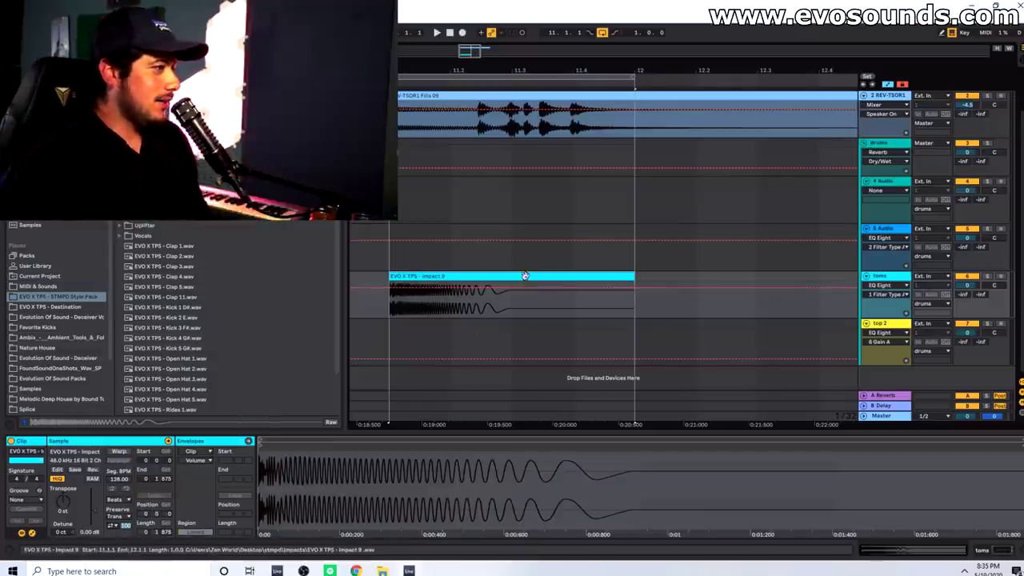
{"action": "left_click_drag", "start_coordinate": [613, 278], "coordinate": [509, 290]}
{"action": "key", "text": "space"}
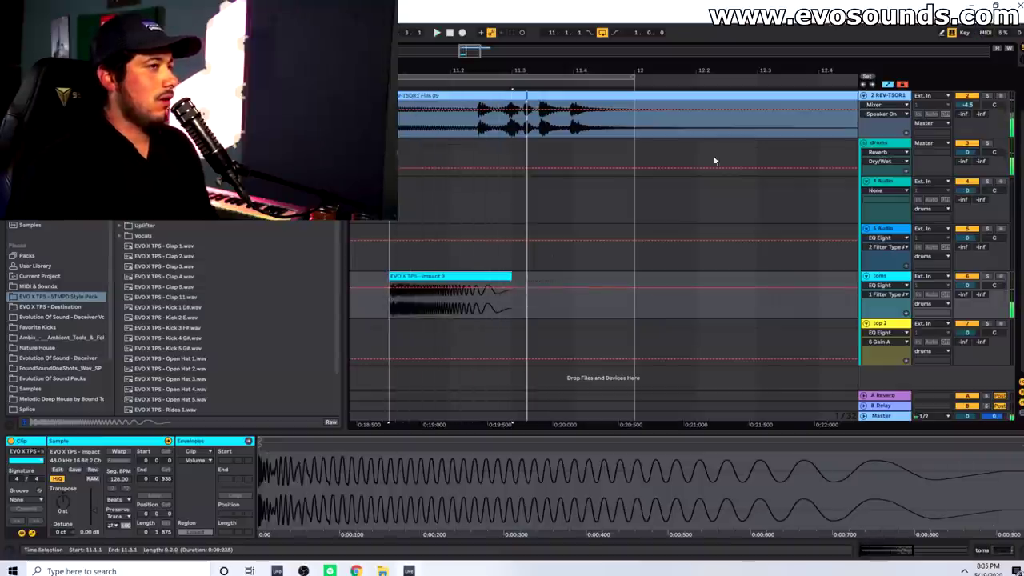
{"action": "left_click", "coordinate": [966, 102]}
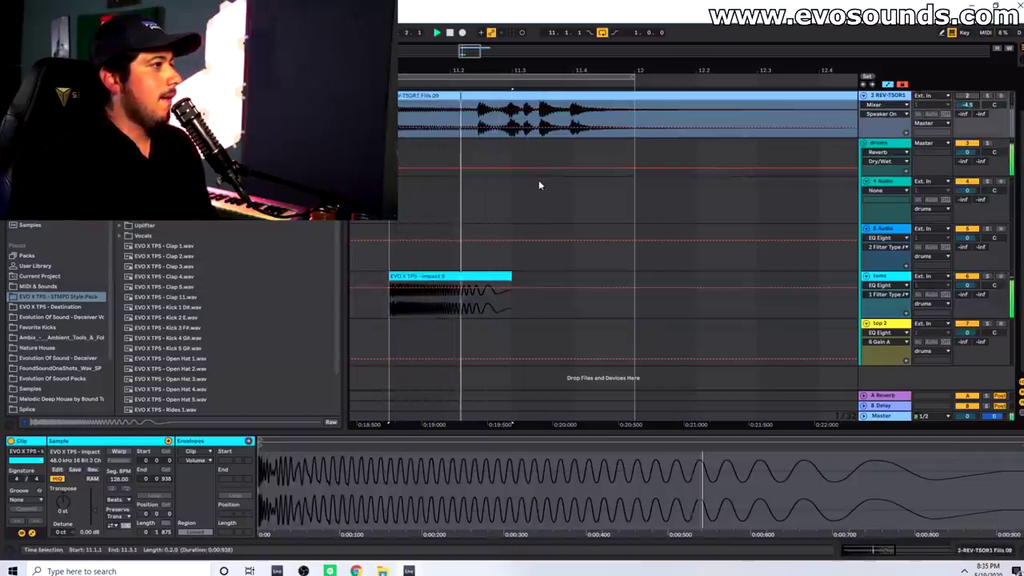
{"action": "left_click_drag", "start_coordinate": [473, 51], "coordinate": [513, 51]}
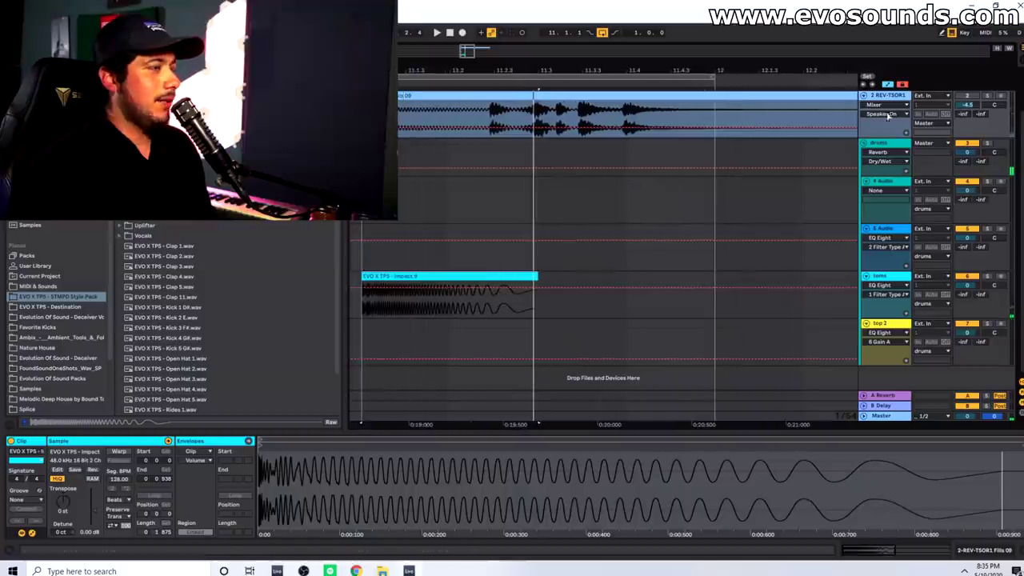
- Place Snare 5 G from the STMPD Style Pack on the 5 Audio track at 11.2.2 and play the layers
{"action": "left_click", "coordinate": [895, 230]}
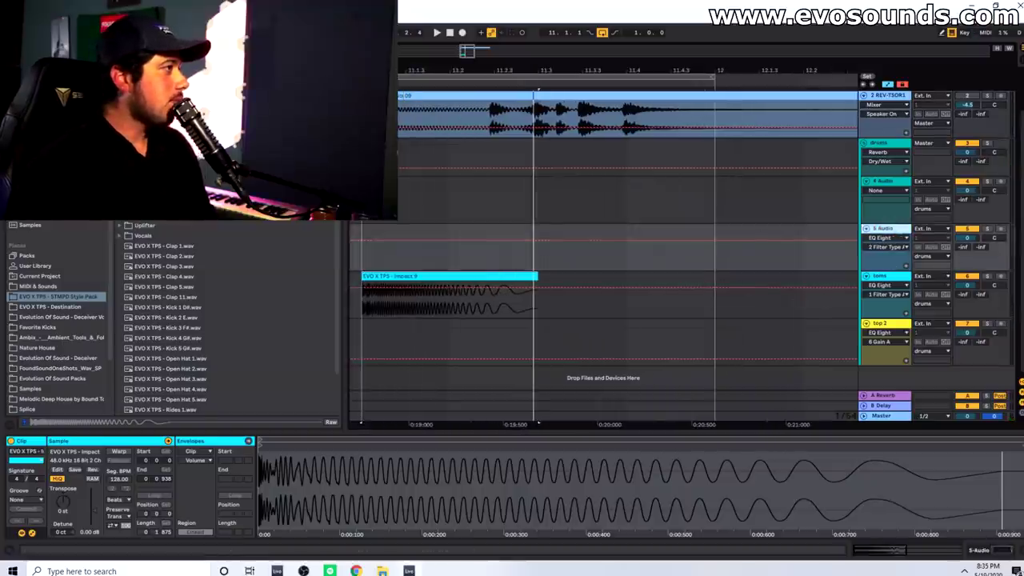
{"action": "scroll", "coordinate": [224, 320], "scroll_direction": "down", "scroll_amount": 1}
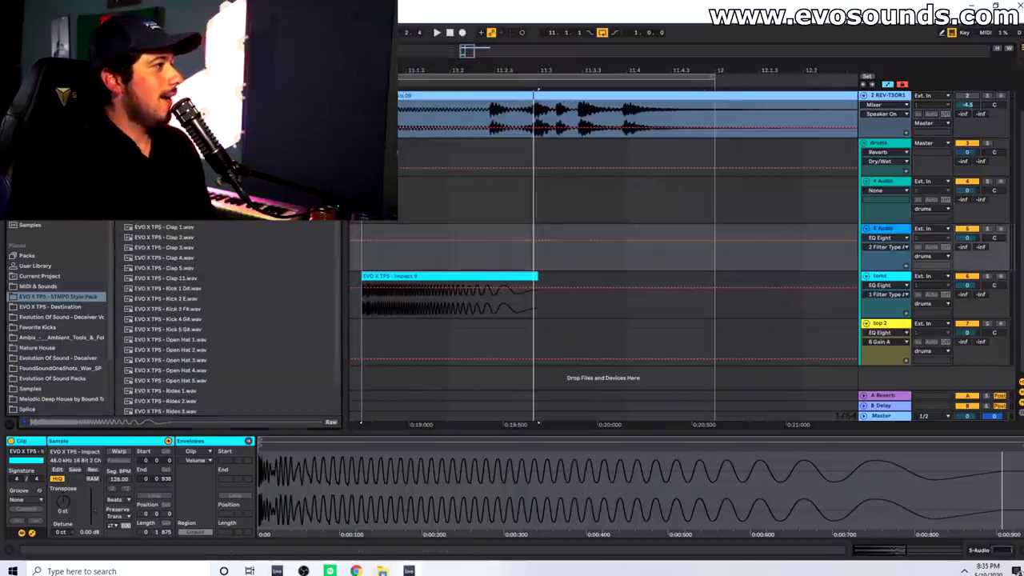
{"action": "scroll", "coordinate": [164, 227], "scroll_direction": "up", "scroll_amount": 4}
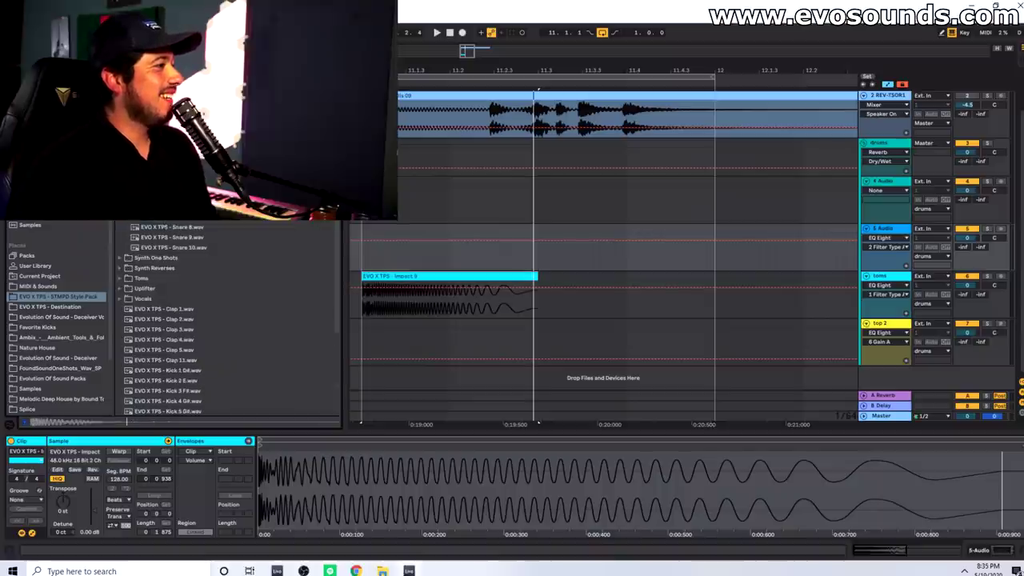
{"action": "left_click_drag", "start_coordinate": [172, 227], "coordinate": [491, 243]}
{"action": "left_click", "coordinate": [364, 229]}
{"action": "key", "text": "space"}
{"action": "key", "text": "space"}
- Compare the soloed reference fill with the impact and snare layers around its middle hits
{"action": "left_click", "coordinate": [528, 129]}
{"action": "left_click", "coordinate": [532, 120]}
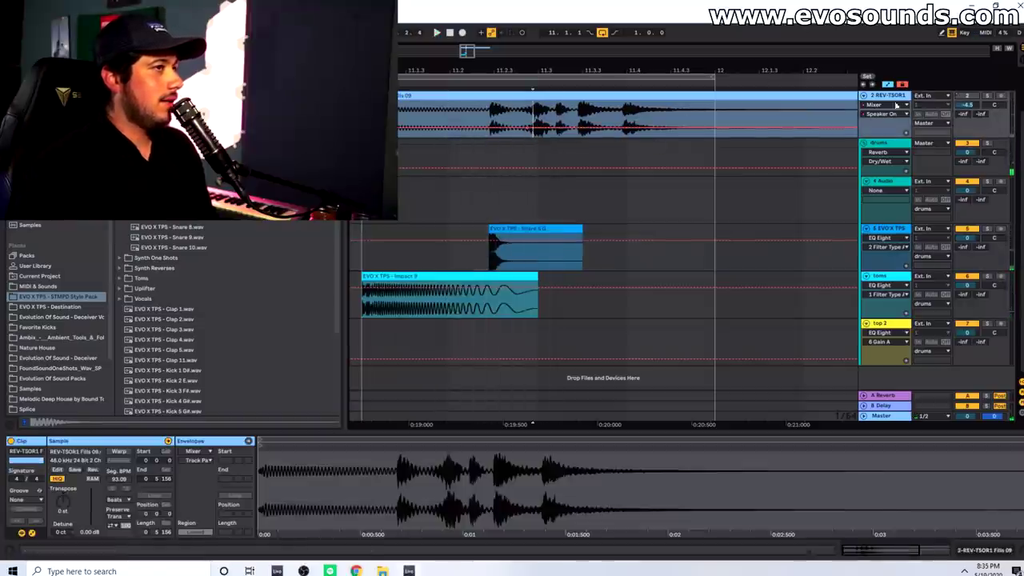
{"action": "key", "text": "space"}
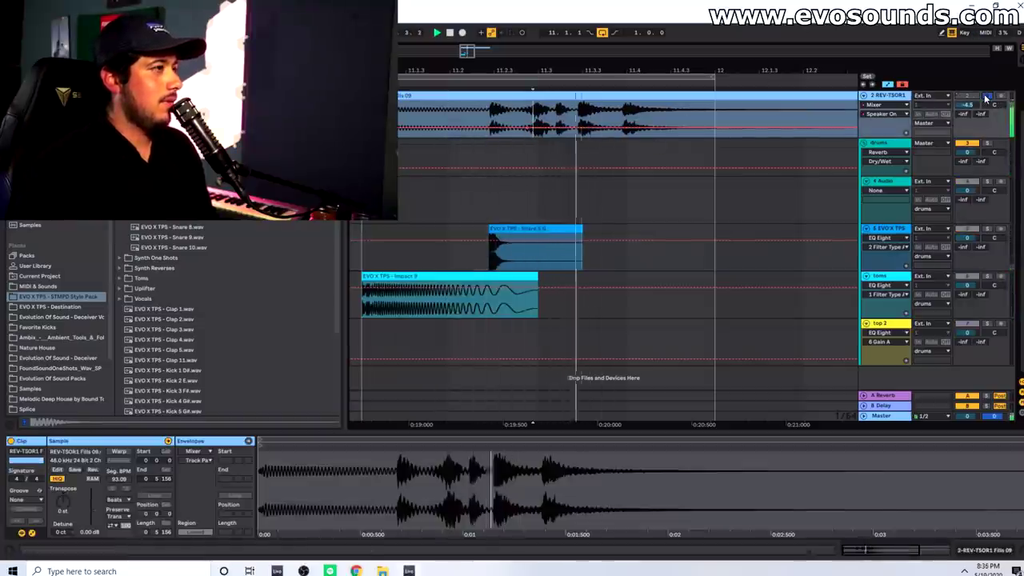
{"action": "key", "text": "space"}
{"action": "left_click", "coordinate": [984, 97]}
{"action": "left_click_drag", "start_coordinate": [472, 54], "coordinate": [464, 53]}
{"action": "key", "text": "space"}
{"action": "key", "text": "space"}
{"action": "left_click_drag", "start_coordinate": [611, 120], "coordinate": [624, 120]}
{"action": "left_click", "coordinate": [620, 229]}
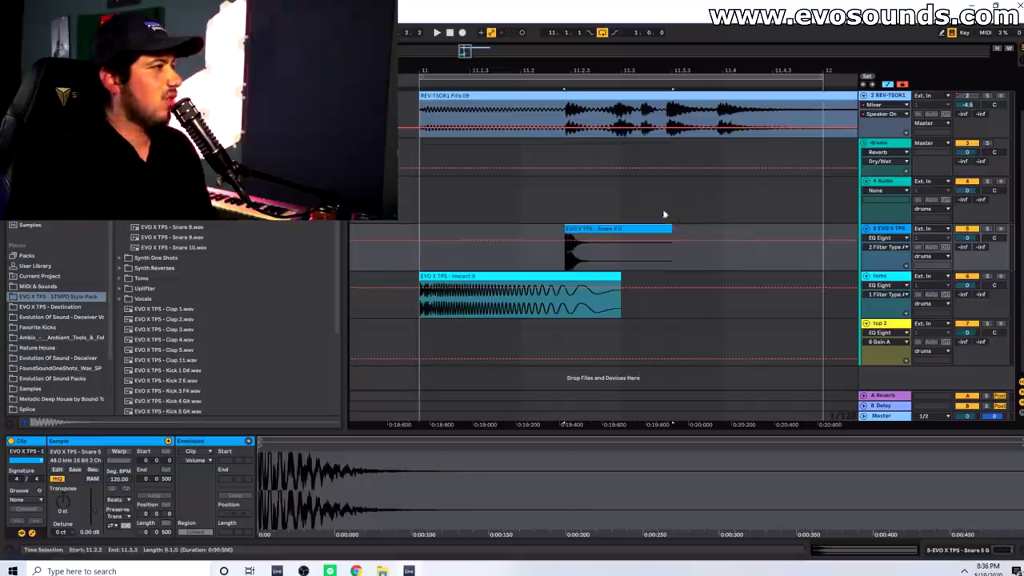
- Listen to the individual hits of the soloed reference fill from 11.2.2 and from just after 11.3.1
{"action": "scroll", "coordinate": [228, 319], "scroll_direction": "down", "scroll_amount": 3}
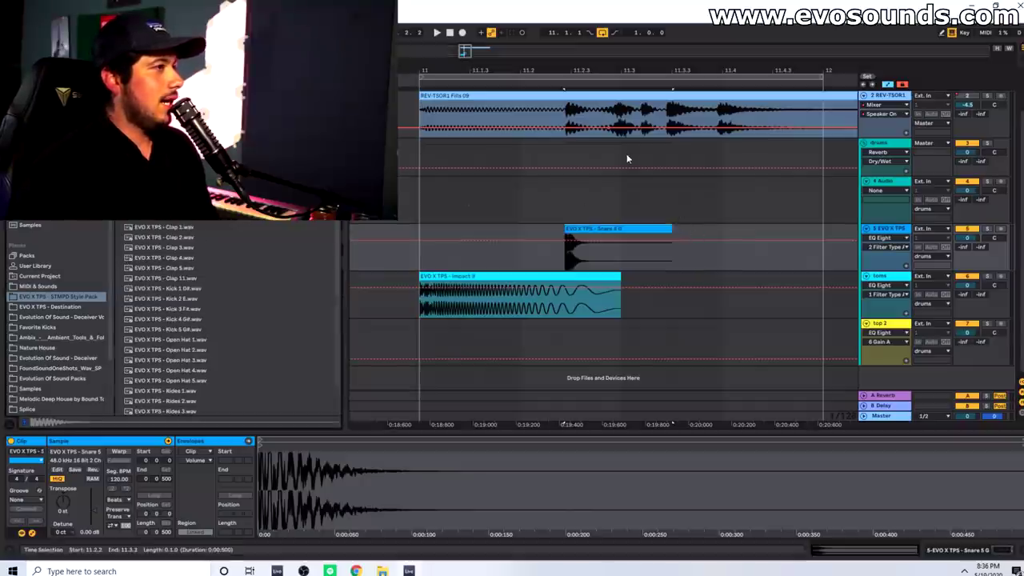
{"action": "left_click", "coordinate": [564, 116]}
{"action": "key", "text": "space"}
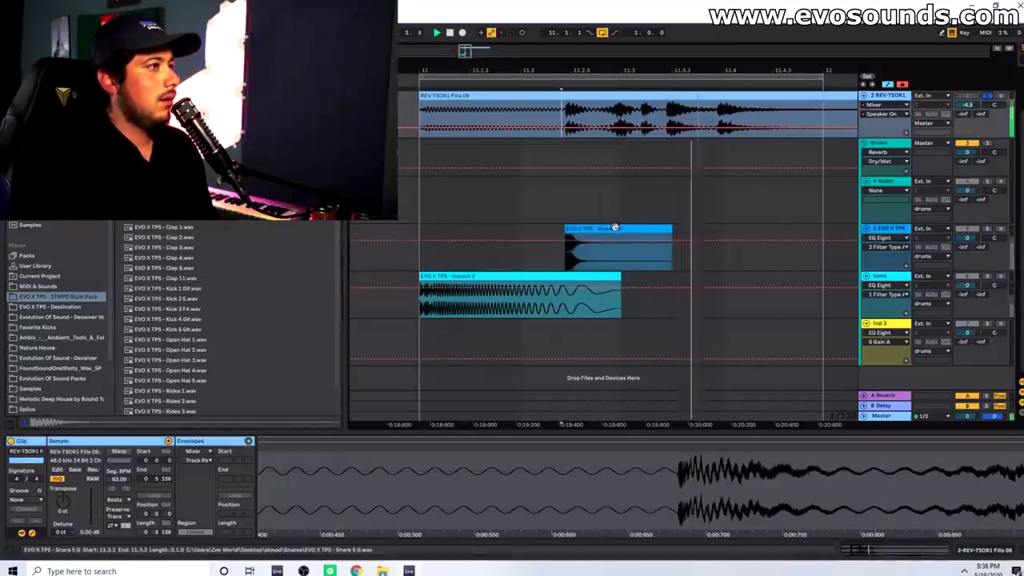
{"action": "left_click", "coordinate": [637, 114]}
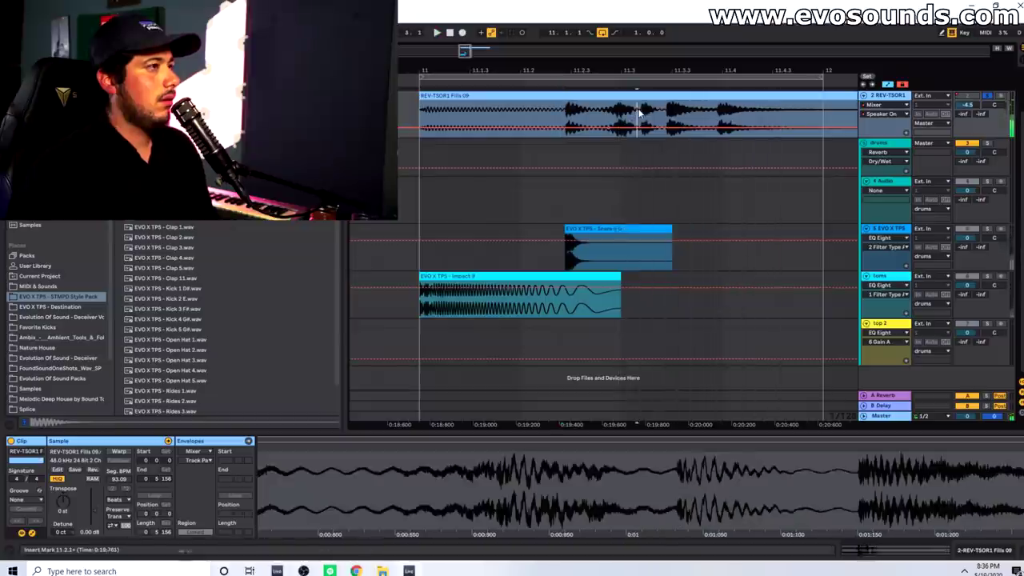
{"action": "left_click", "coordinate": [635, 116]}
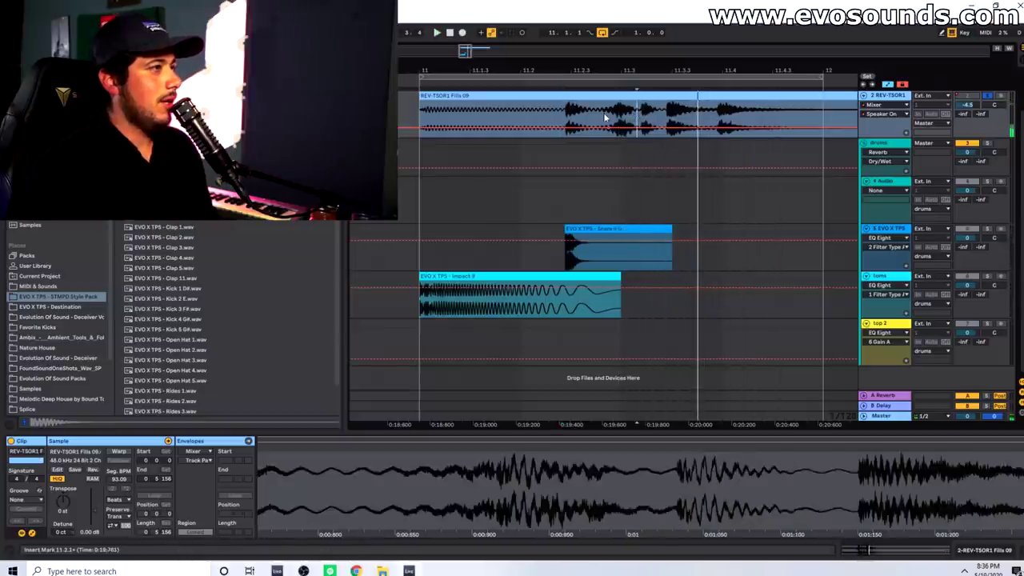
{"action": "left_click", "coordinate": [600, 116]}
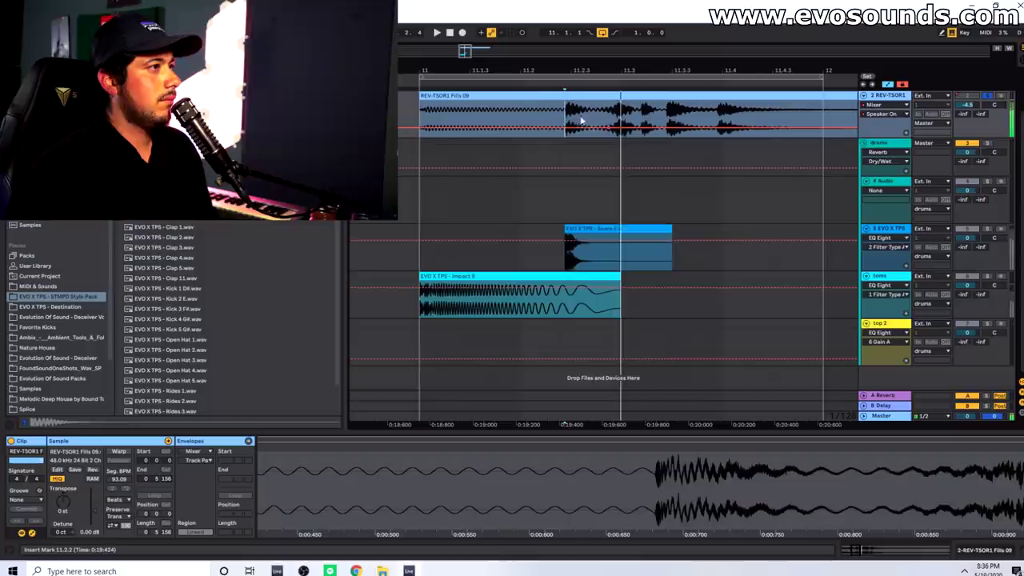
{"action": "left_click", "coordinate": [641, 114]}
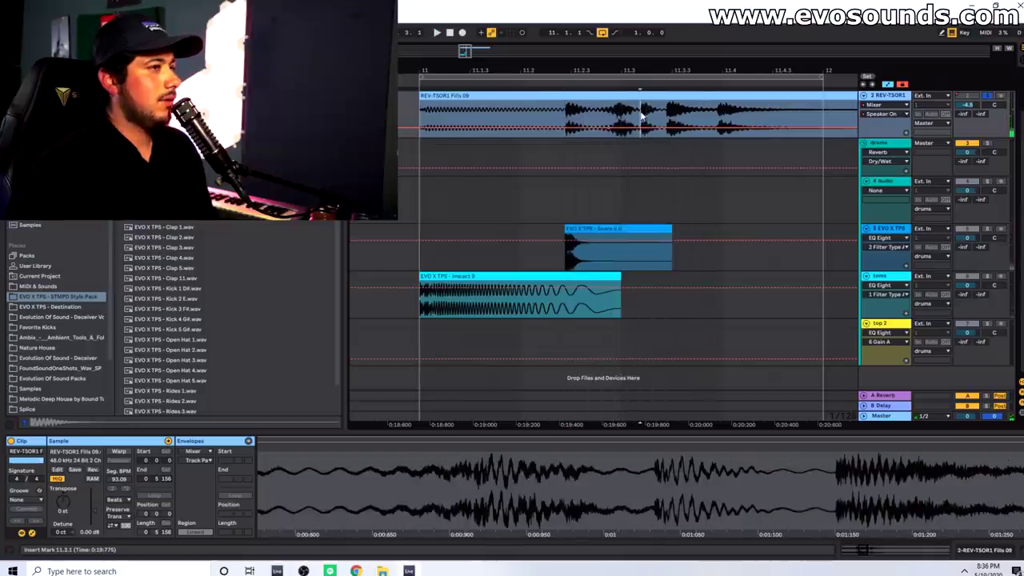
- Audition percussion samples, place Percussion 11 on the 4 Audio track just after 11.3.1 and play the fill with the reference unsoloed
{"action": "scroll", "coordinate": [232, 320], "scroll_direction": "up", "scroll_amount": 1}
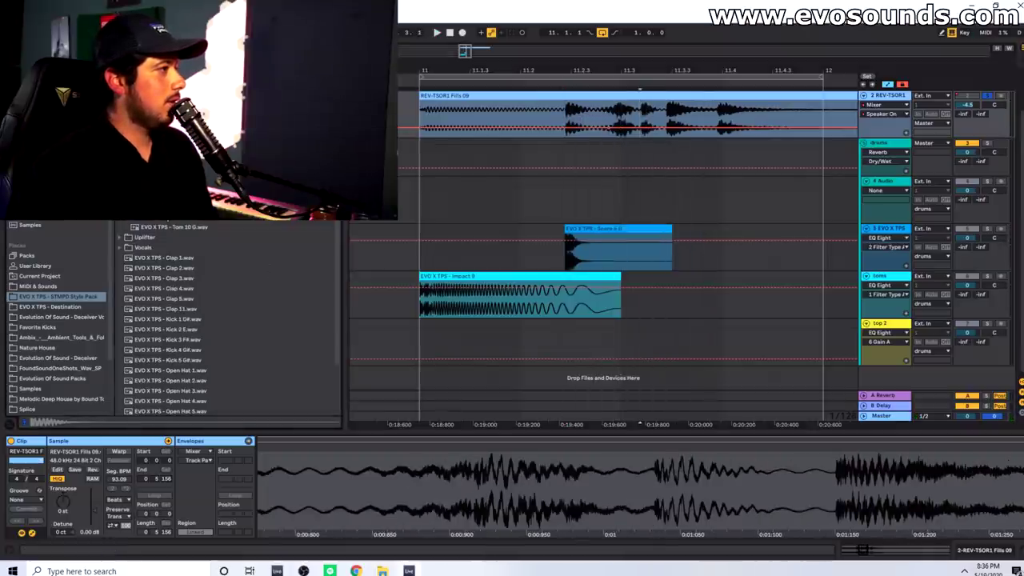
{"action": "left_click", "coordinate": [182, 227]}
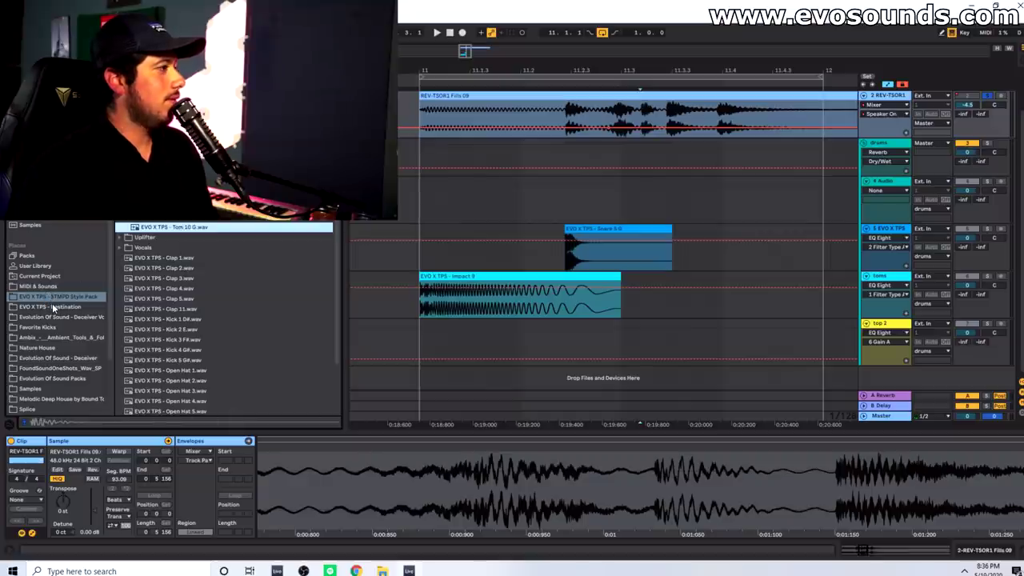
{"action": "scroll", "coordinate": [228, 320], "scroll_direction": "down", "scroll_amount": 1}
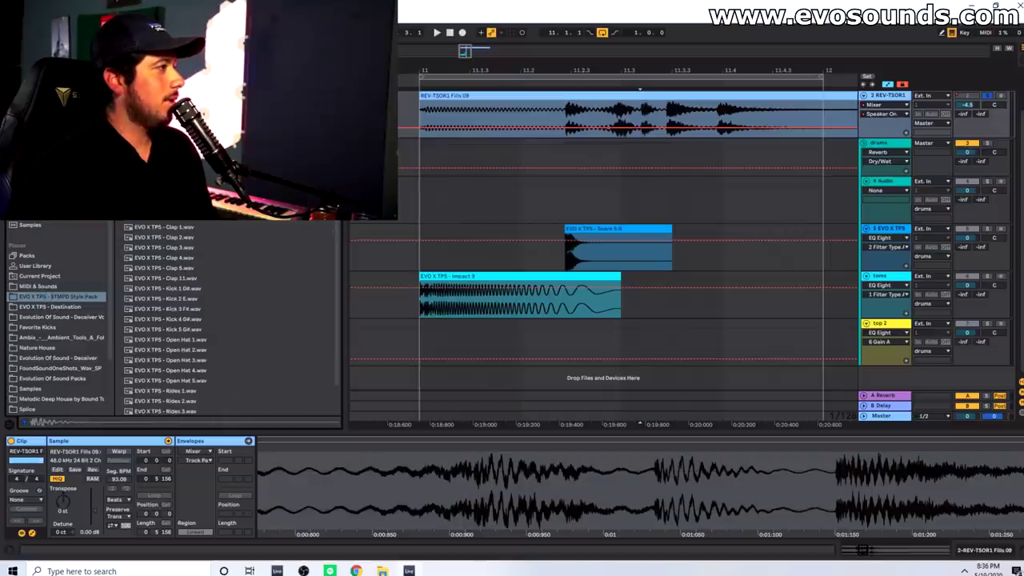
{"action": "scroll", "coordinate": [192, 264], "scroll_direction": "up", "scroll_amount": 4}
{"action": "left_click", "coordinate": [191, 248]}
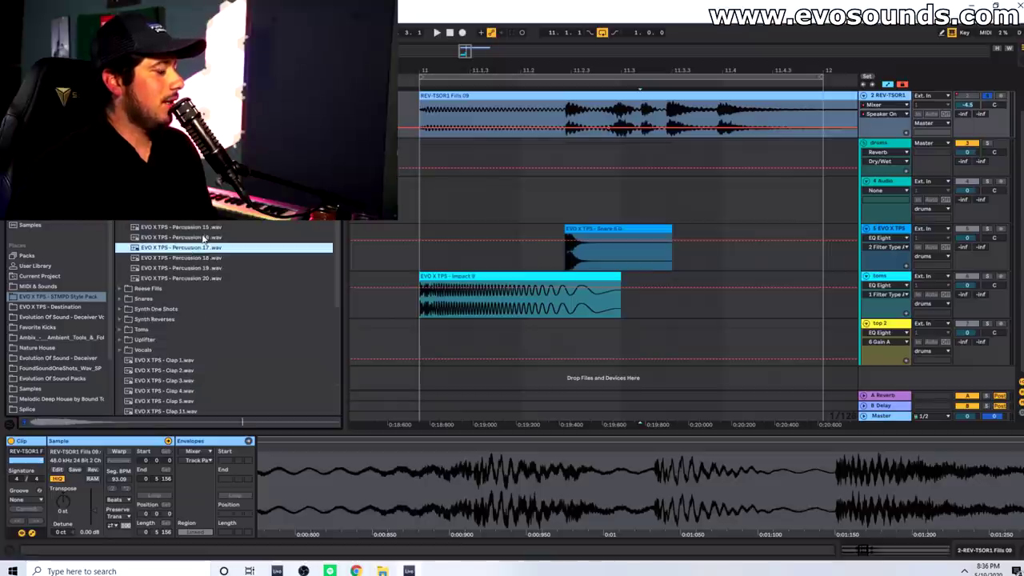
{"action": "key", "text": "Up"}
{"action": "key", "text": "Up"}
{"action": "key", "text": "Up"}
{"action": "key", "text": "Up"}
{"action": "key", "text": "Up"}
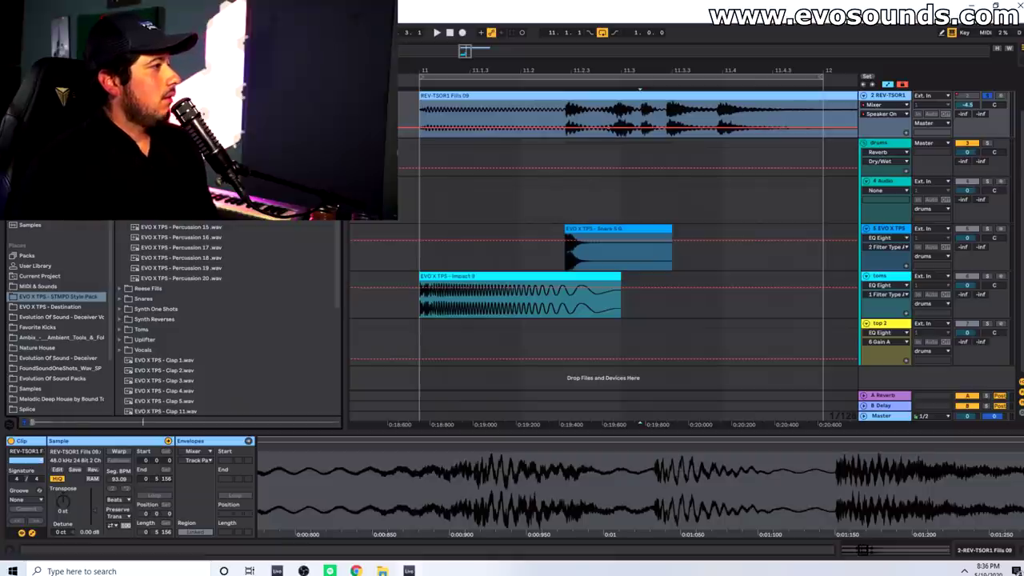
{"action": "left_click_drag", "start_coordinate": [208, 188], "coordinate": [644, 207]}
{"action": "left_click", "coordinate": [421, 199]}
{"action": "key", "text": "space"}
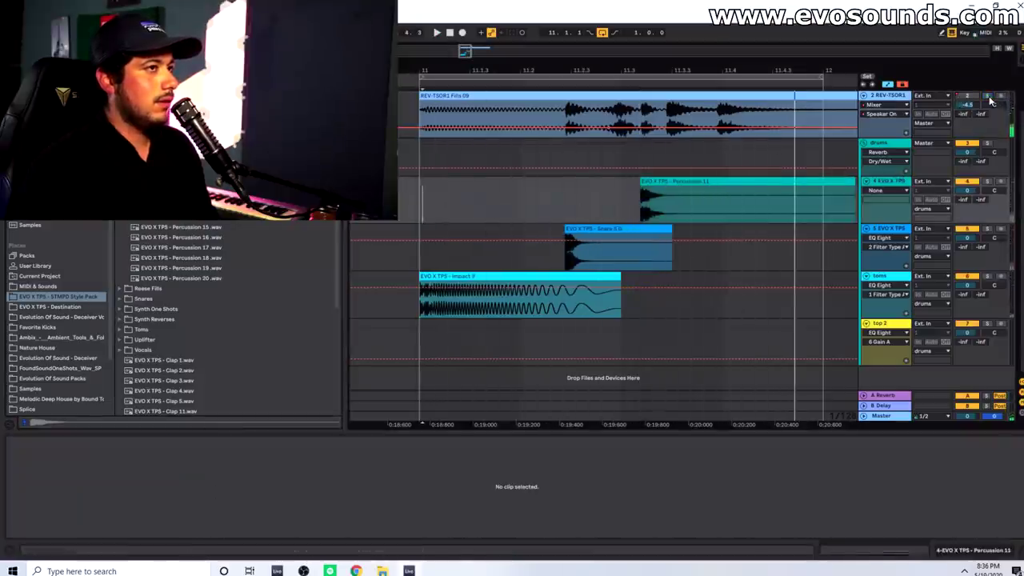
- Copy the Snare 5 G clip to 11.3.4 on its track and play the fill from 11.1.1
{"action": "left_click_drag", "start_coordinate": [496, 66], "coordinate": [340, 84]}
{"action": "left_click", "coordinate": [501, 229]}
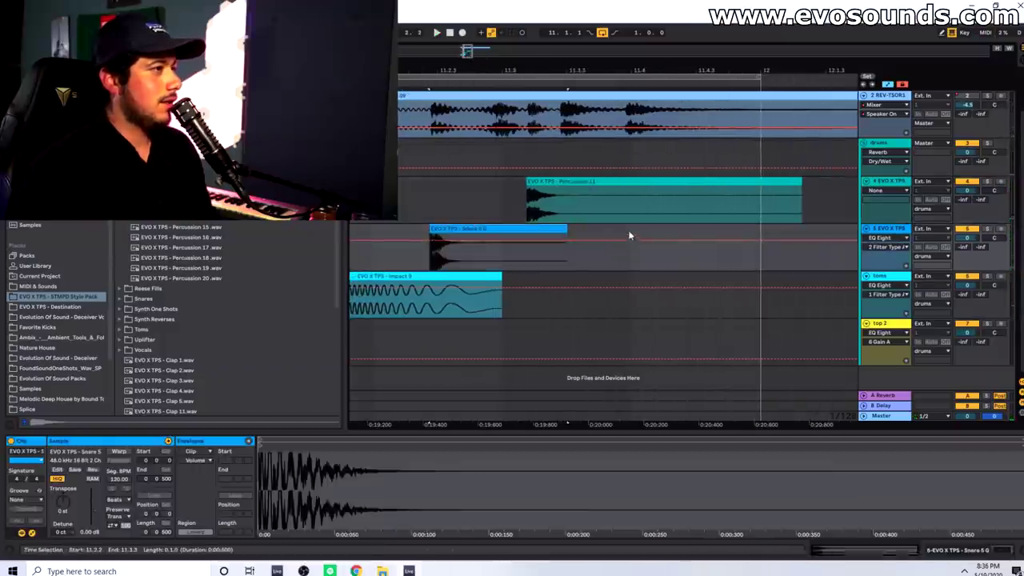
{"action": "left_click", "coordinate": [627, 232]}
{"action": "key", "text": "ctrl+v"}
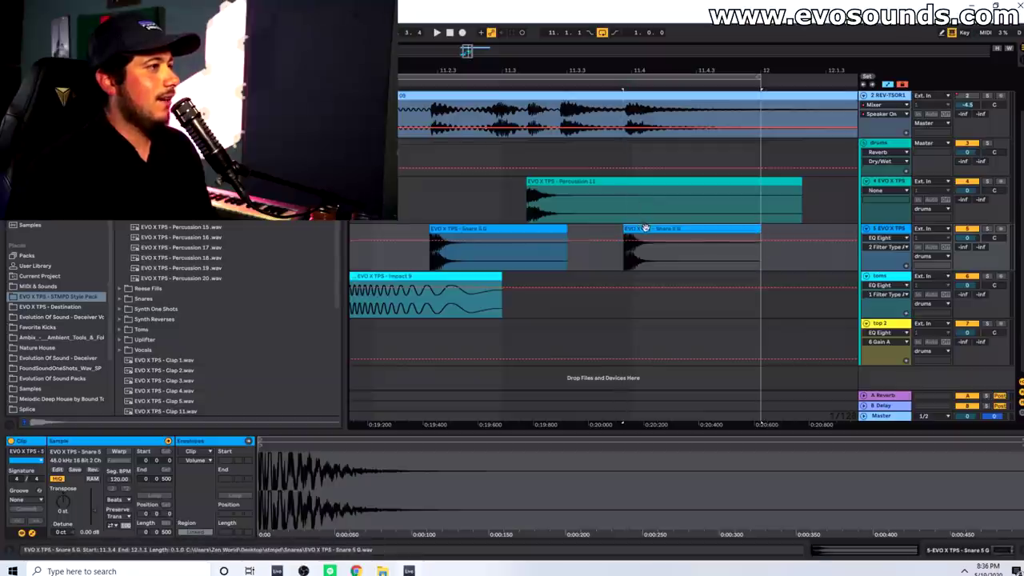
{"action": "left_click", "coordinate": [645, 228]}
{"action": "key", "text": "space"}
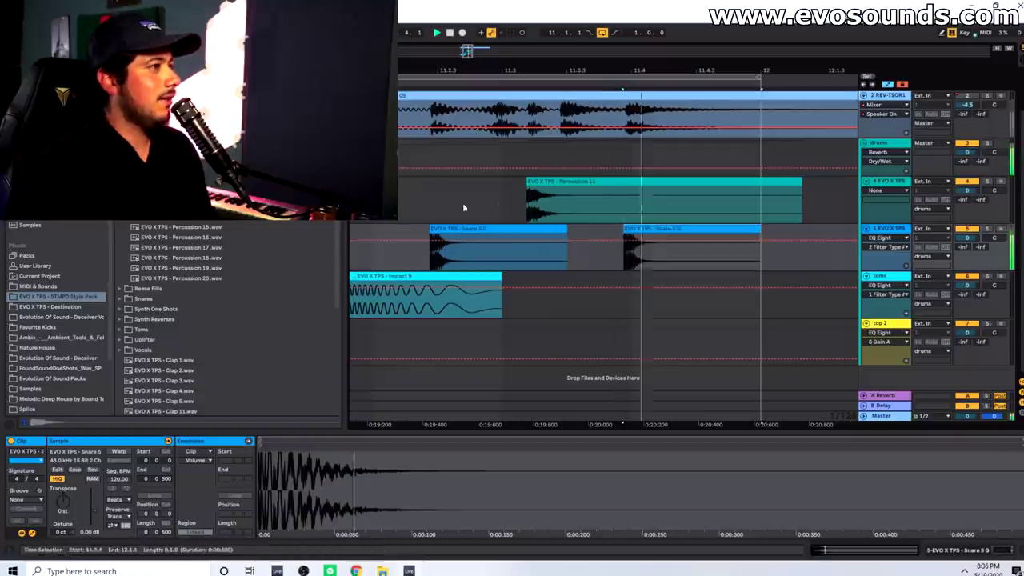
{"action": "left_click", "coordinate": [425, 215]}
{"action": "key", "text": "space"}
{"action": "left_click_drag", "start_coordinate": [637, 71], "coordinate": [637, 36]}
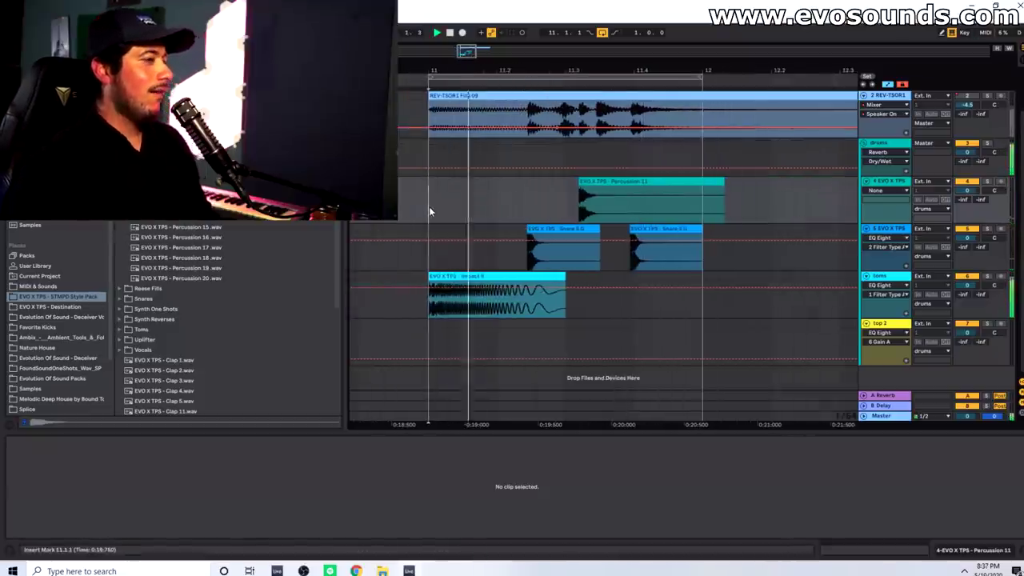
- Place Clap 2 on the top 2 track, shift it to 11.2.4 and play the fill
{"action": "scroll", "coordinate": [228, 320], "scroll_direction": "down", "scroll_amount": 5}
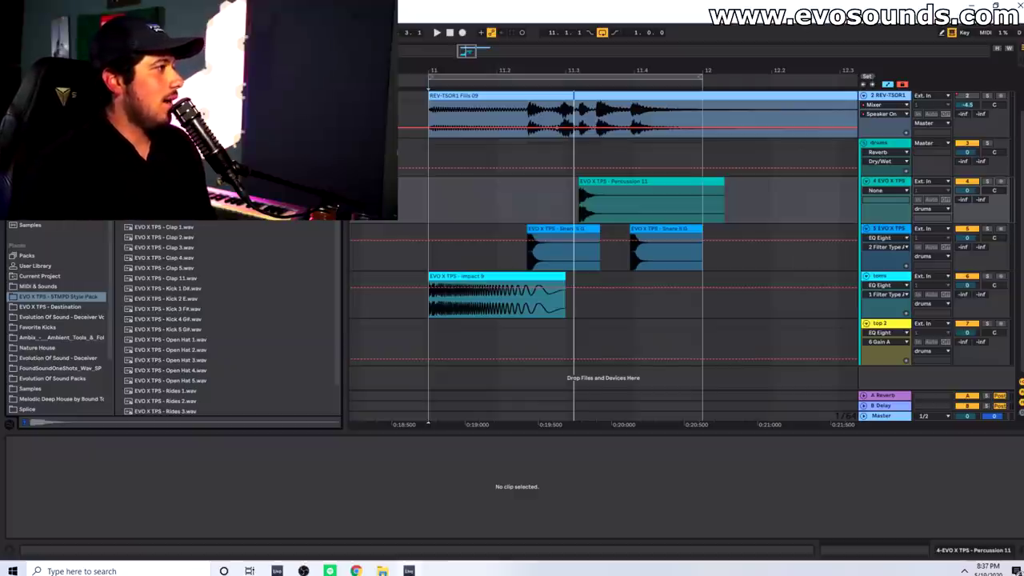
{"action": "scroll", "coordinate": [228, 320], "scroll_direction": "down", "scroll_amount": 1}
{"action": "left_click_drag", "start_coordinate": [230, 224], "coordinate": [566, 328]}
{"action": "left_click", "coordinate": [520, 309]}
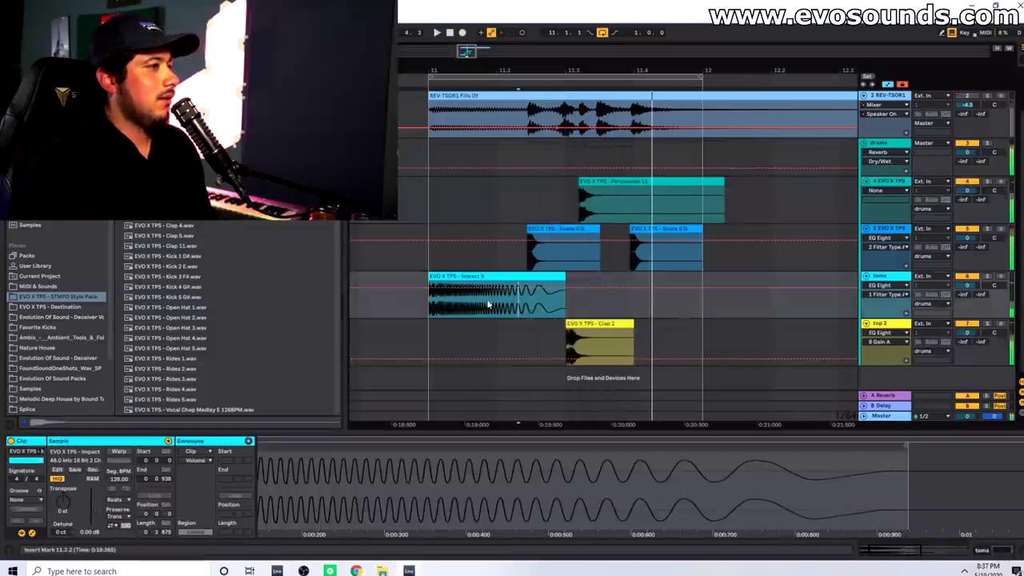
{"action": "left_click", "coordinate": [433, 264]}
{"action": "key", "text": "space"}
{"action": "left_click_drag", "start_coordinate": [575, 70], "coordinate": [562, 276]}
{"action": "left_click_drag", "start_coordinate": [558, 320], "coordinate": [544, 325]}
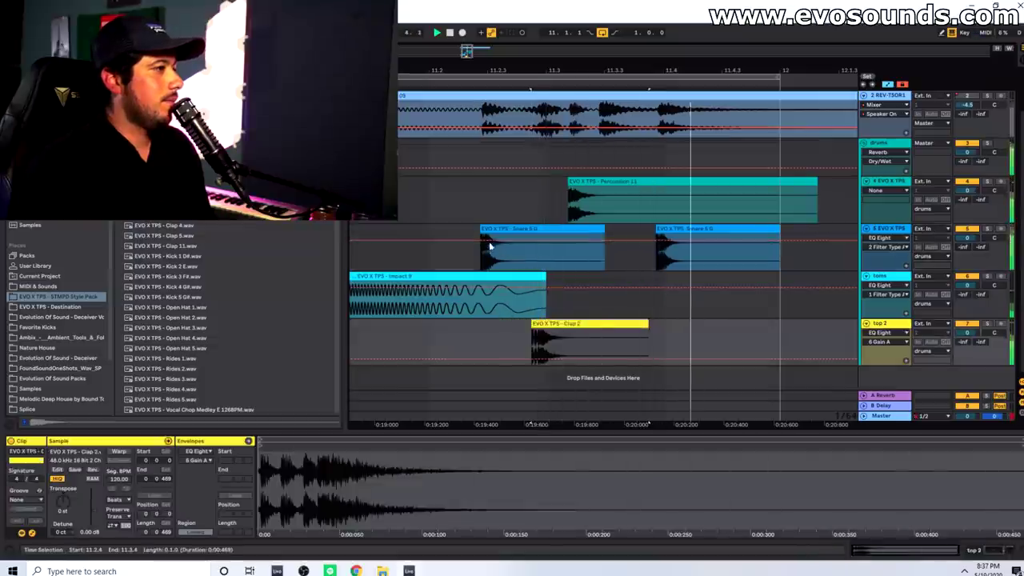
- Place another clap sample on the toms track at the reference hit between 11.3 and 11.4 and play the fill from 11.1.1
{"action": "scroll", "coordinate": [464, 213], "scroll_direction": "down", "scroll_amount": 2}
{"action": "left_click", "coordinate": [418, 249]}
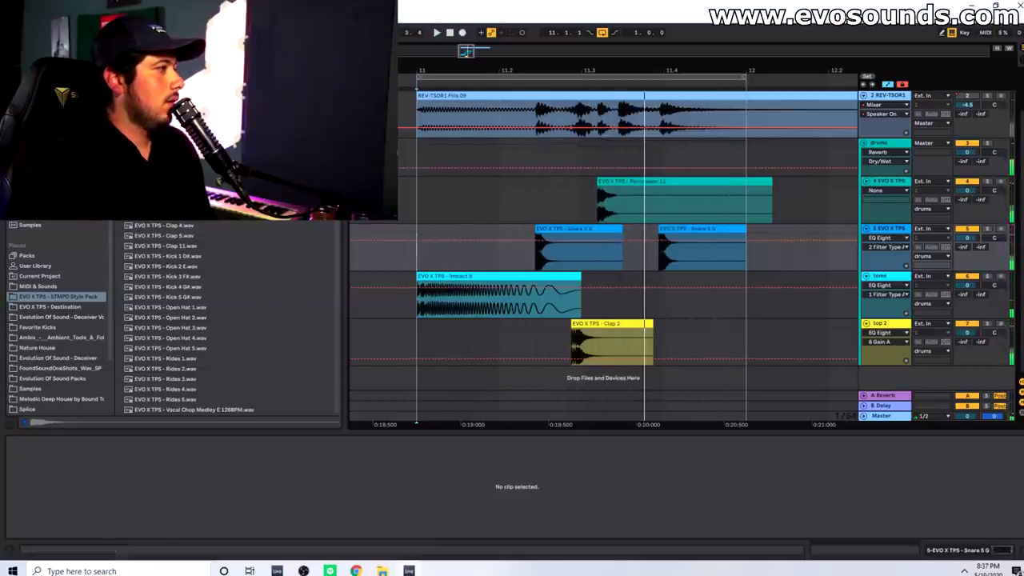
{"action": "left_click_drag", "start_coordinate": [580, 344], "coordinate": [618, 302]}
{"action": "left_click", "coordinate": [416, 263]}
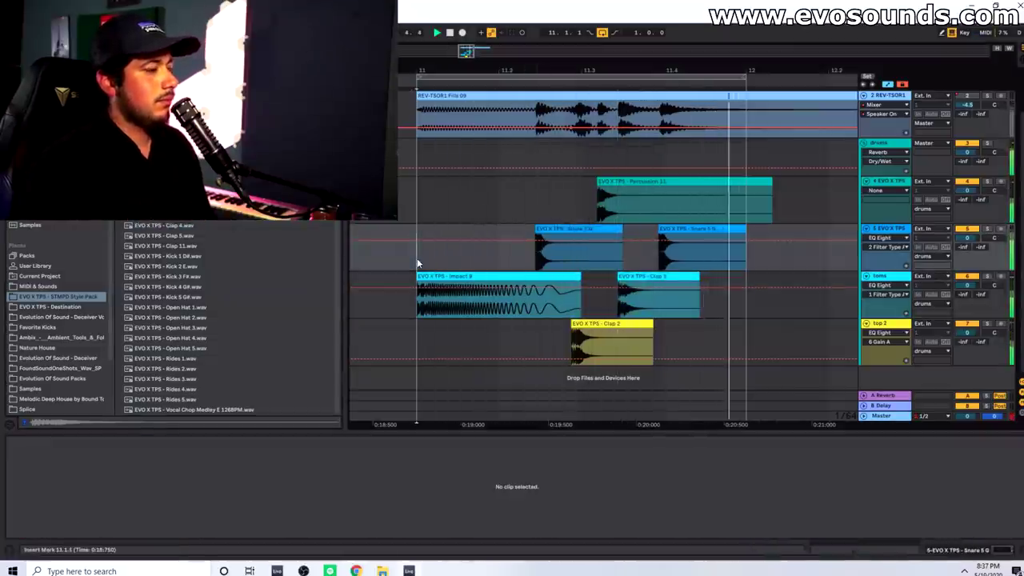
- Delete the Clap 3 clip between 11.3 and 11.4 on the toms track
{"action": "left_click", "coordinate": [636, 285]}
{"action": "left_click", "coordinate": [639, 278]}
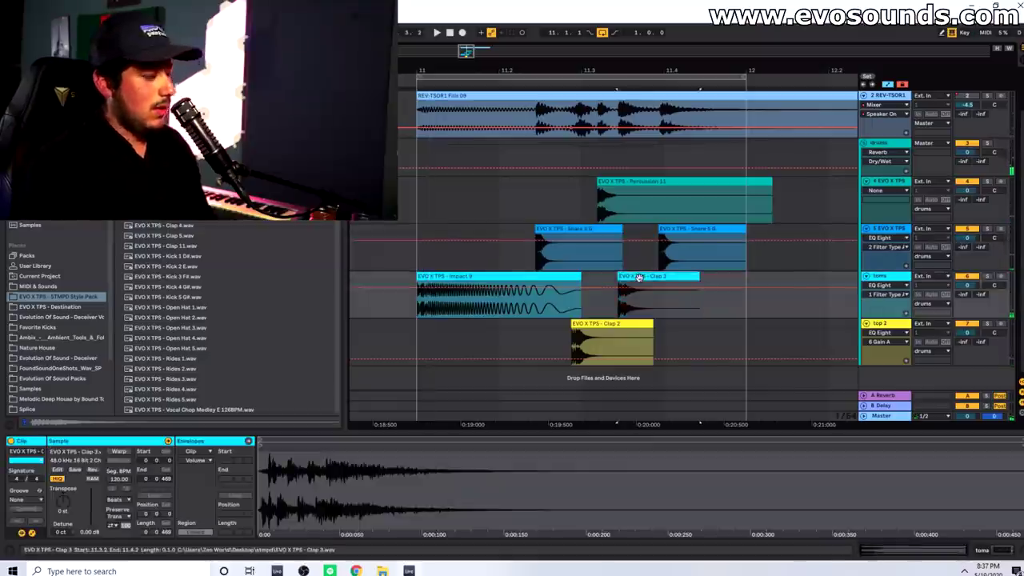
{"action": "key", "text": "Delete"}
- Try Kick 4 G# at 11.3.2 on the toms track, play the fill and delete the kick clip
{"action": "left_click", "coordinate": [191, 288]}
{"action": "left_click_drag", "start_coordinate": [190, 293], "coordinate": [621, 301]}
{"action": "left_click", "coordinate": [460, 277]}
{"action": "key", "text": "space"}
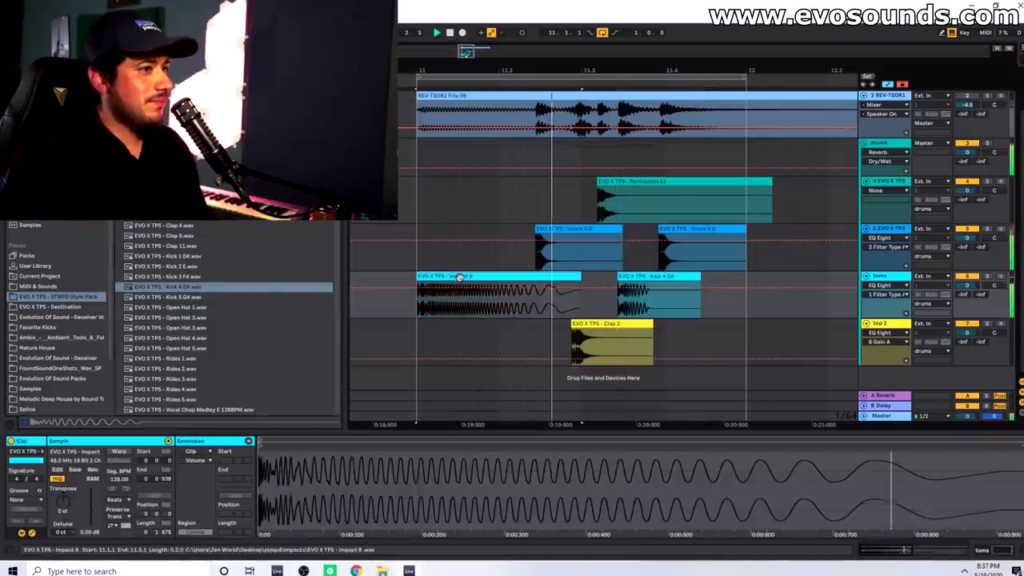
{"action": "left_click", "coordinate": [640, 276]}
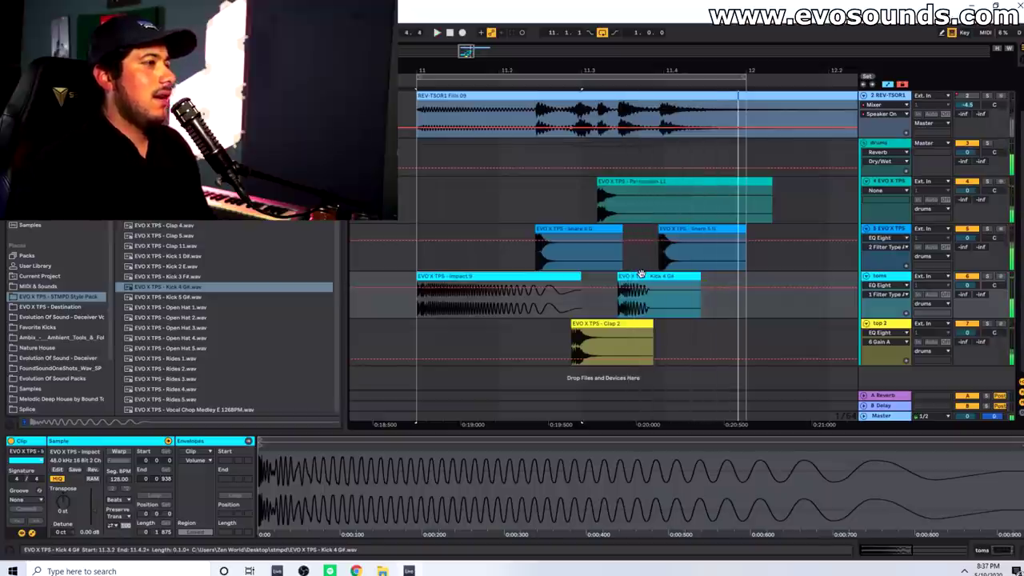
{"action": "key", "text": "Delete"}
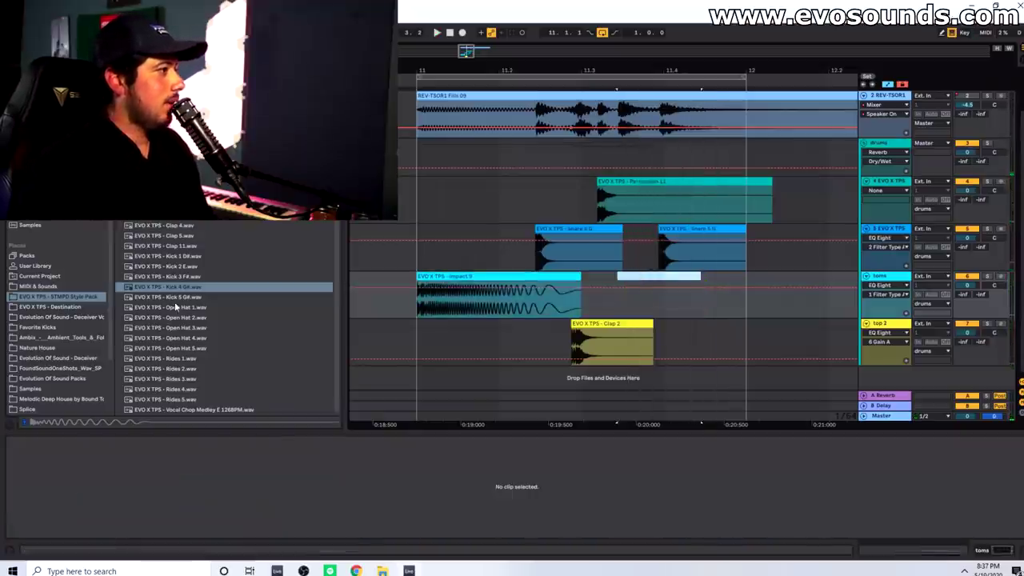
- Audition kick, open hat and ride samples, place Rides 1 at 11.3.3 on the toms track and play the fill
{"action": "left_click", "coordinate": [176, 300]}
{"action": "left_click", "coordinate": [181, 308]}
{"action": "left_click", "coordinate": [183, 319]}
{"action": "left_click", "coordinate": [179, 360]}
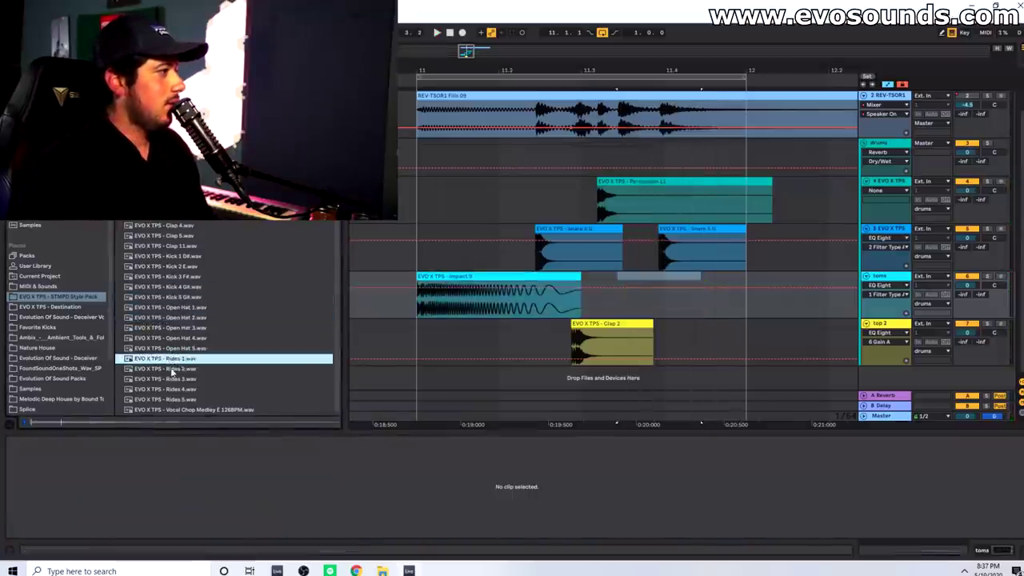
{"action": "left_click_drag", "start_coordinate": [173, 362], "coordinate": [625, 289]}
{"action": "left_click_drag", "start_coordinate": [624, 286], "coordinate": [624, 286]}
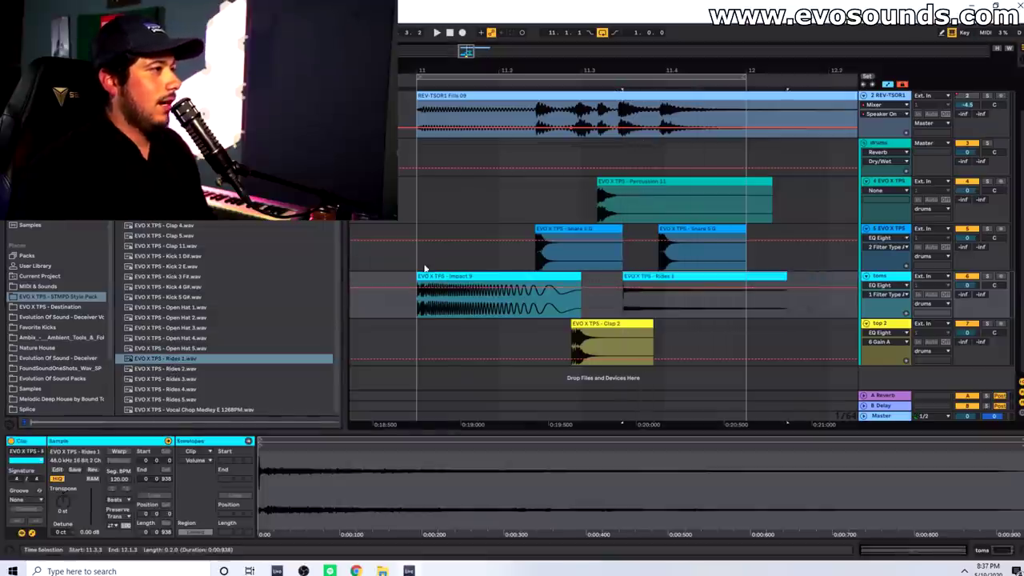
{"action": "left_click", "coordinate": [422, 260]}
{"action": "key", "text": "space"}
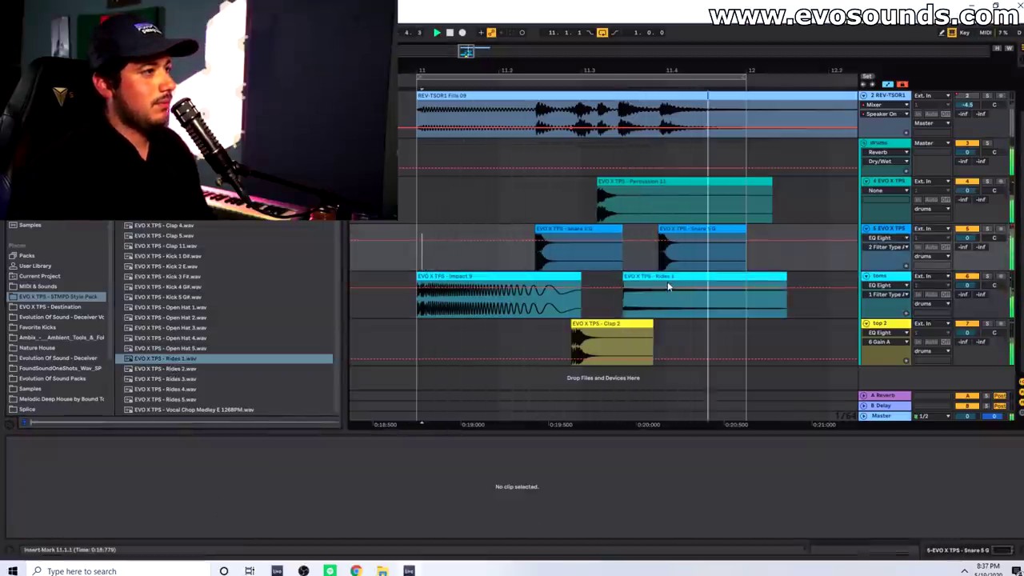
- Reverse the Rides 1 clip, move it to start at 11.3.1 and trim its end to 11.3.4
{"action": "left_click", "coordinate": [667, 282]}
{"action": "left_click_drag", "start_coordinate": [708, 286], "coordinate": [668, 278]}
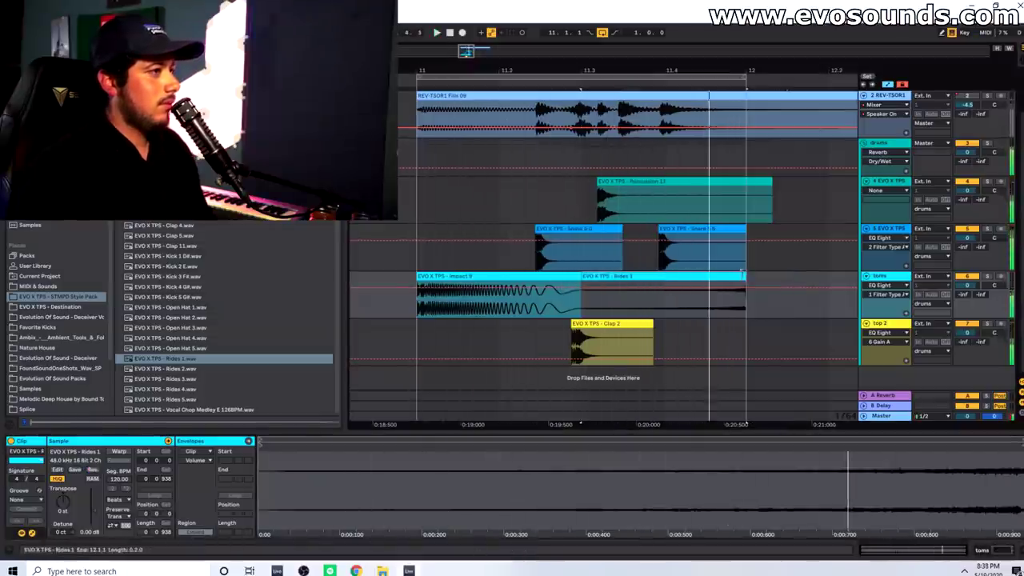
{"action": "left_click_drag", "start_coordinate": [741, 275], "coordinate": [656, 281]}
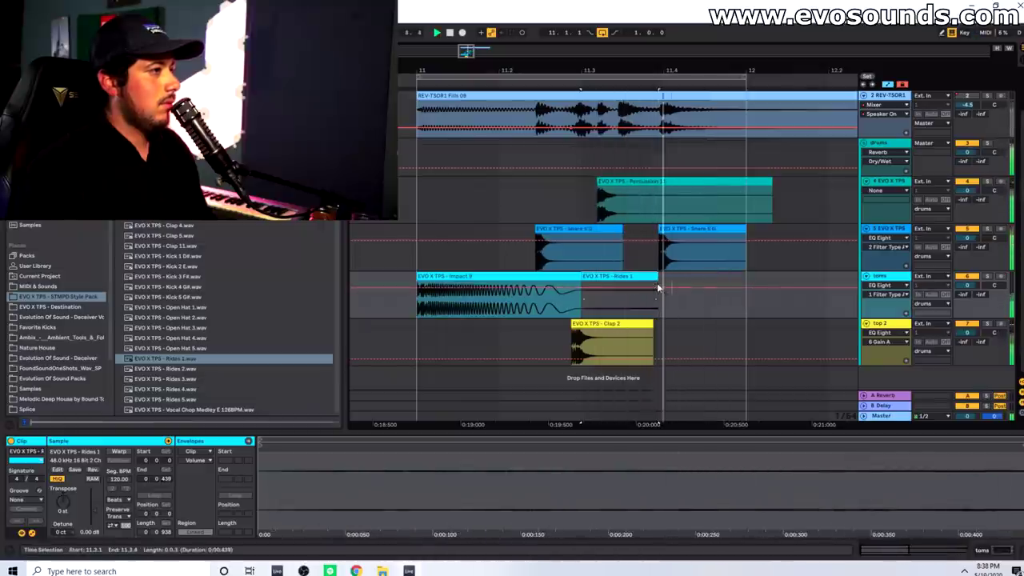
- Hide the automation lanes, stretch a fade-in across the reversed Rides 1 clip and play the fill
{"action": "key", "text": "plus"}
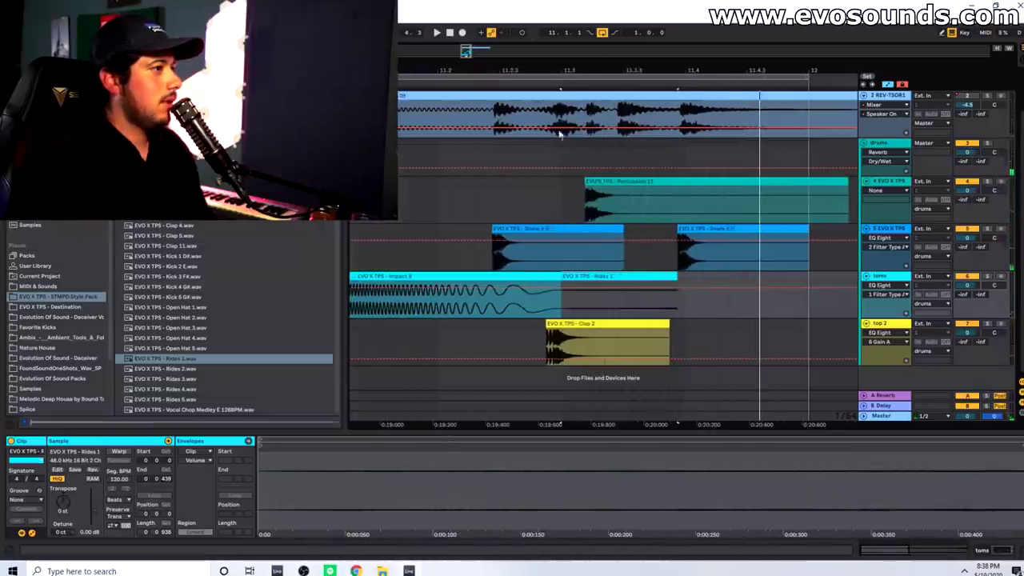
{"action": "left_click", "coordinate": [887, 85]}
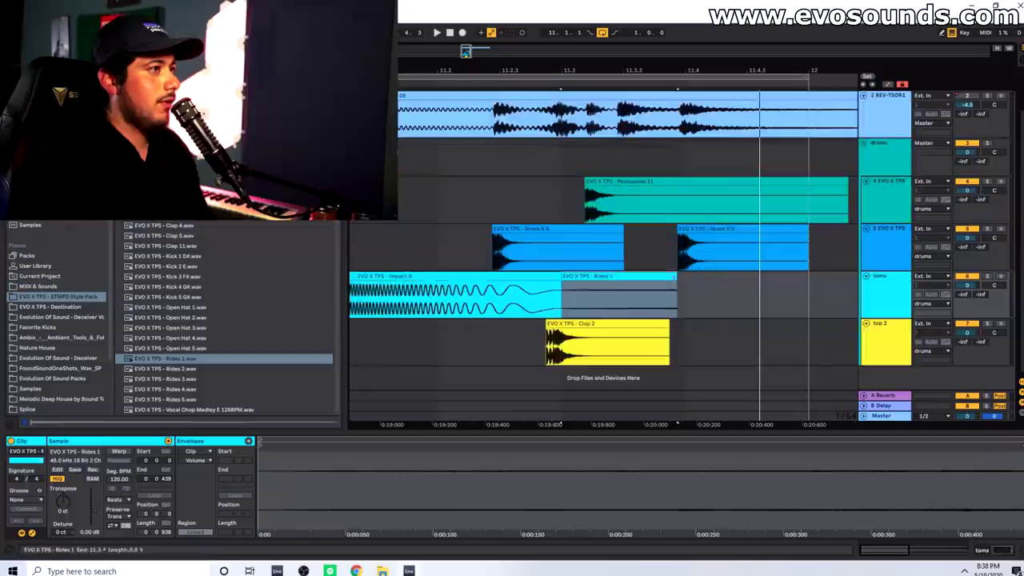
{"action": "left_click_drag", "start_coordinate": [675, 283], "coordinate": [593, 286]}
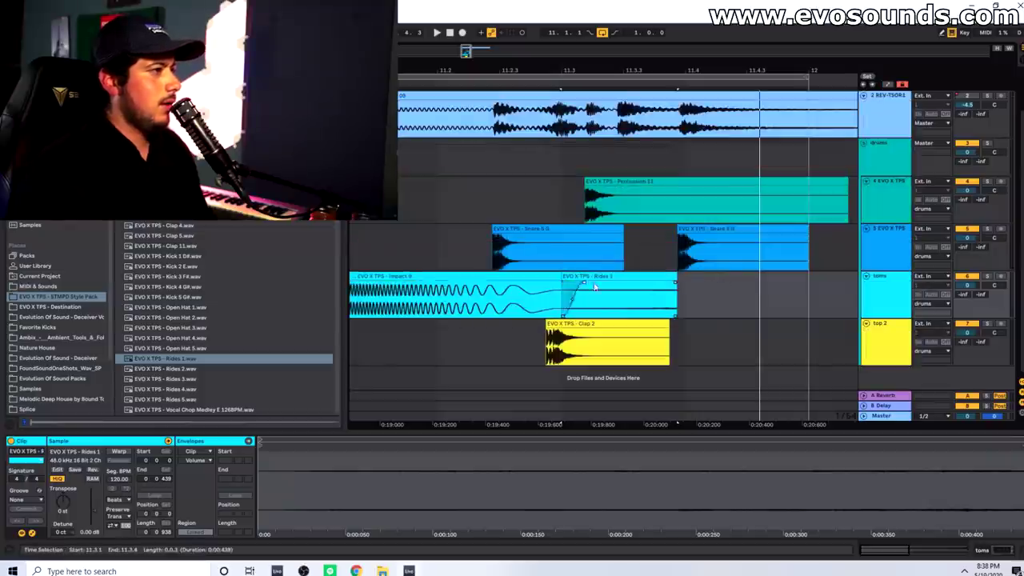
{"action": "left_click", "coordinate": [544, 269]}
{"action": "key", "text": "space"}
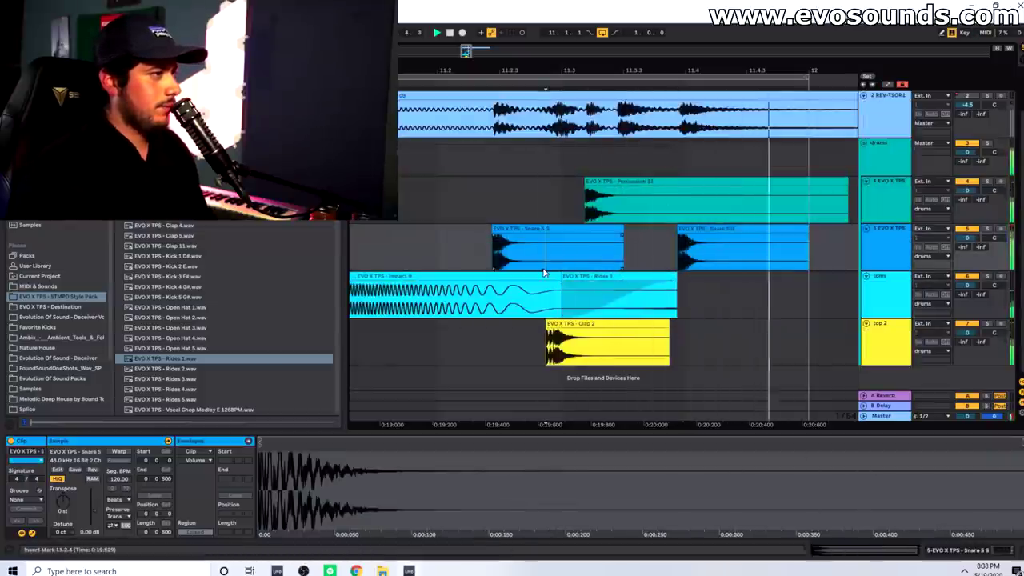
- Place Crash 3 from the EVO X TPS - Destination folder at 11.3.4 on a new track below top 2 and play the fill
{"action": "key", "text": "minus"}
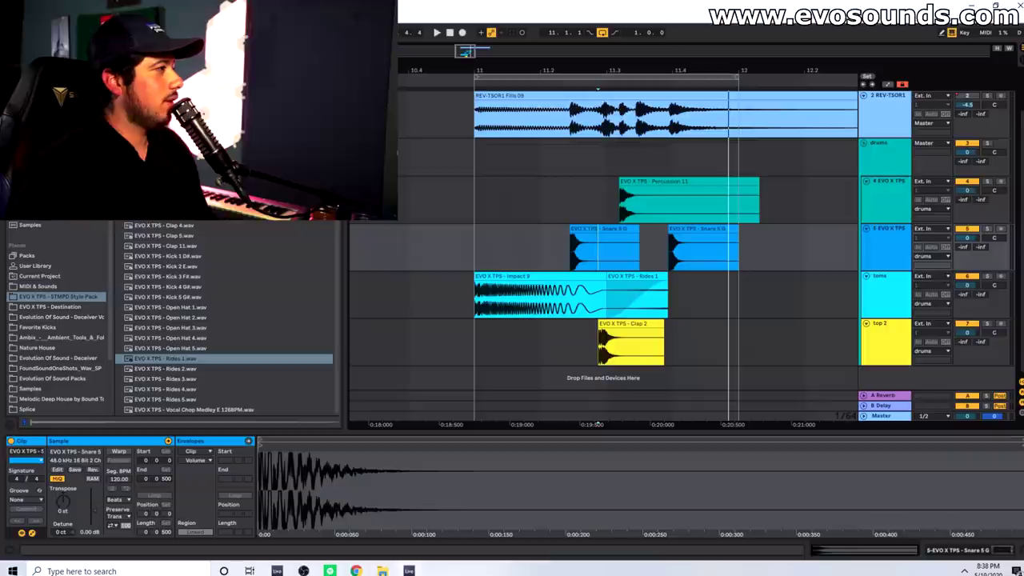
{"action": "left_click", "coordinate": [60, 307]}
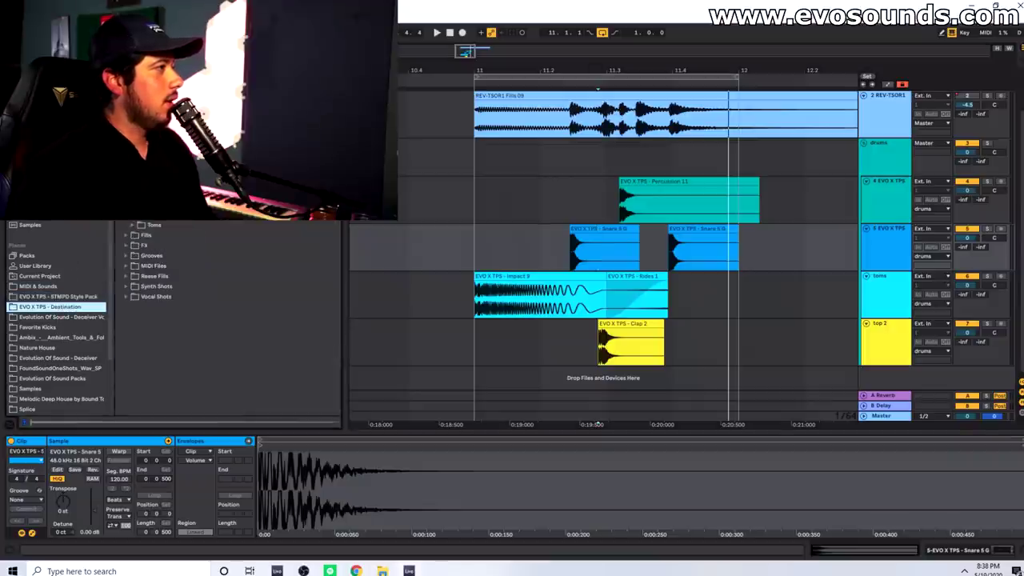
{"action": "left_click_drag", "start_coordinate": [598, 424], "coordinate": [692, 347]}
{"action": "left_click", "coordinate": [471, 212]}
{"action": "key", "text": "space"}
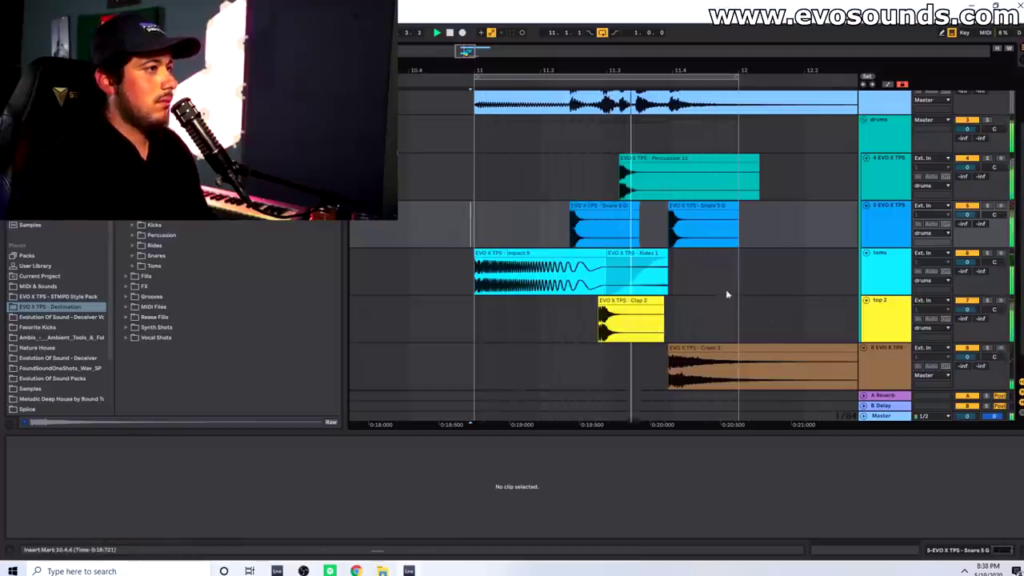
- Insert a track named tom below the snare track and copy the Clap 2 clip to 11.3.4 on the top 2 track
{"action": "left_click", "coordinate": [878, 224]}
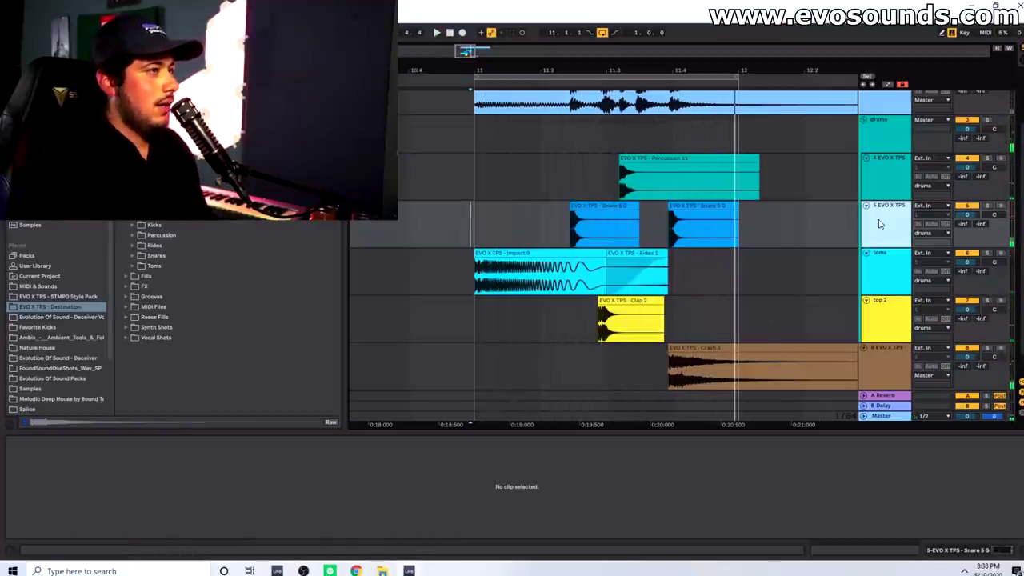
{"action": "key", "text": "ctrl+t"}
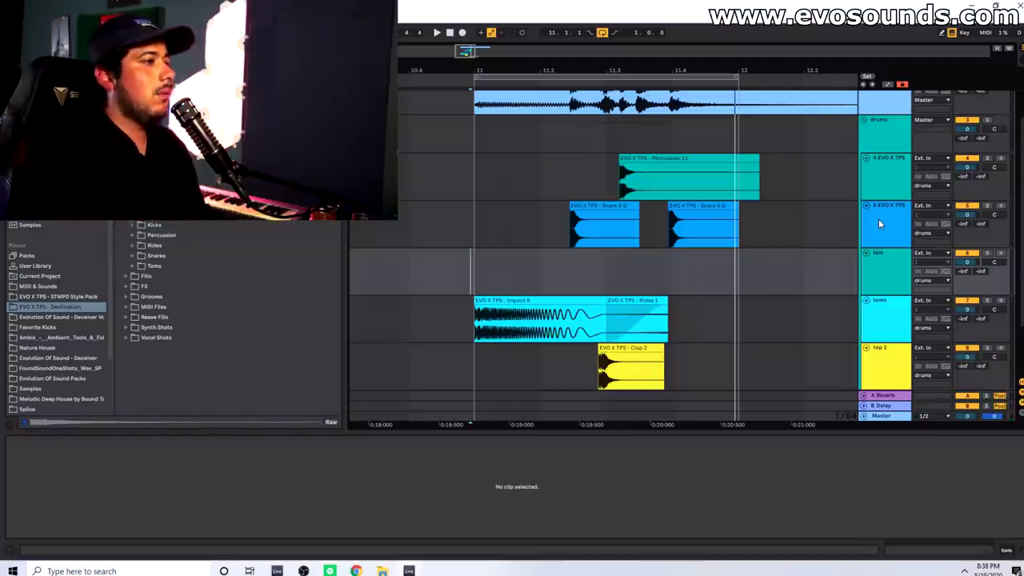
{"action": "scroll", "coordinate": [624, 320], "scroll_direction": "down", "scroll_amount": 1}
{"action": "left_click", "coordinate": [609, 340]}
{"action": "left_click", "coordinate": [673, 339]}
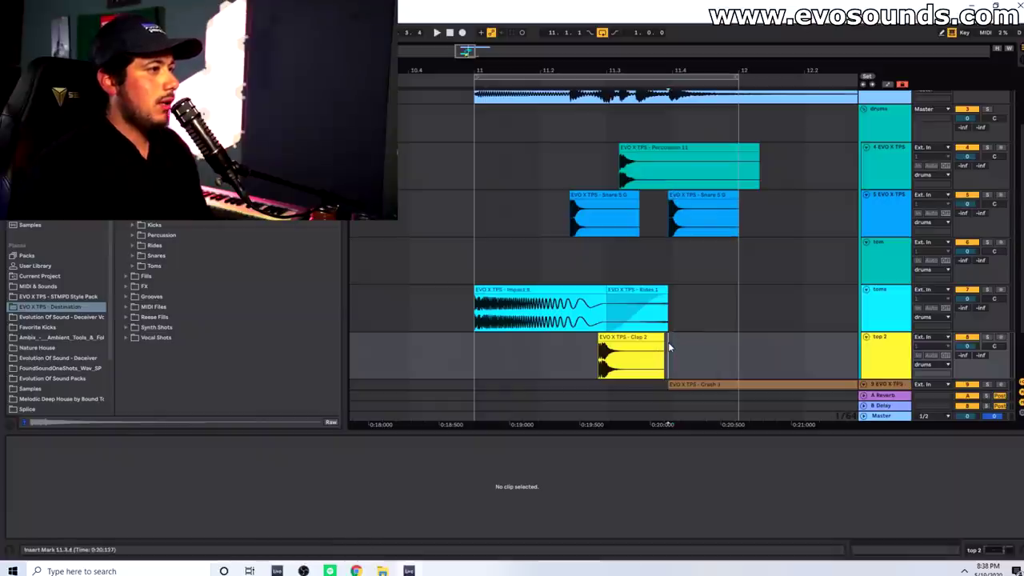
{"action": "key", "text": "plus"}
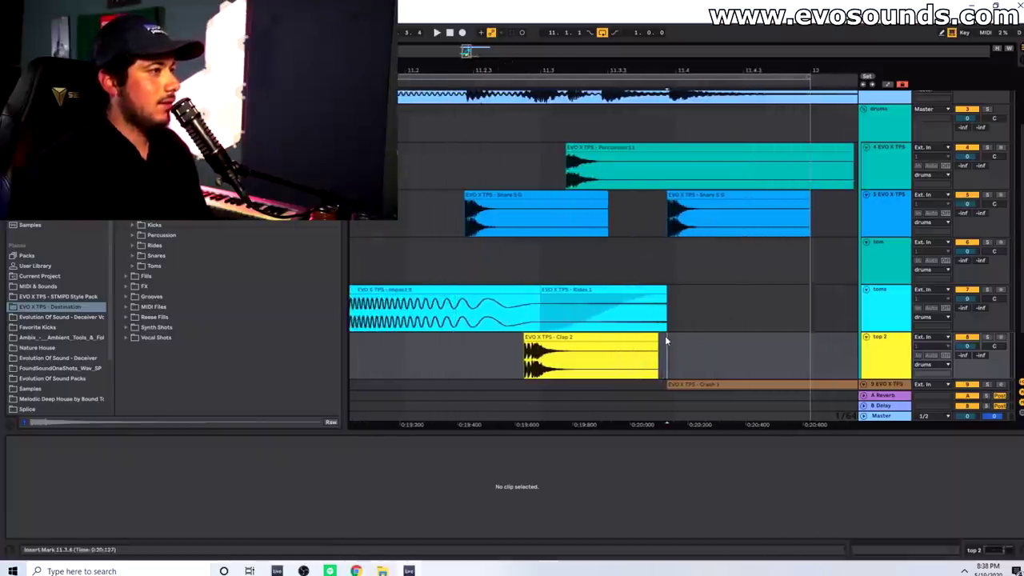
{"action": "key", "text": "ctrl+v"}
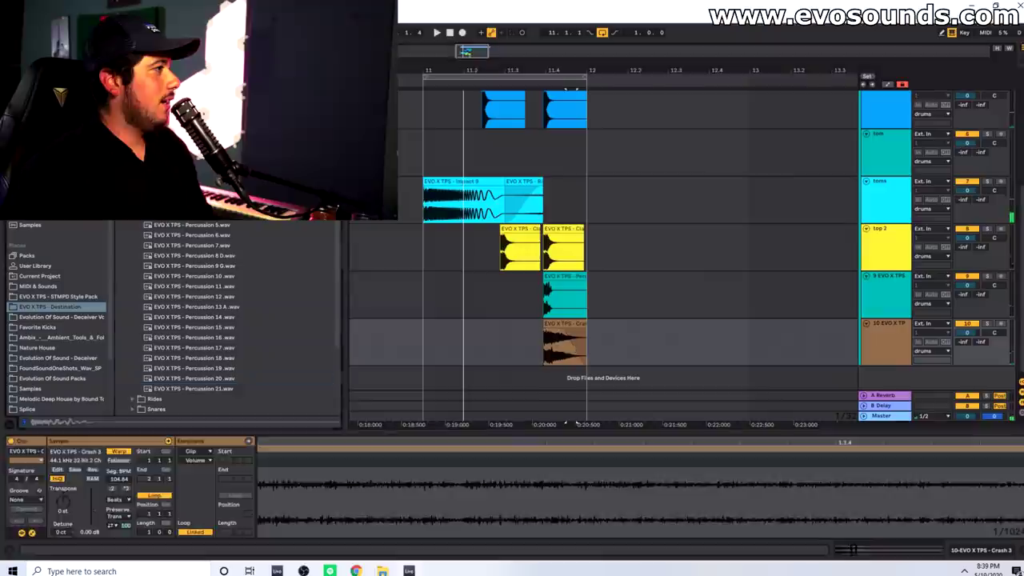
- Review the layered fill against the reference clip, then delete the drums group with all its tracks
{"action": "left_click", "coordinate": [127, 132]}
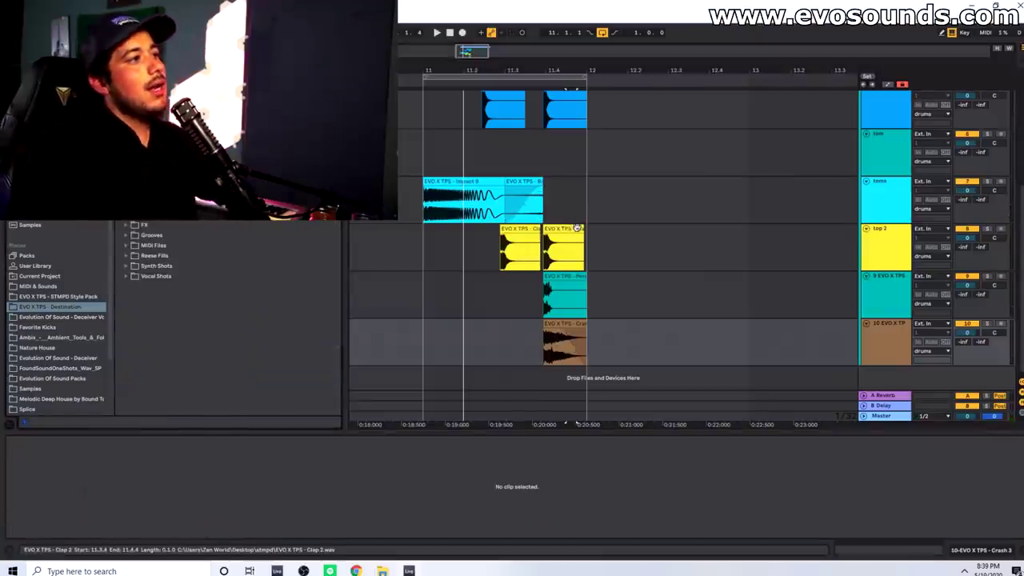
{"action": "scroll", "coordinate": [576, 227], "scroll_direction": "up", "scroll_amount": 5}
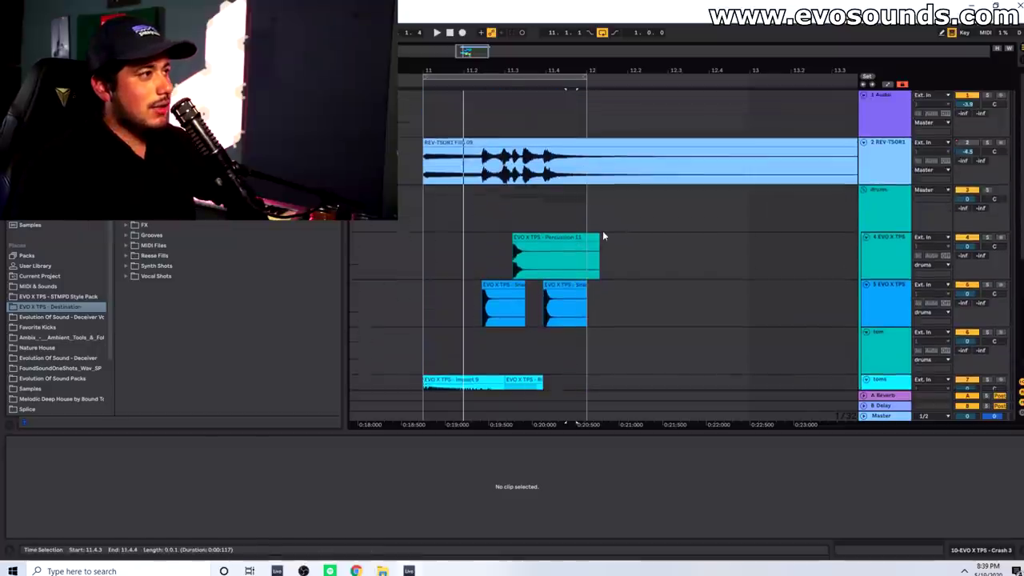
{"action": "left_click", "coordinate": [489, 142]}
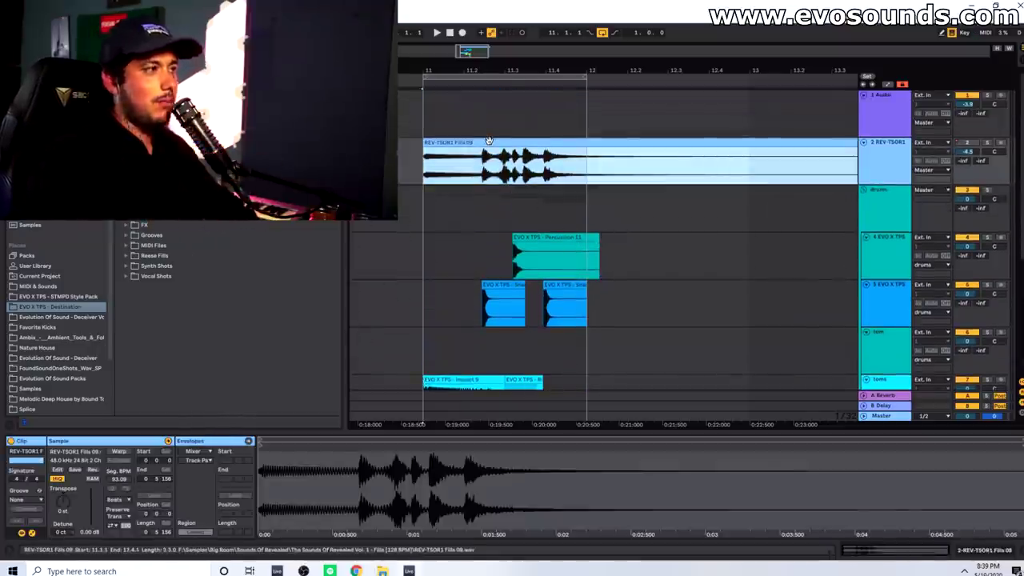
{"action": "scroll", "coordinate": [489, 142], "scroll_direction": "down", "scroll_amount": 2}
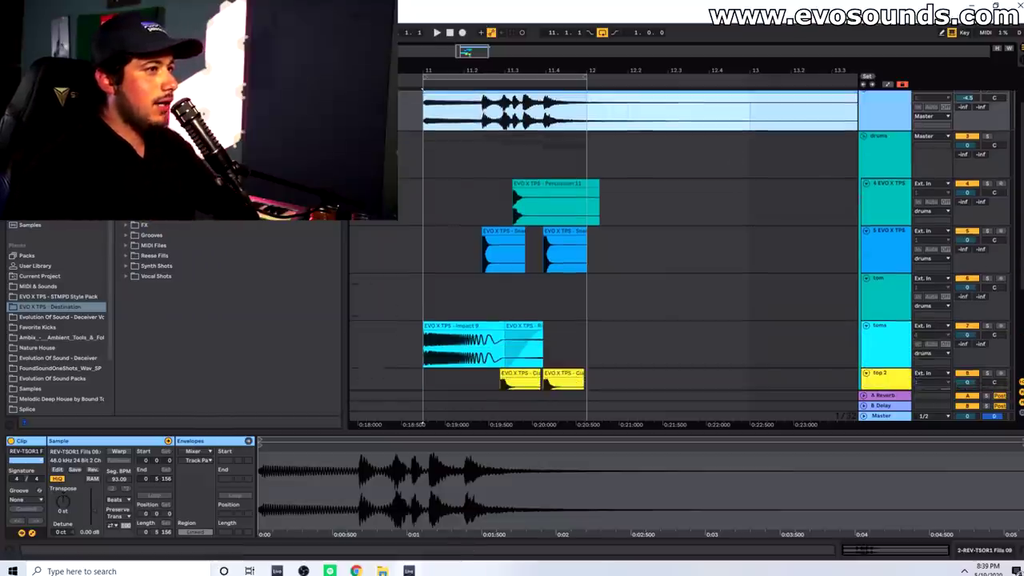
{"action": "left_click", "coordinate": [880, 171]}
{"action": "key", "text": "Delete"}
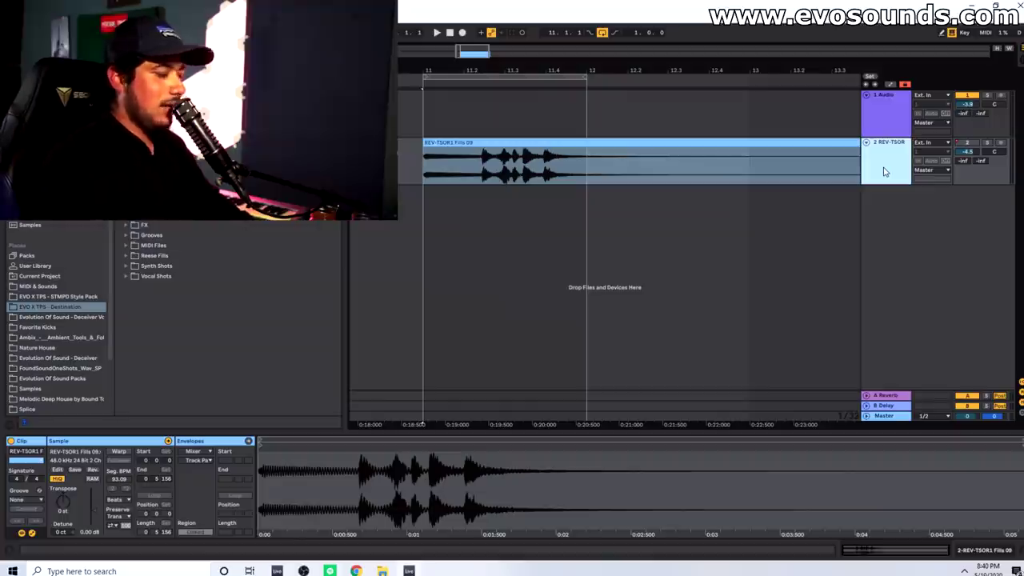
- Add a MIDI track with an empty Drum Rack and delete the REV-TSOR1 Fills 09 reference clip
{"action": "key", "text": "ctrl+shift+t"}
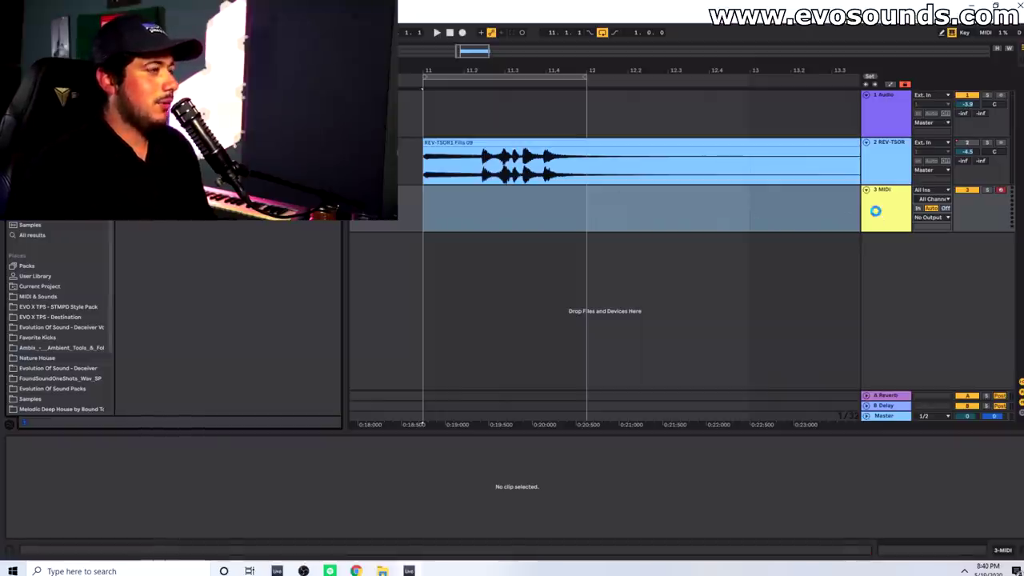
{"action": "left_click", "coordinate": [514, 144]}
{"action": "key", "text": "Delete"}
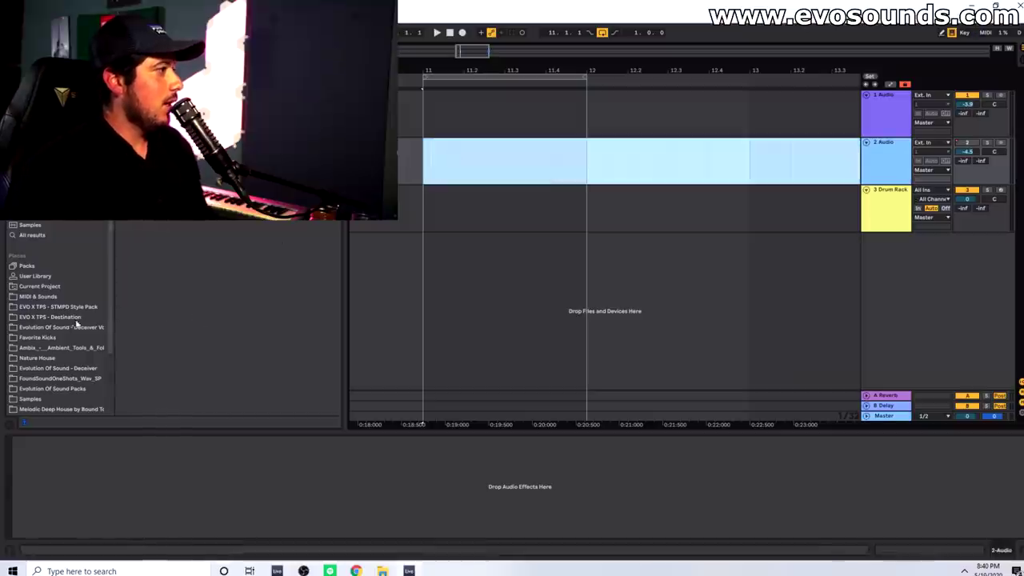
- Load samples from the EVO X TPS - STMPD Style Pack folder onto Drum Rack pads C1 and C#1, and Clap 2 onto D1
{"action": "left_click", "coordinate": [66, 307]}
{"action": "left_click", "coordinate": [331, 50]}
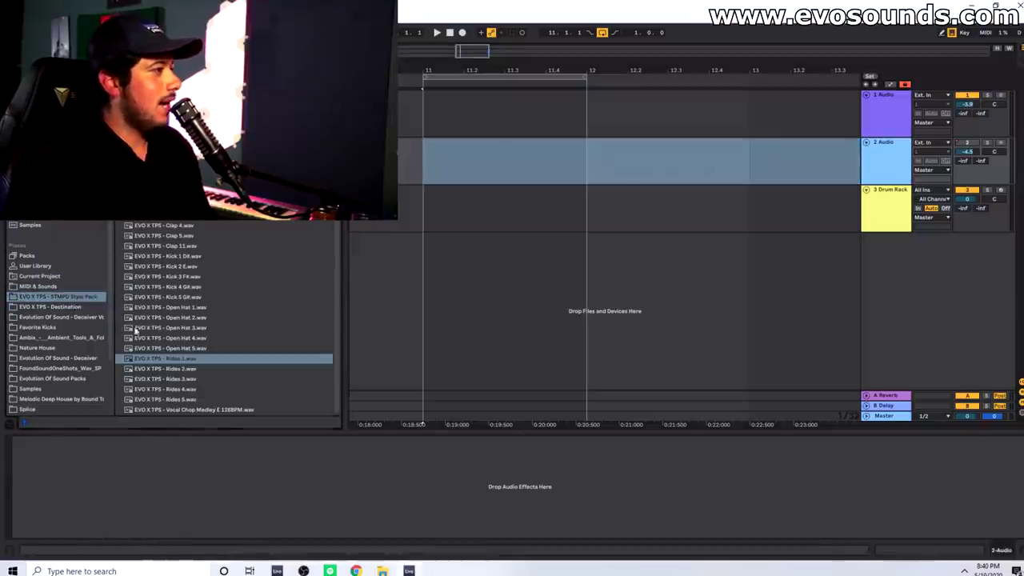
{"action": "left_click", "coordinate": [859, 213]}
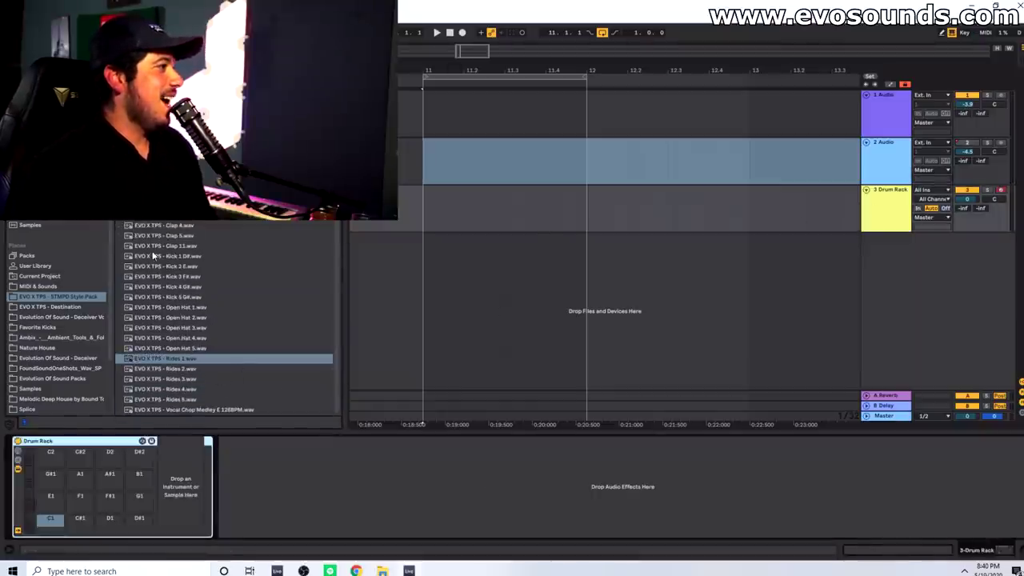
{"action": "left_click", "coordinate": [200, 378]}
{"action": "scroll", "coordinate": [200, 371], "scroll_direction": "up", "scroll_amount": 3}
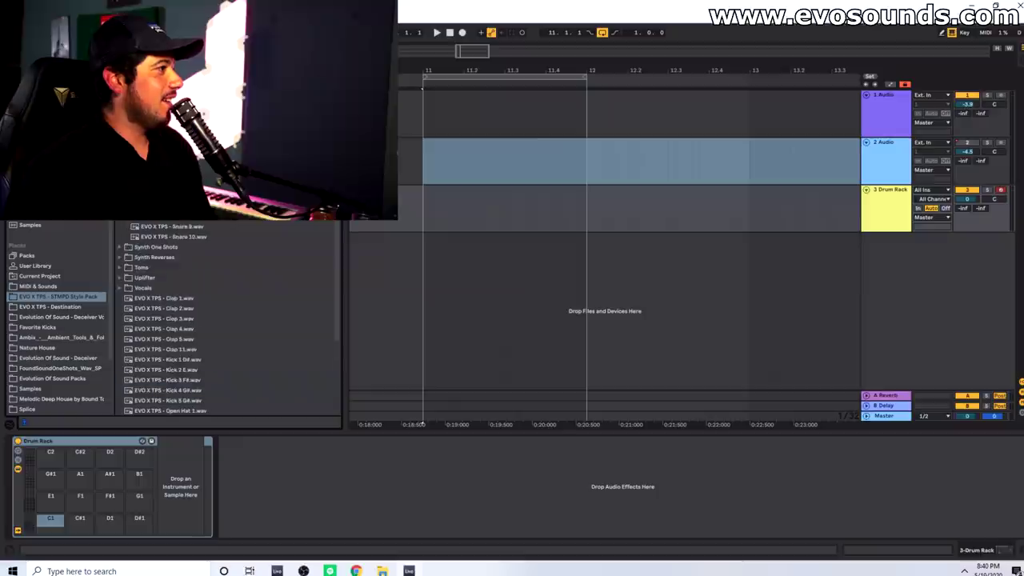
{"action": "left_click", "coordinate": [197, 219]}
{"action": "left_click_drag", "start_coordinate": [50, 523], "coordinate": [82, 527]}
{"action": "left_click_drag", "start_coordinate": [170, 307], "coordinate": [115, 537]}
- Browse the style pack samples and load a percussion sample onto Drum Rack pad D#1
{"action": "scroll", "coordinate": [174, 318], "scroll_direction": "down", "scroll_amount": 4}
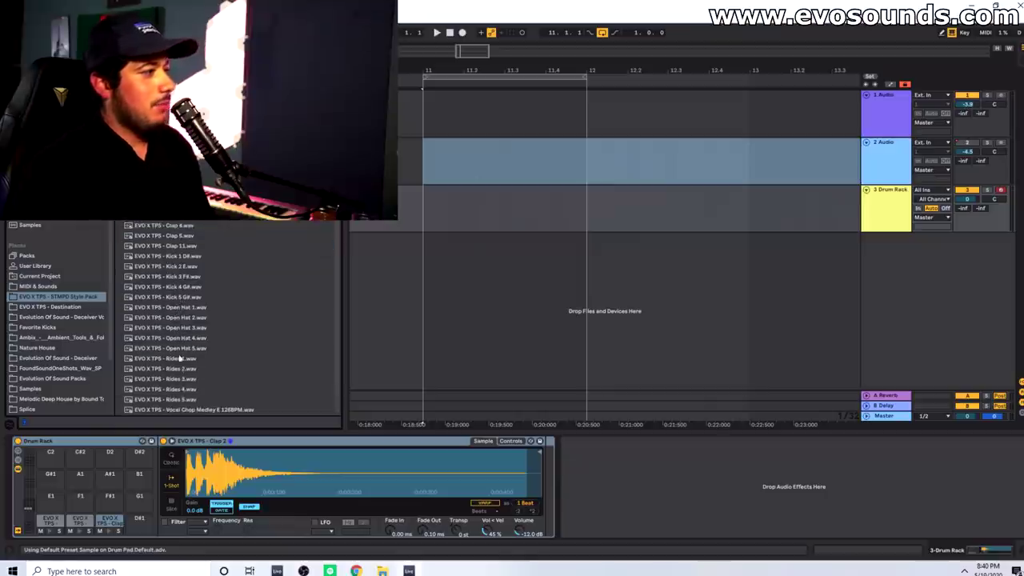
{"action": "scroll", "coordinate": [172, 245], "scroll_direction": "up", "scroll_amount": 2}
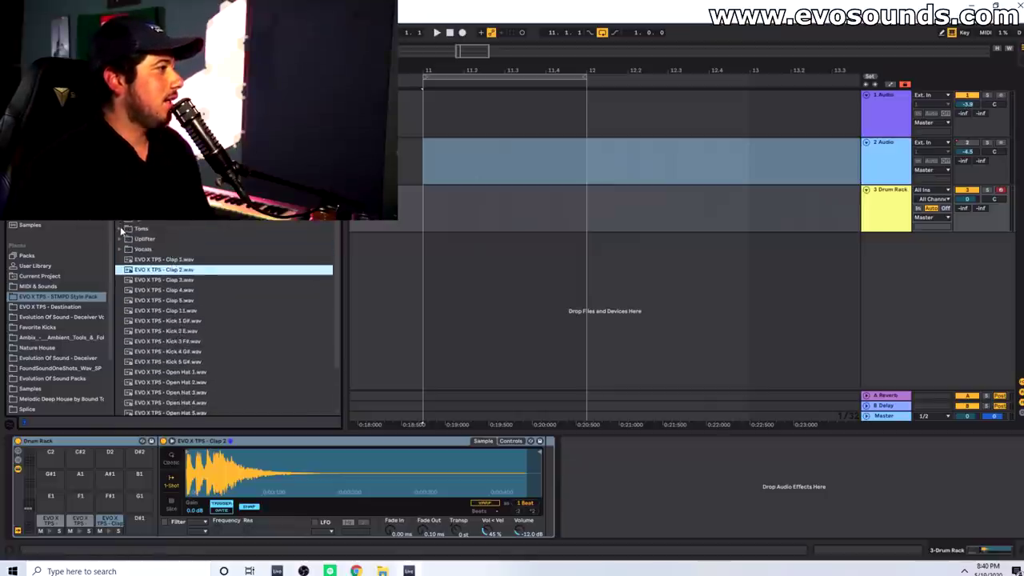
{"action": "scroll", "coordinate": [122, 230], "scroll_direction": "down", "scroll_amount": 2}
{"action": "scroll", "coordinate": [172, 318], "scroll_direction": "up", "scroll_amount": 4}
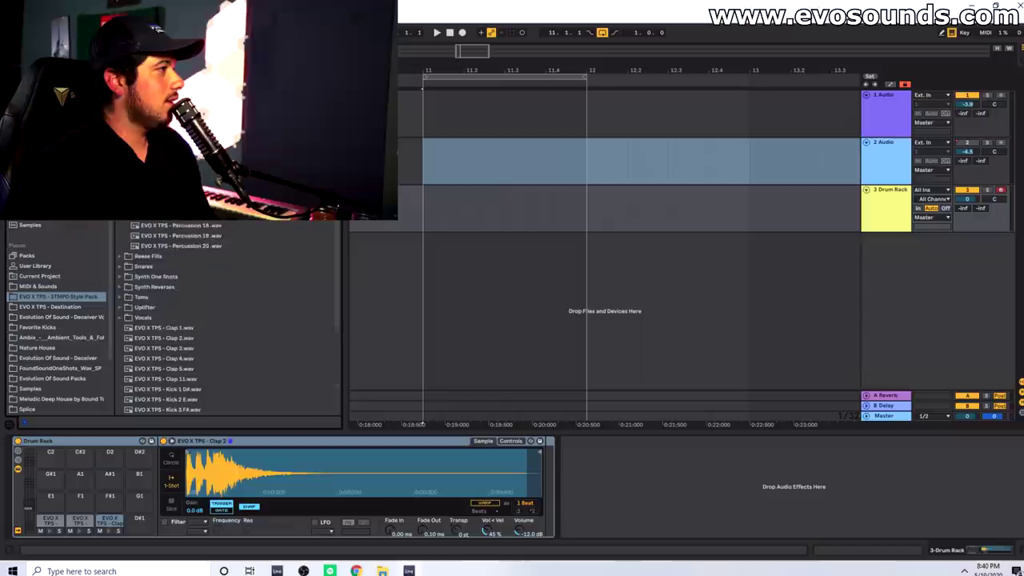
{"action": "left_click_drag", "start_coordinate": [138, 519], "coordinate": [138, 520]}
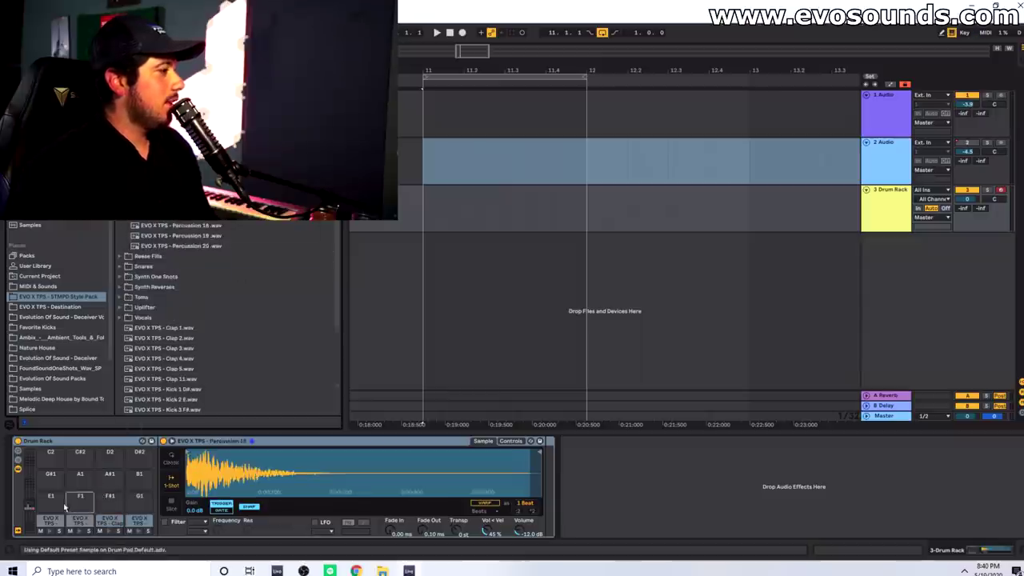
- Load Percussion 12 onto Drum Rack pad E1, Percussion 16 onto F1 and Tom 9 C# onto F#1
{"action": "left_click_drag", "start_coordinate": [213, 222], "coordinate": [50, 502]}
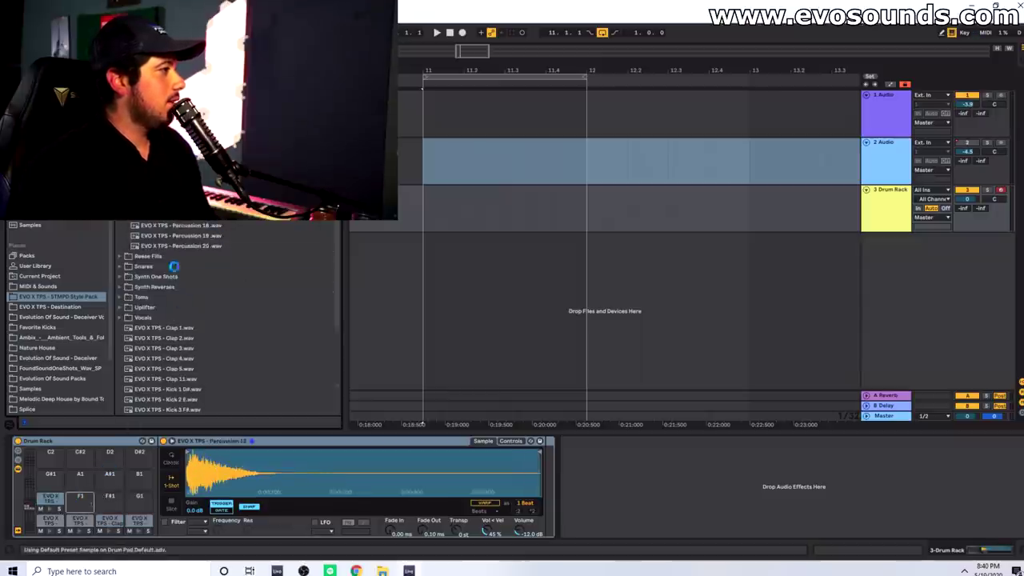
{"action": "scroll", "coordinate": [125, 297], "scroll_direction": "down", "scroll_amount": 3}
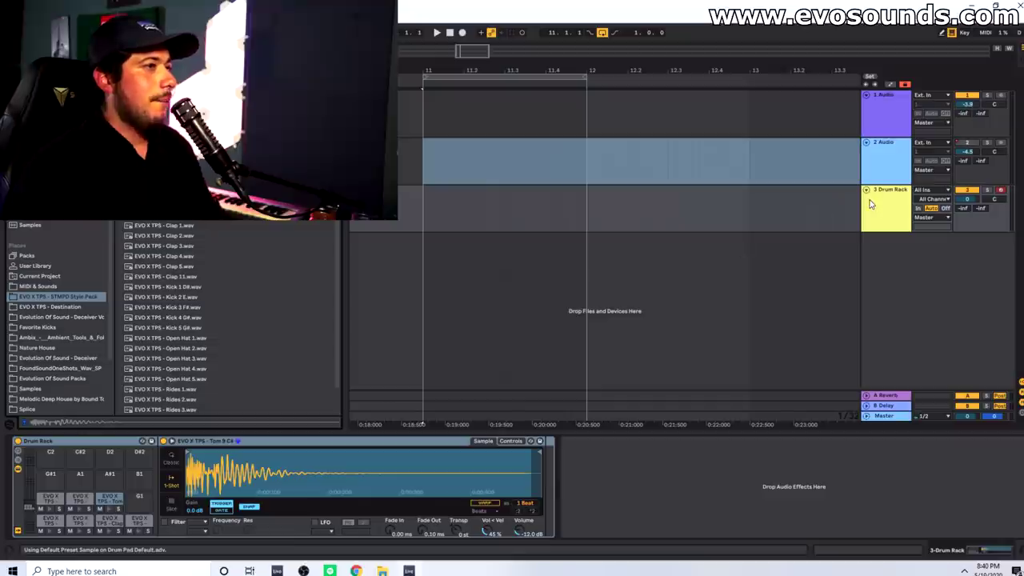
- Insert an empty one-bar MIDI clip on the Drum Rack track from bar 11 to 12 and enlarge its note editor
{"action": "left_click_drag", "start_coordinate": [432, 211], "coordinate": [584, 216]}
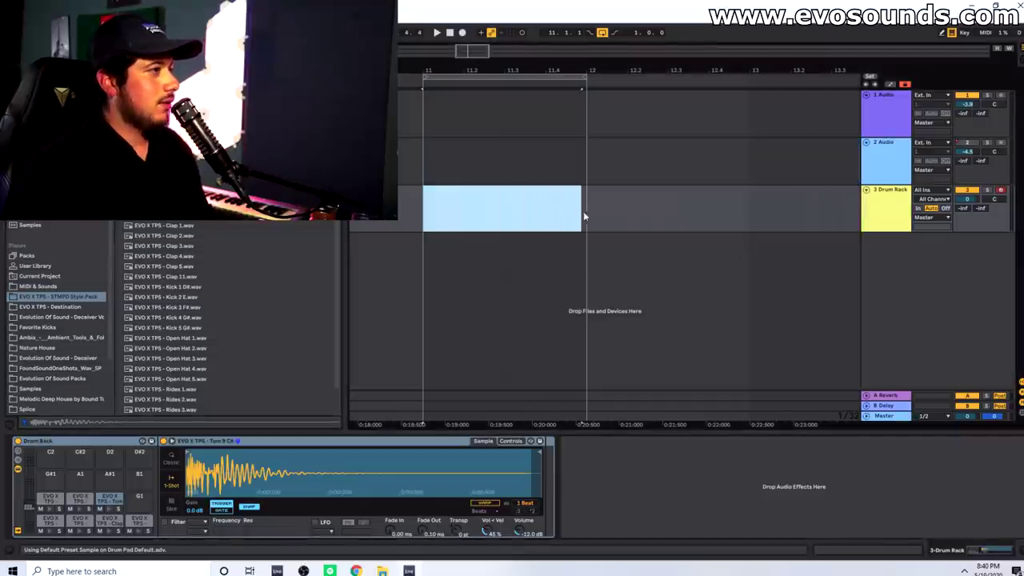
{"action": "key", "text": "ctrl+shift+m"}
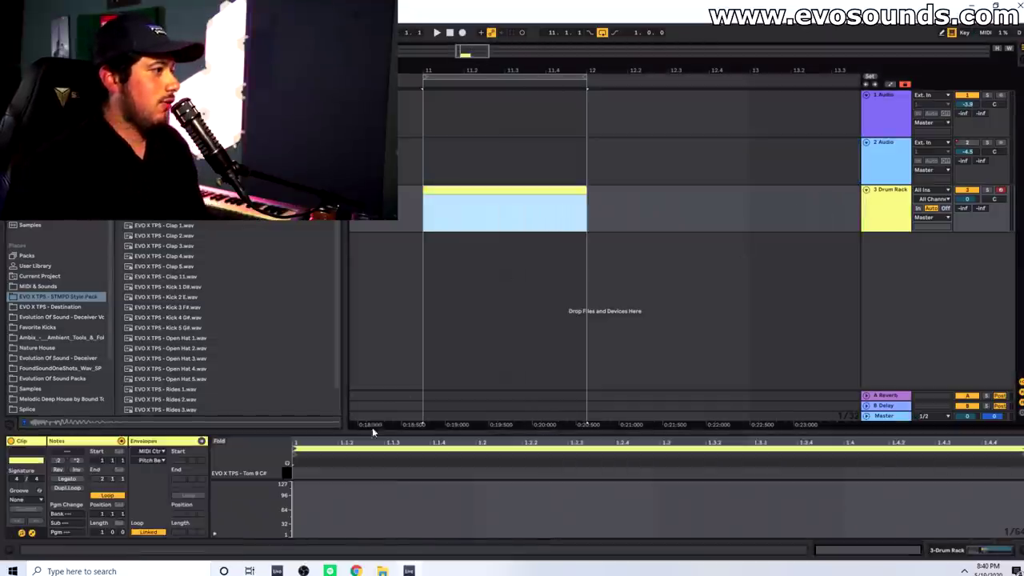
{"action": "left_click_drag", "start_coordinate": [381, 432], "coordinate": [381, 260]}
- Fill all seven sample lanes of the clip with sustained notes spanning the whole bar and play it back
{"action": "mouse_move", "coordinate": [300, 377]}
{"action": "left_mouse_down"}
{"action": "mouse_move", "coordinate": [1014, 378]}
{"action": "mouse_move", "coordinate": [1019, 365]}
{"action": "left_mouse_up"}
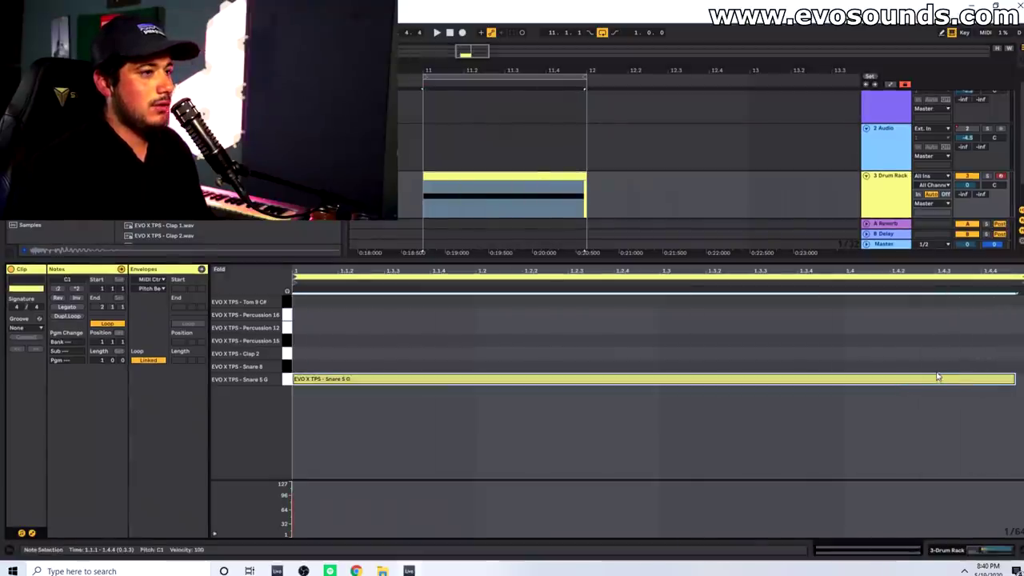
{"action": "key", "text": "ctrl+z"}
{"action": "left_click_drag", "start_coordinate": [301, 380], "coordinate": [987, 304]}
{"action": "key", "text": "space"}
{"action": "key", "text": "space"}
- Add an Arpeggiator before the Drum Rack with Random style and 1/16 rate, and shorten the MIDI clip to one beat
{"action": "double_click", "coordinate": [905, 184]}
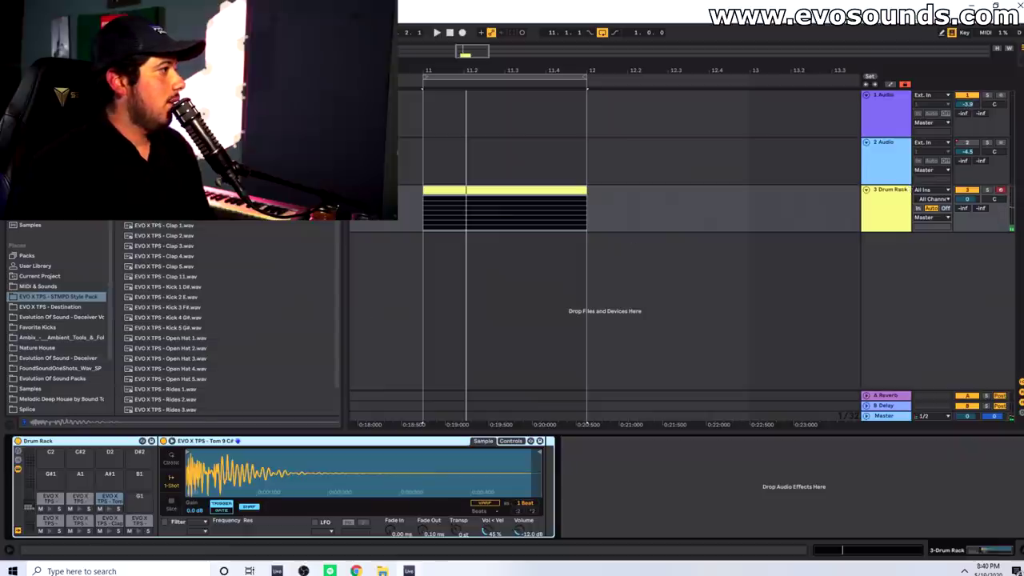
{"action": "key", "text": "ctrl+f"}
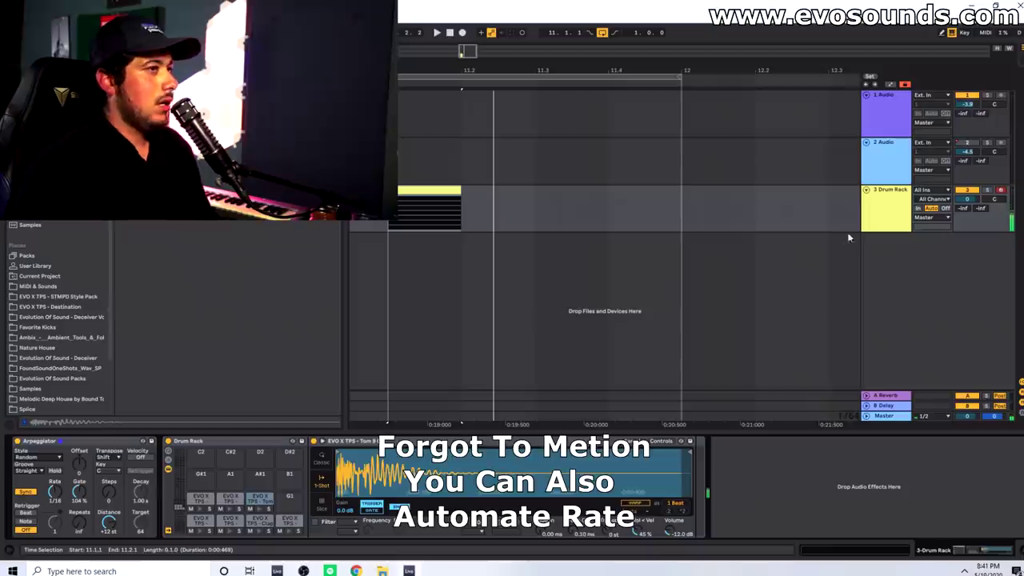
- Add an audio track below the Drum Rack track and set its input to Resampling
{"action": "left_click", "coordinate": [870, 238]}
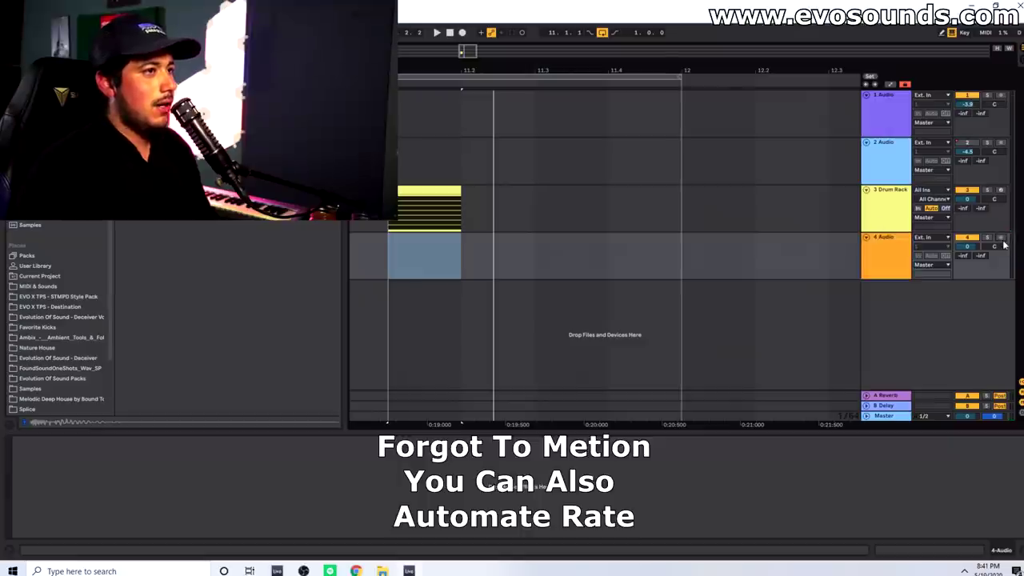
{"action": "left_click", "coordinate": [475, 207]}
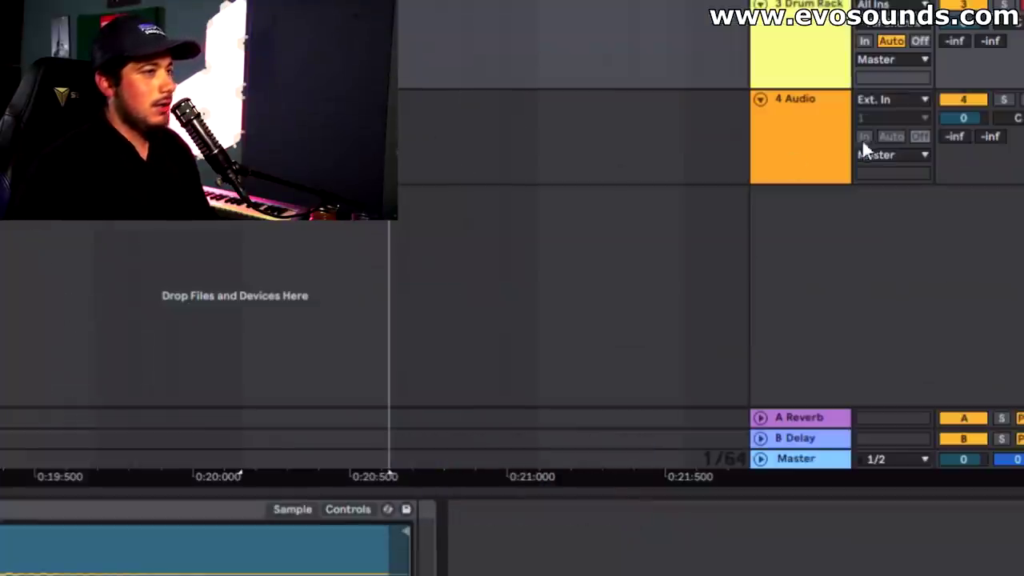
{"action": "left_click", "coordinate": [863, 144]}
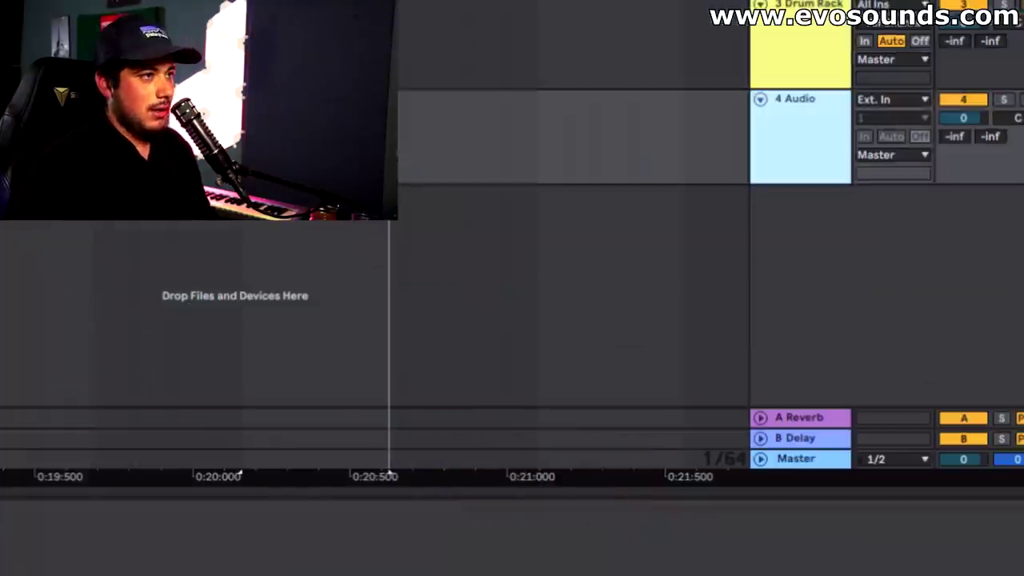
{"action": "left_click", "coordinate": [893, 100]}
{"action": "left_click", "coordinate": [900, 203]}
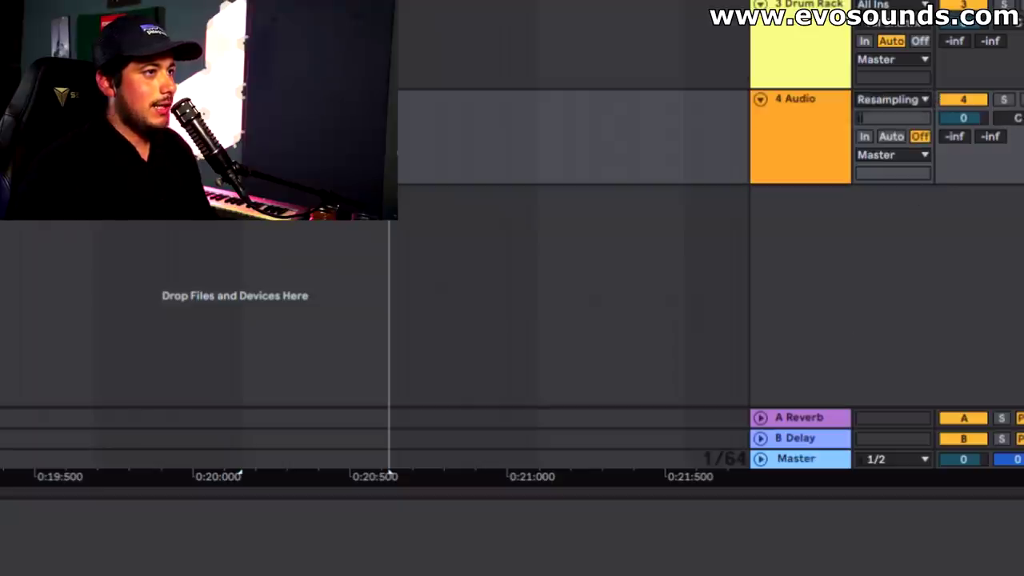
- Repeat the one-beat Drum Rack clip to fill bar 11 and record the arpeggiated output onto the 4 Audio track
{"action": "left_click", "coordinate": [406, 187]}
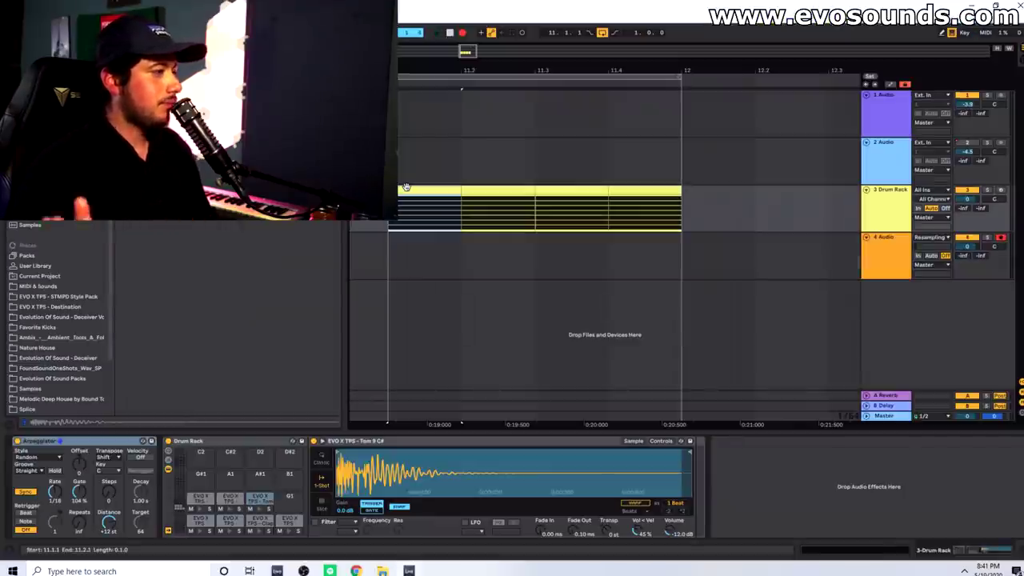
{"action": "key", "text": "space"}
{"action": "key", "text": "space"}
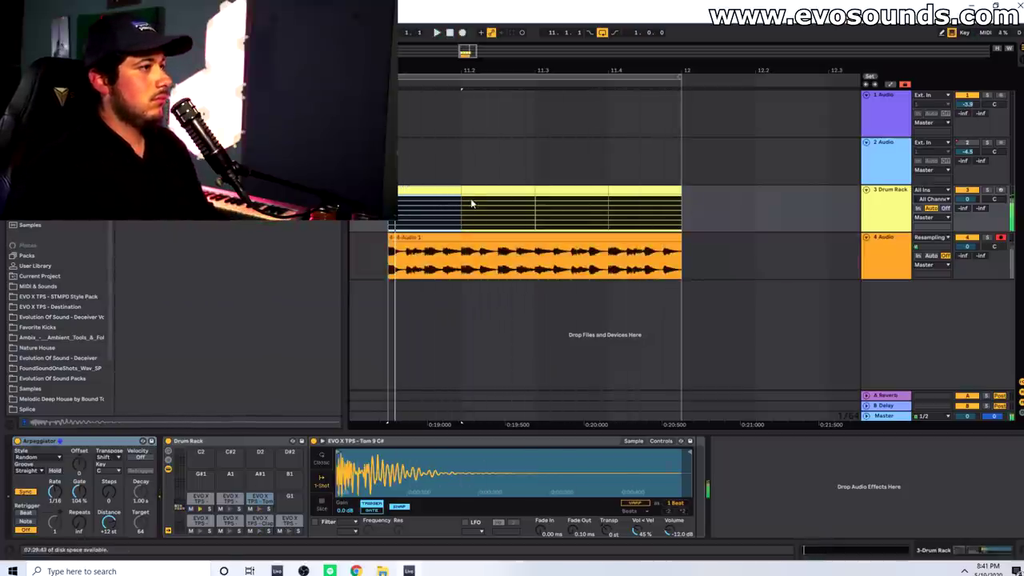
- Zoom to the recorded audio clip, solo the 4 Audio track and play back the resampled audio
{"action": "left_click", "coordinate": [423, 248]}
{"action": "left_click", "coordinate": [424, 239]}
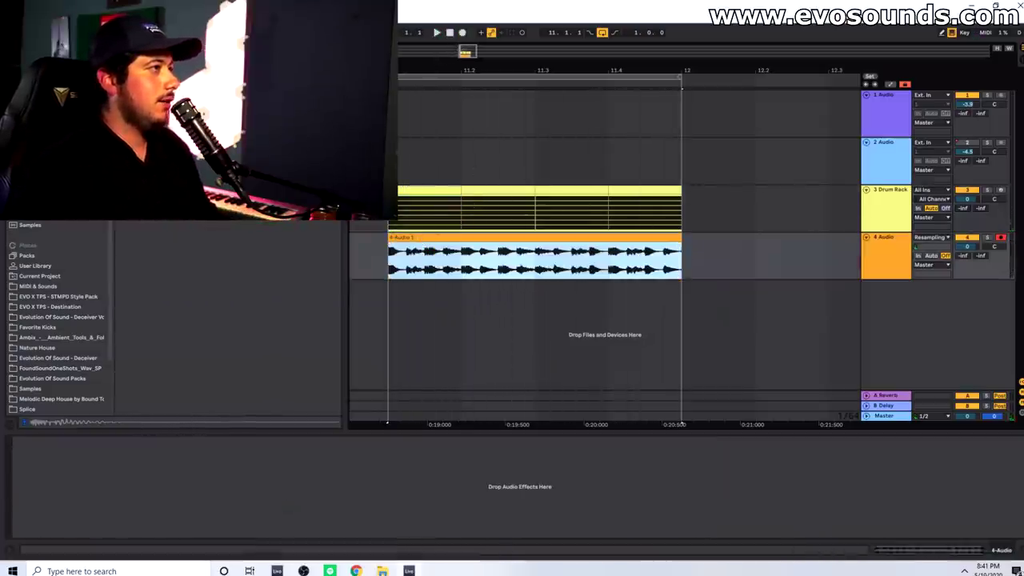
{"action": "key", "text": "z"}
{"action": "left_click", "coordinate": [988, 238]}
{"action": "key", "text": "space"}
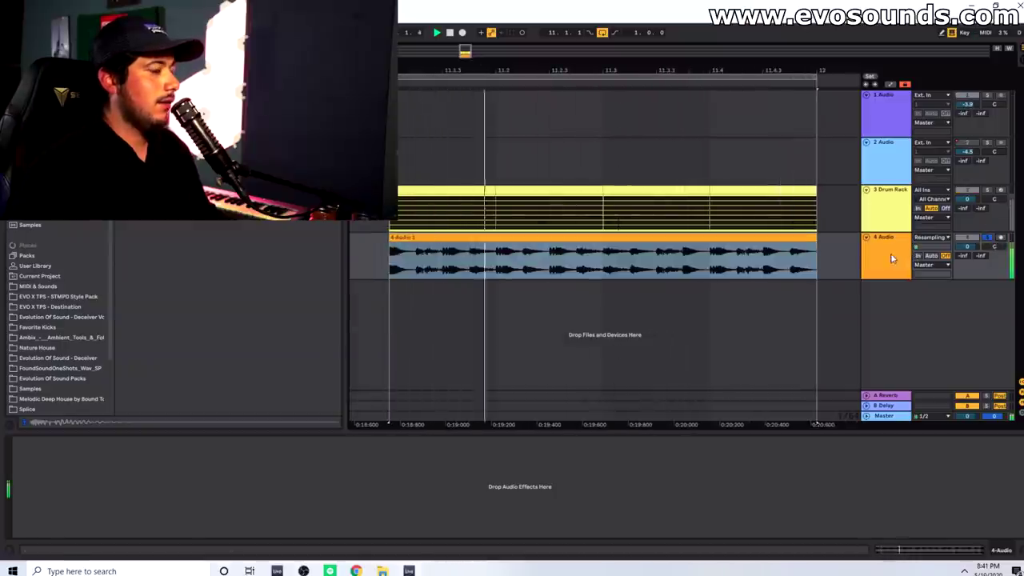
{"action": "key", "text": "space"}
- Trim the recorded clip's start to 11.1.3 and cut out the short section that begins at 11.2
{"action": "left_click_drag", "start_coordinate": [392, 248], "coordinate": [442, 247]}
{"action": "left_click", "coordinate": [496, 268]}
{"action": "left_click_drag", "start_coordinate": [496, 268], "coordinate": [540, 261]}
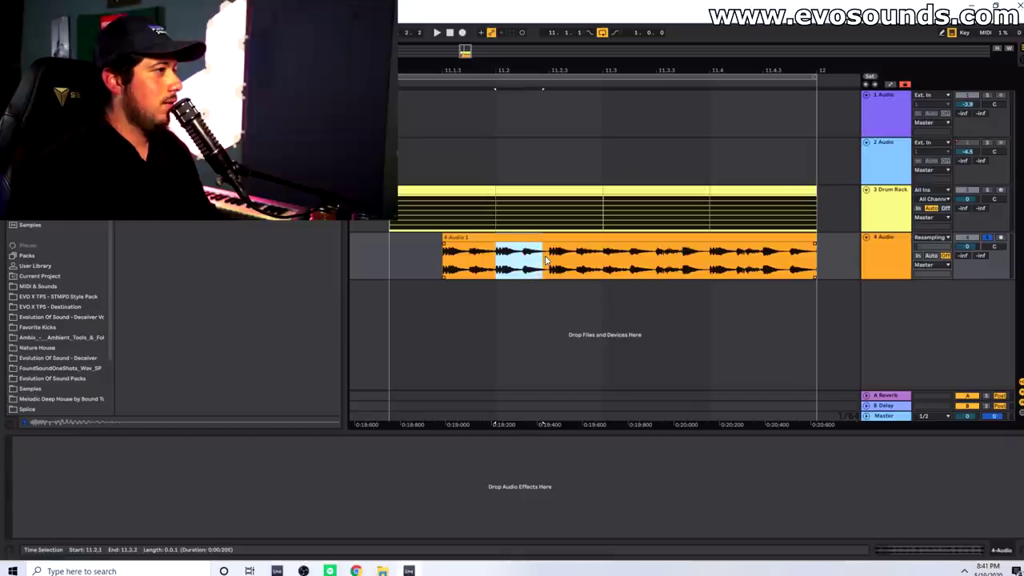
{"action": "key", "text": "Delete"}
{"action": "left_click", "coordinate": [477, 237]}
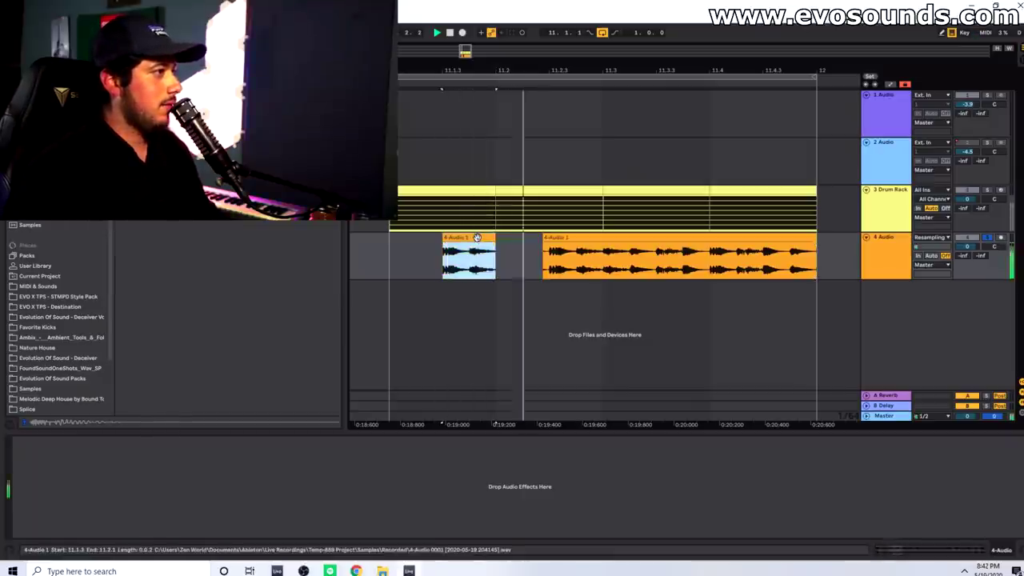
- Extend the first audio piece's start back to 11.1.2 and trim the second piece's start to 11.3.3
{"action": "left_click_drag", "start_coordinate": [443, 239], "coordinate": [415, 248]}
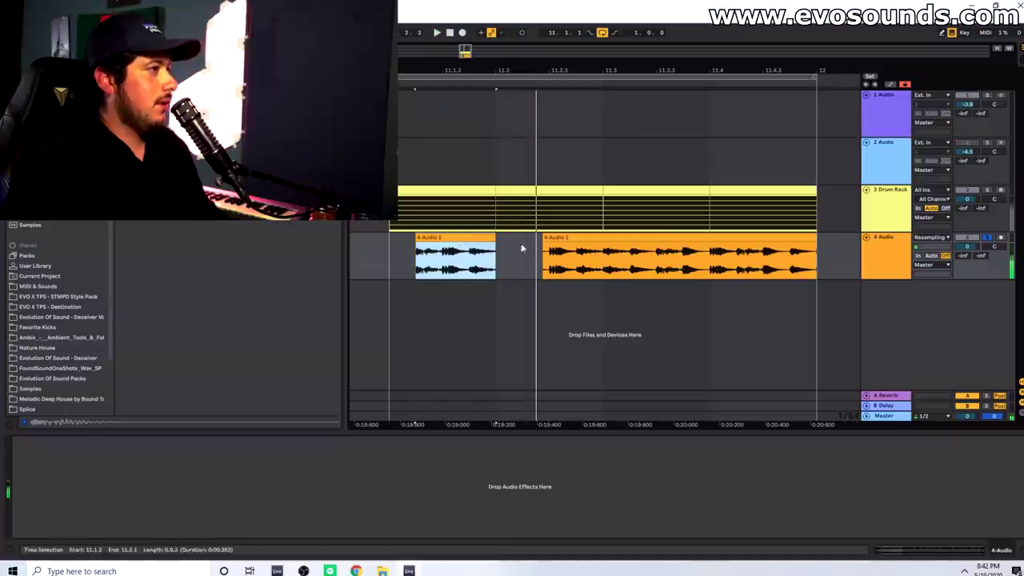
{"action": "left_click_drag", "start_coordinate": [543, 244], "coordinate": [657, 241]}
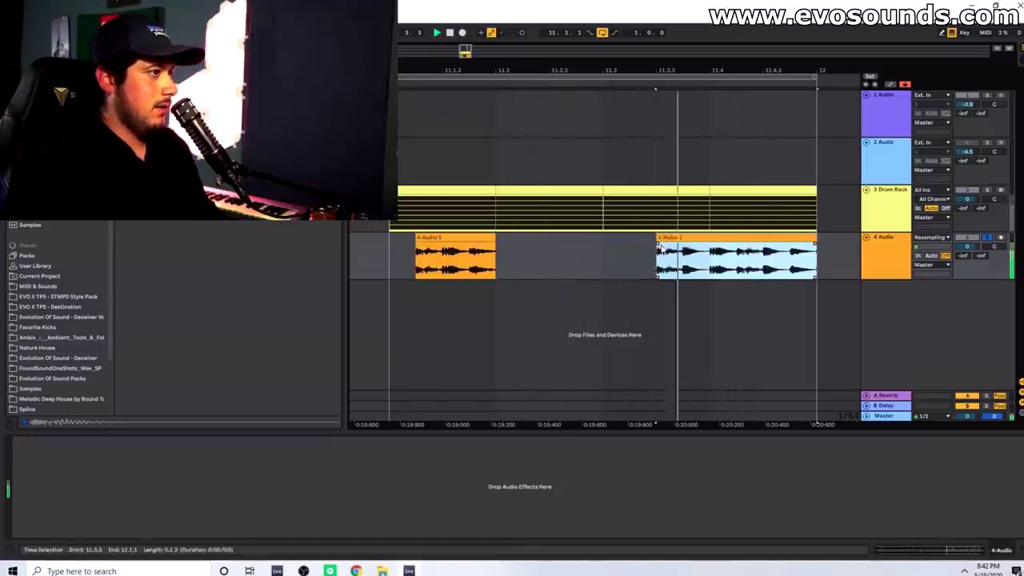
{"action": "left_click", "coordinate": [708, 239]}
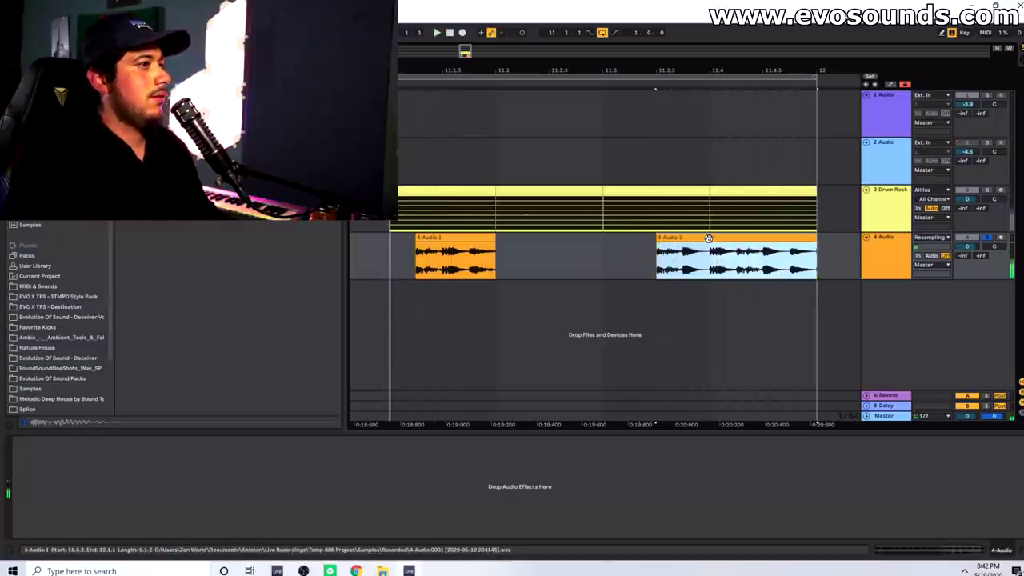
- Arrange two half-beat chops of the resampled audio back to back at 11.1.1 and 11.1.3 and play them
{"action": "left_click_drag", "start_coordinate": [657, 248], "coordinate": [417, 255]}
{"action": "left_click_drag", "start_coordinate": [463, 240], "coordinate": [414, 238]}
{"action": "key", "text": "space"}
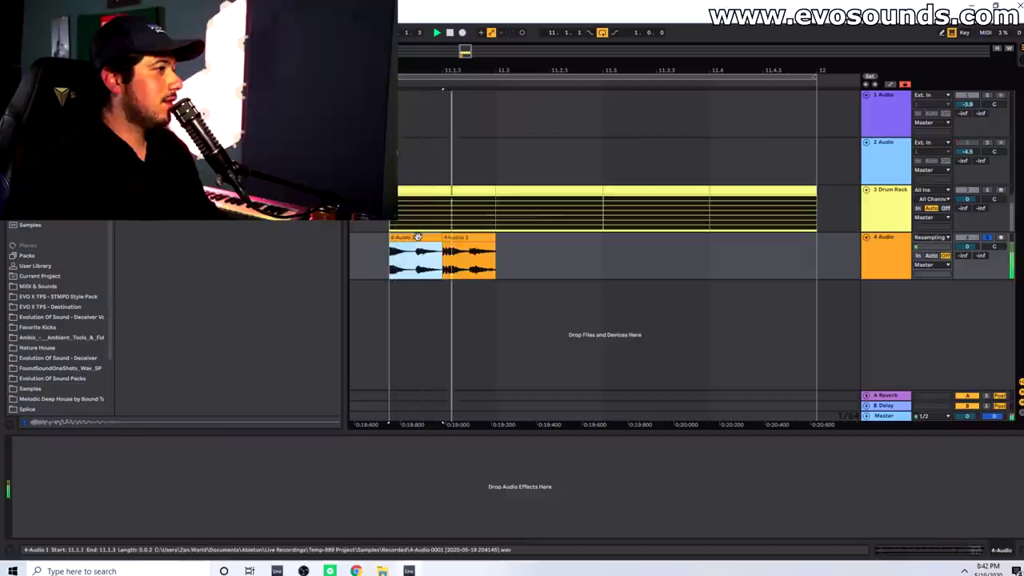
- Open the second chop's clip settings, keep its groove at None and set its warp mode to Complex Pro
{"action": "left_click", "coordinate": [482, 240]}
{"action": "double_click", "coordinate": [482, 240]}
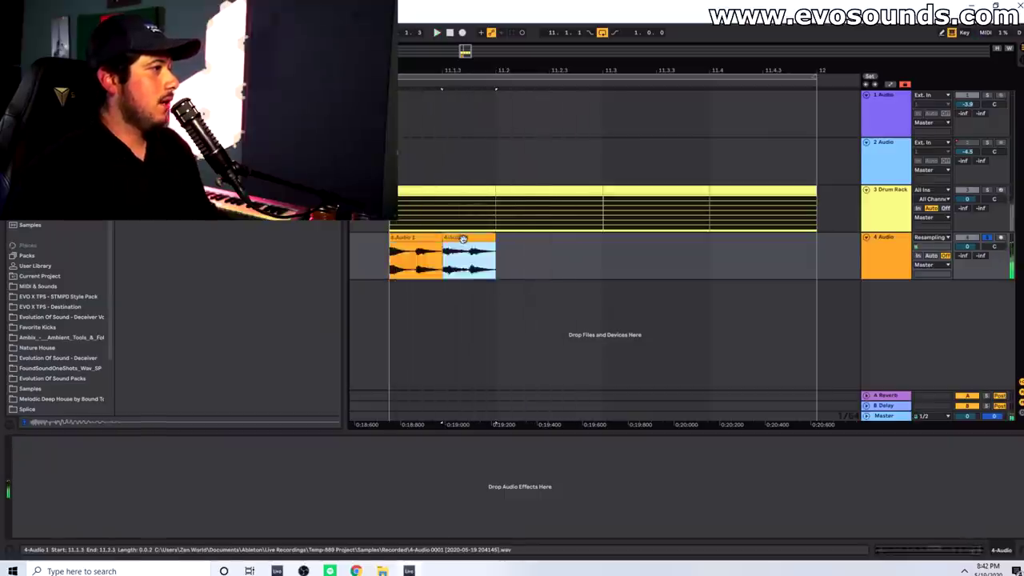
{"action": "left_click", "coordinate": [37, 329]}
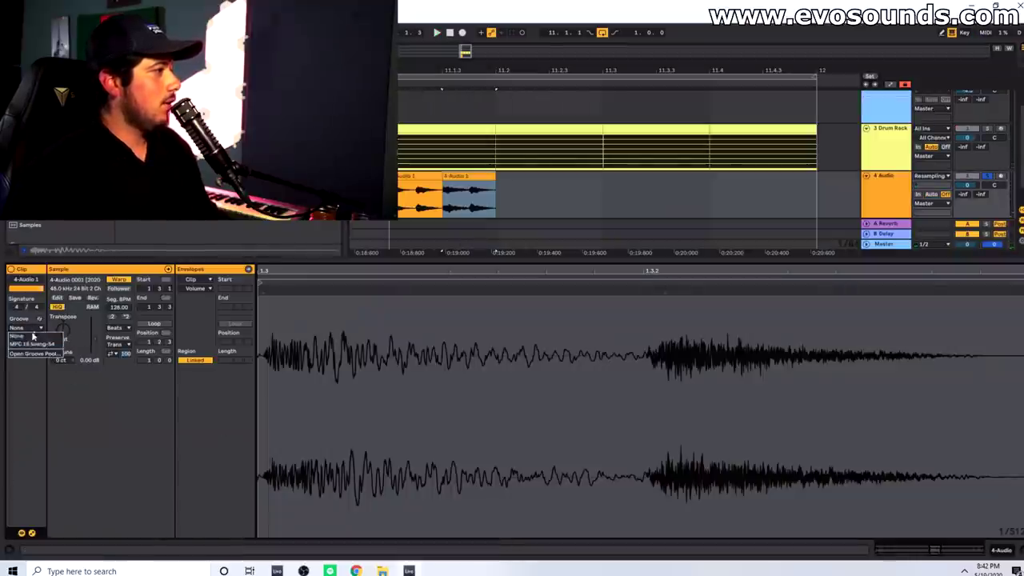
{"action": "left_click", "coordinate": [32, 336]}
{"action": "left_click", "coordinate": [116, 328]}
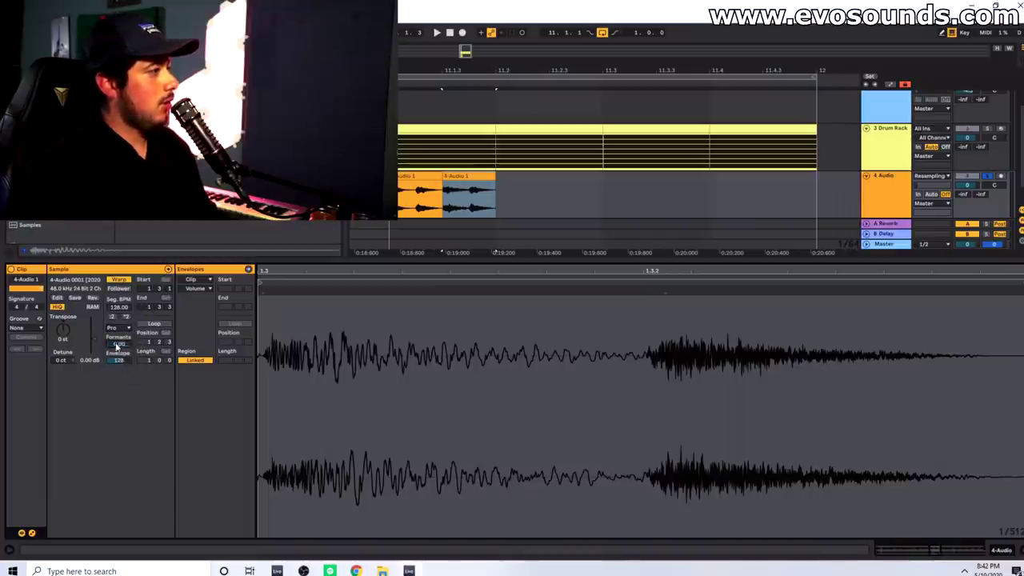
- Draw a transposition envelope on the second chop falling from 0 to -48 st and bend it so the pitch drops late
{"action": "left_click", "coordinate": [196, 288]}
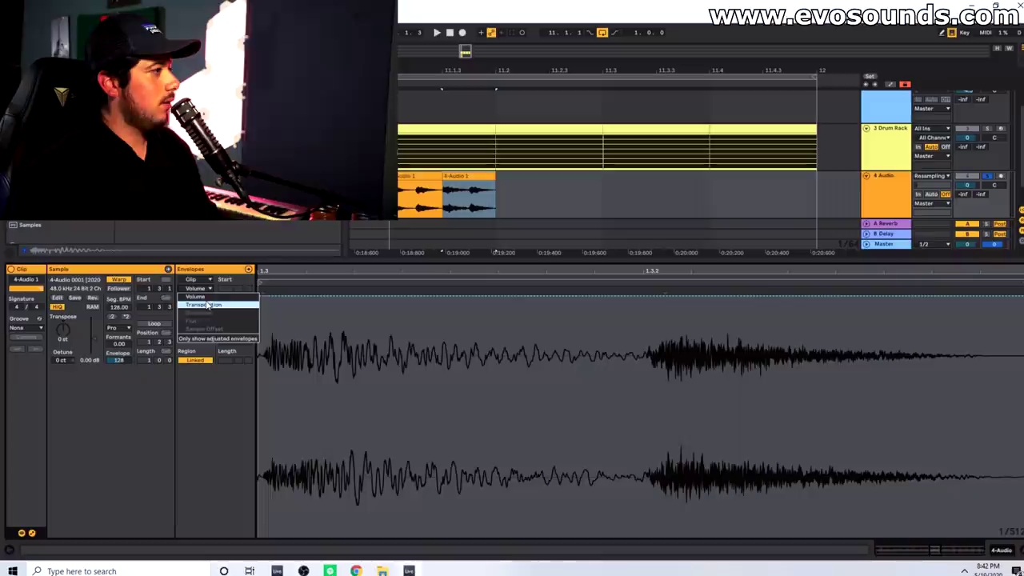
{"action": "left_click", "coordinate": [204, 297]}
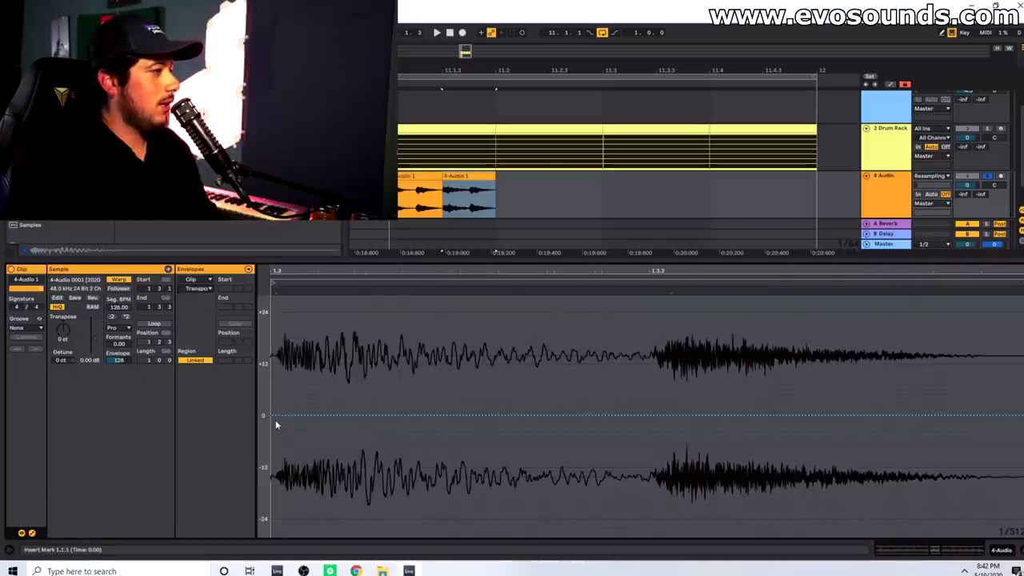
{"action": "left_click_drag", "start_coordinate": [992, 490], "coordinate": [992, 515]}
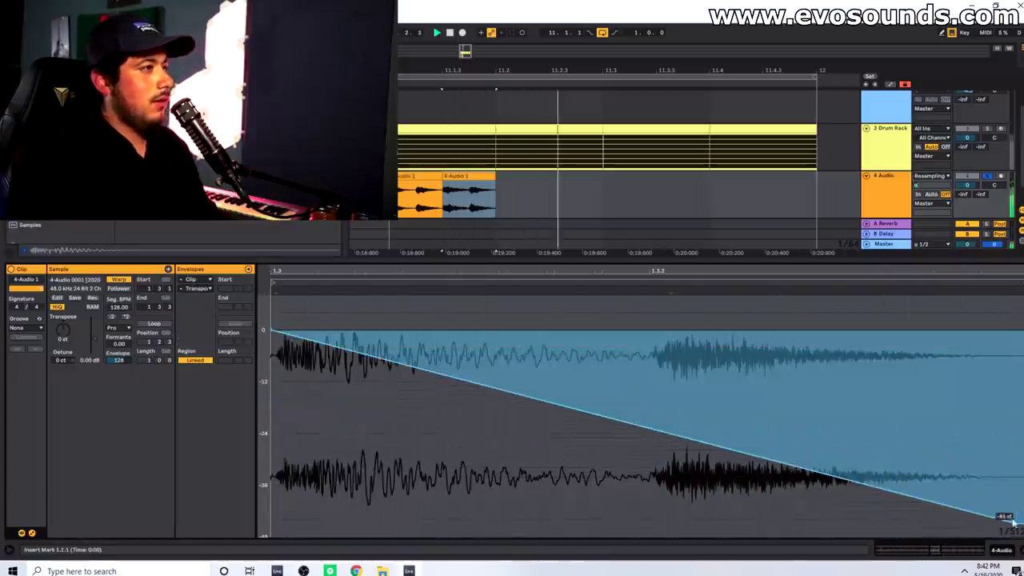
{"action": "left_click", "coordinate": [422, 176]}
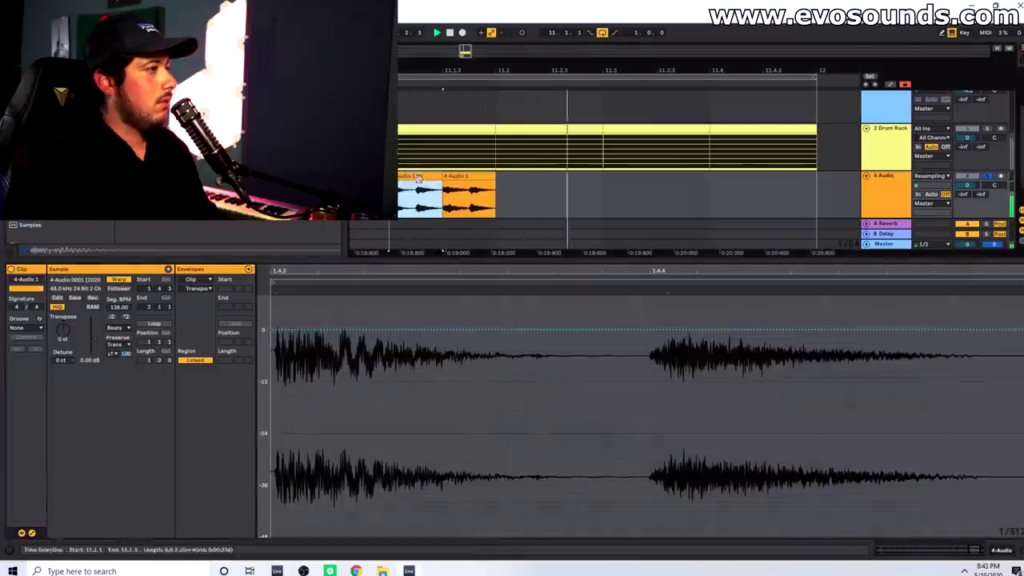
{"action": "left_click", "coordinate": [462, 176]}
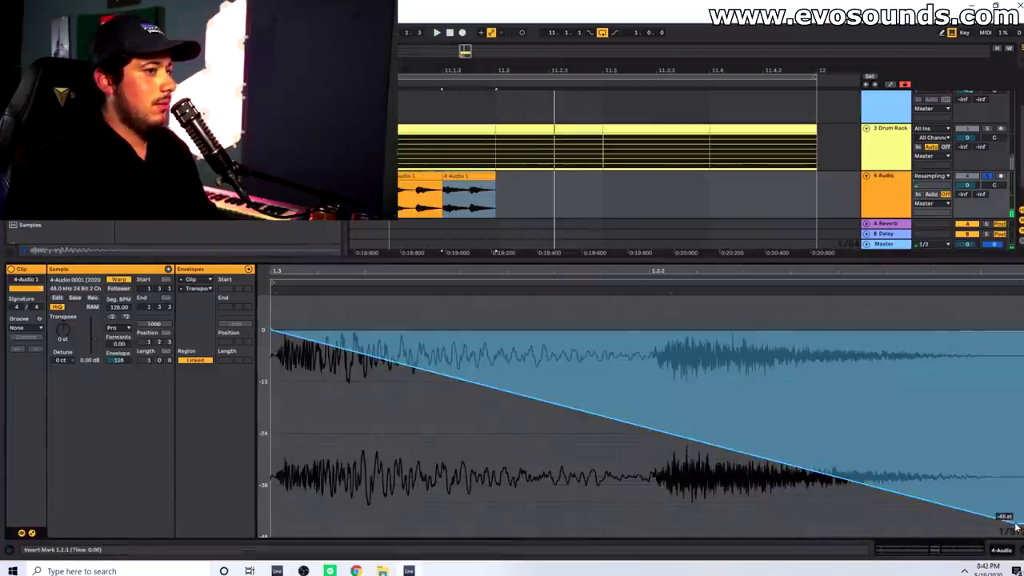
{"action": "left_click_drag", "start_coordinate": [751, 464], "coordinate": [750, 363]}
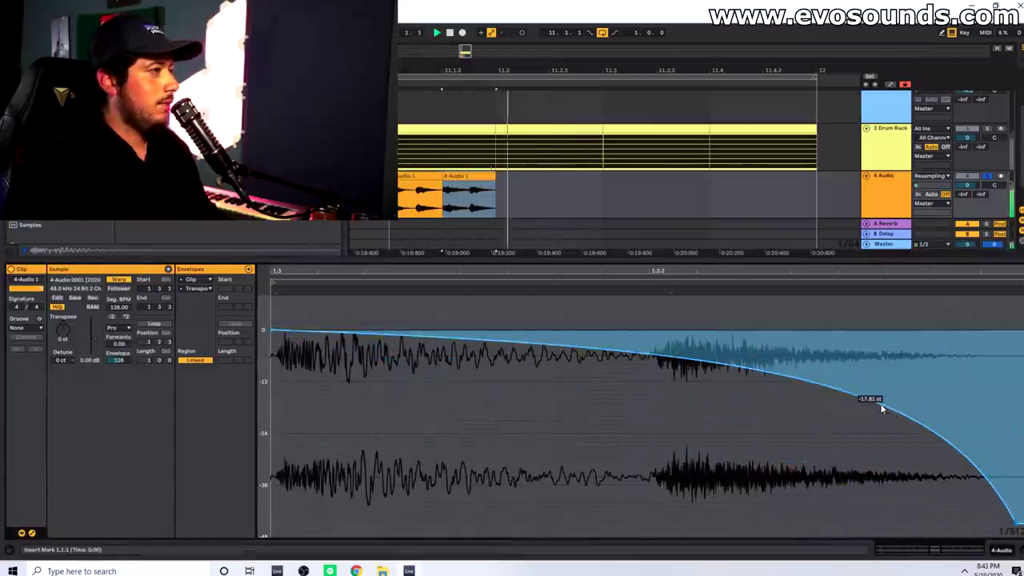
{"action": "left_click", "coordinate": [418, 175]}
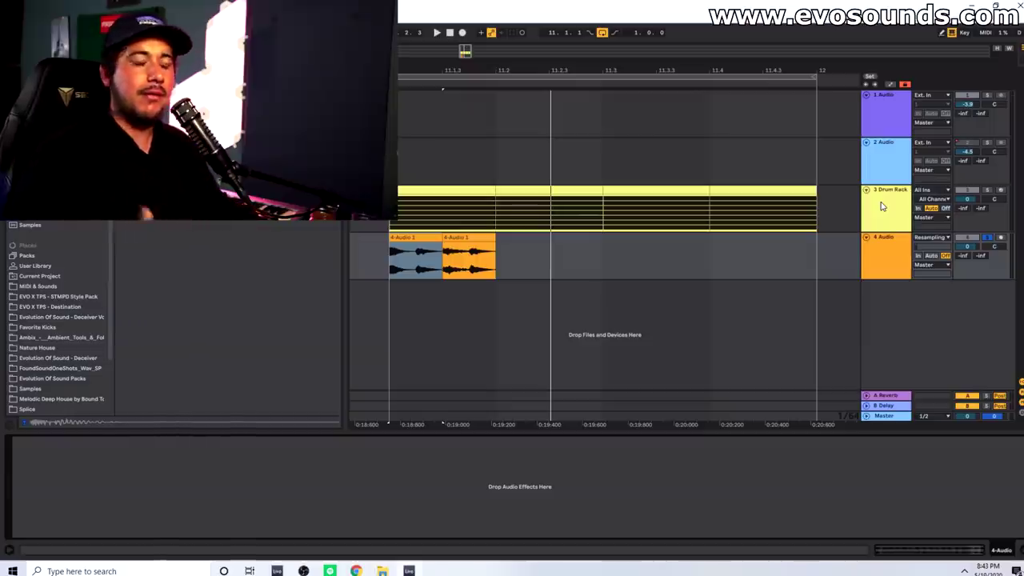
{"action": "left_click", "coordinate": [908, 254]}
{"action": "left_click", "coordinate": [904, 222]}
{"action": "left_click", "coordinate": [903, 257]}
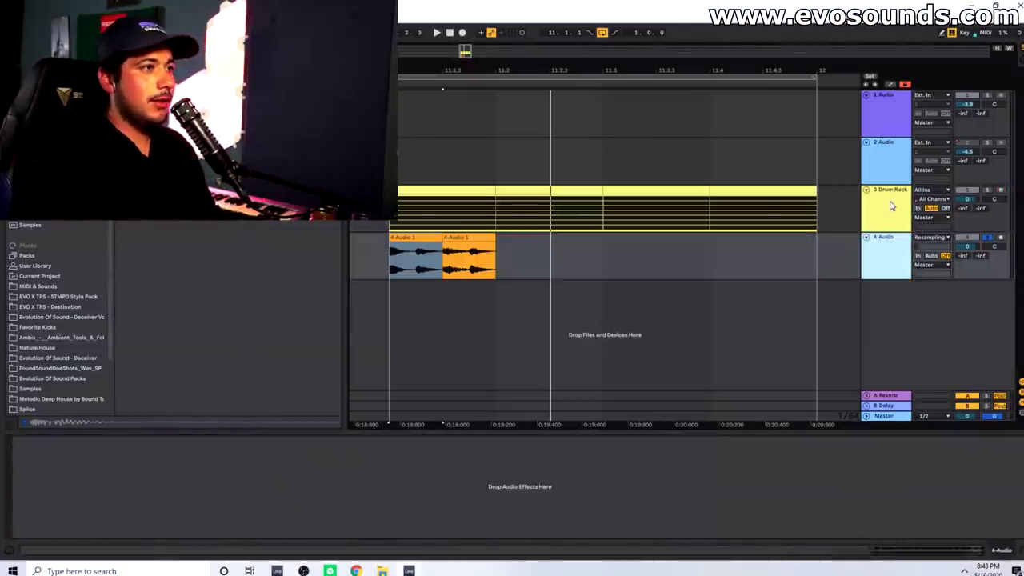